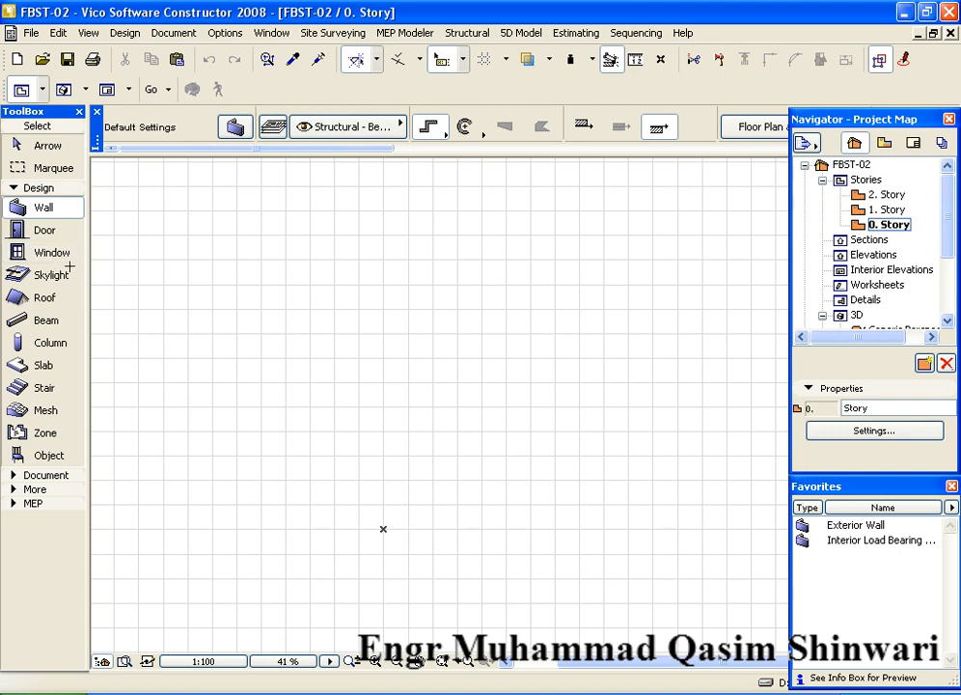
pyautogui.click(866, 540)
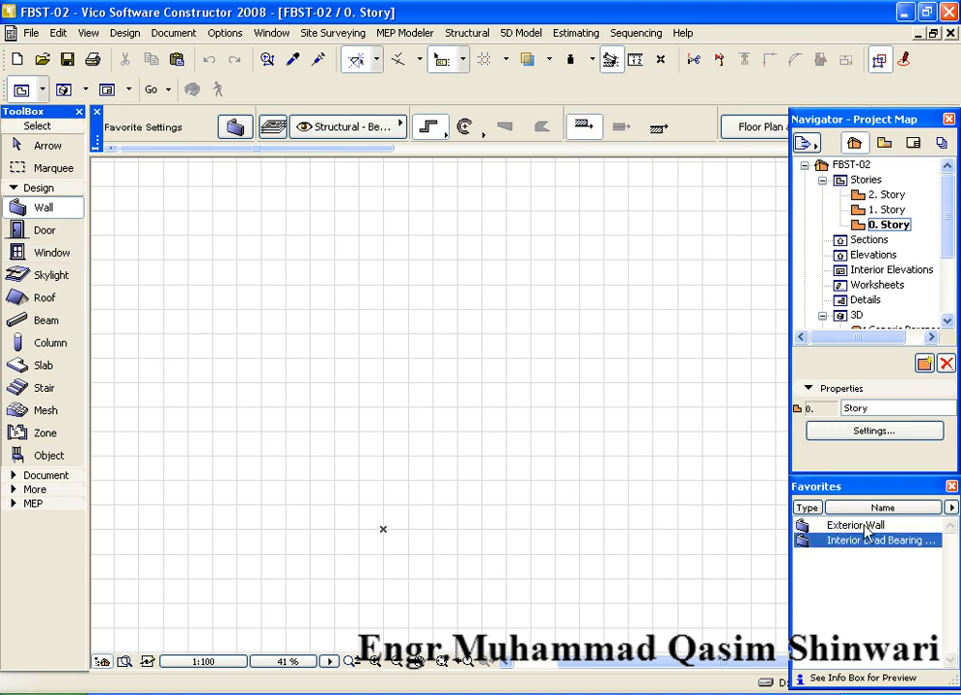
pyautogui.click(865, 527)
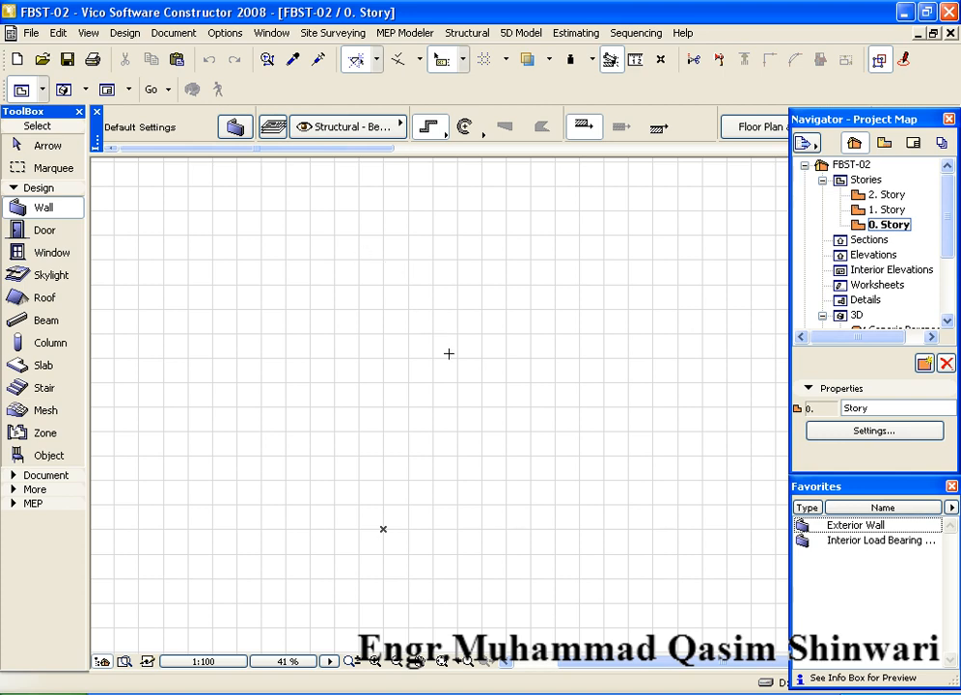
pyautogui.click(853, 616)
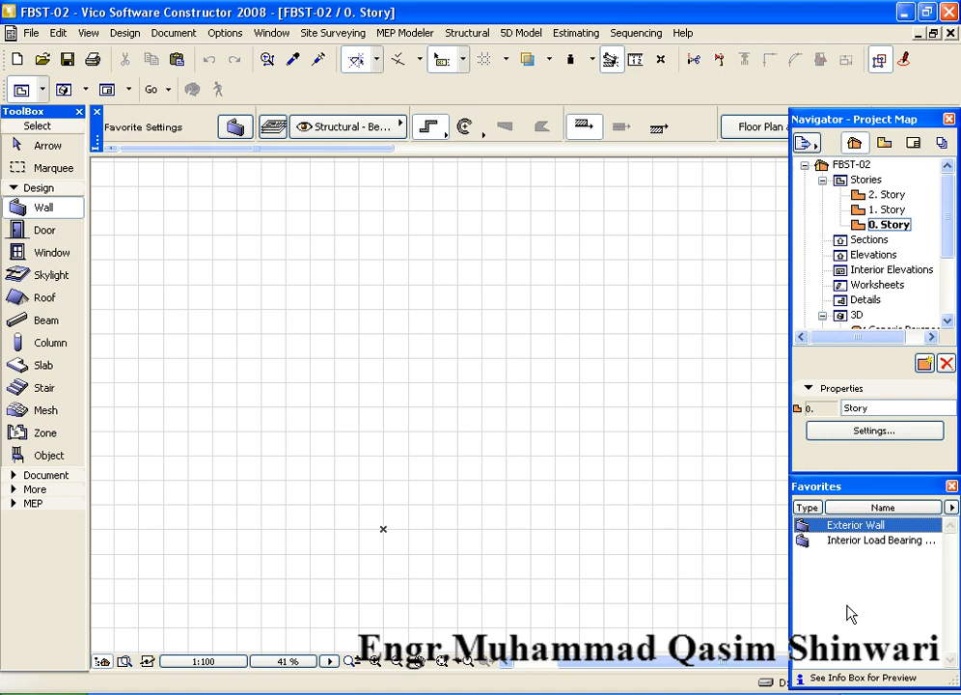
pyautogui.click(76, 206)
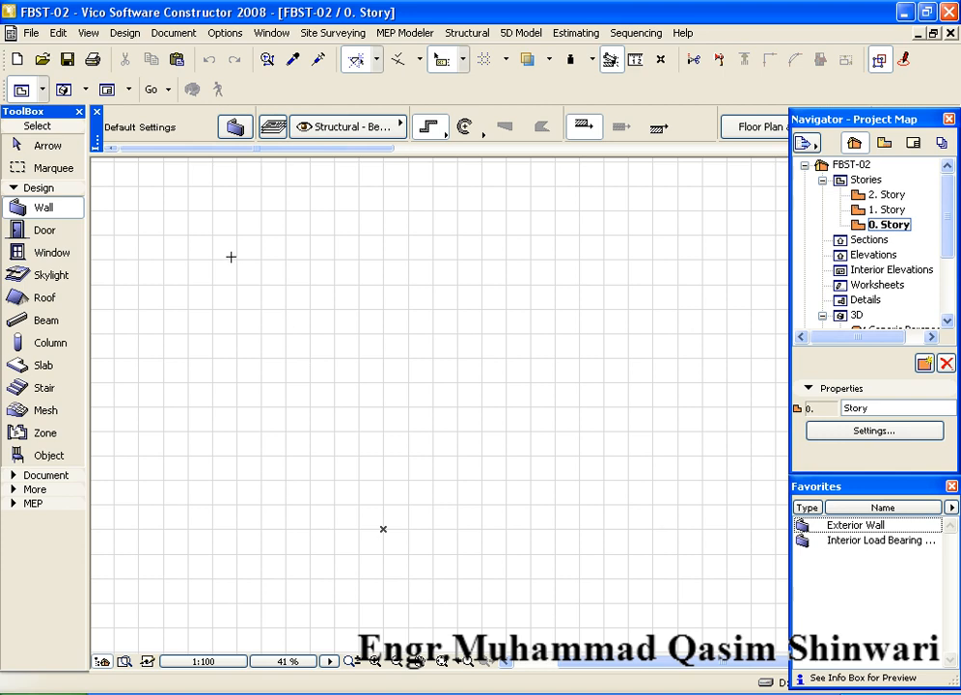
pyautogui.click(212, 226)
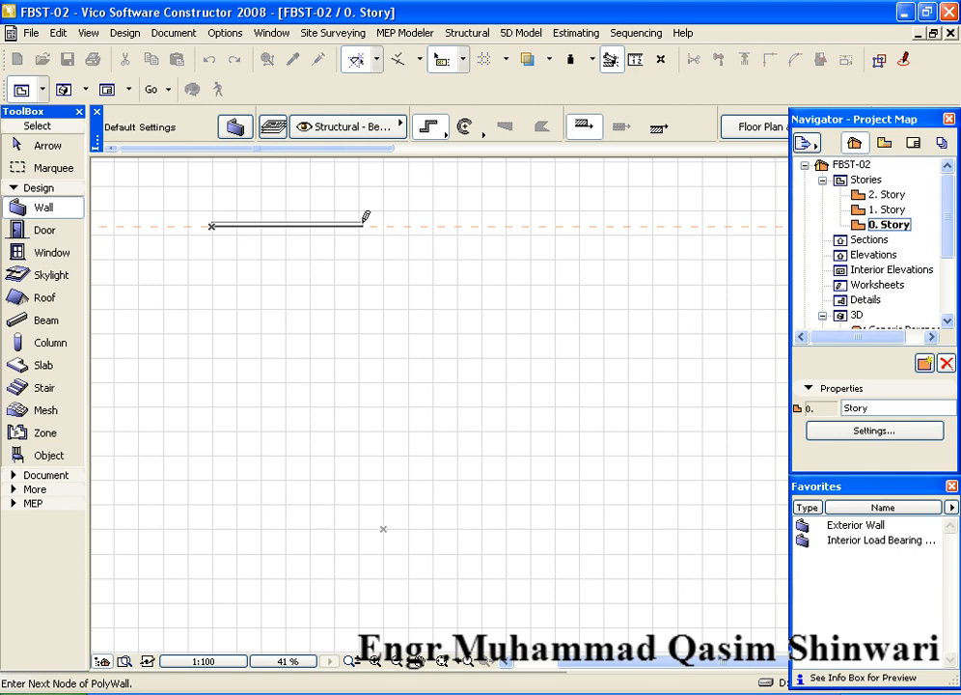
pyautogui.press('Escape')
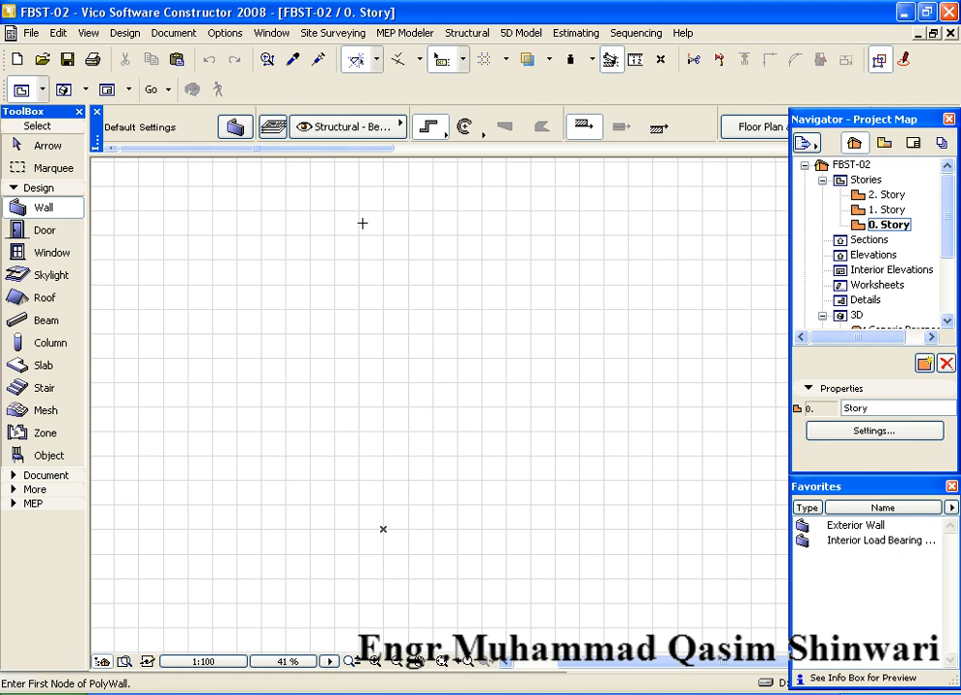
# Review the Selection and Element Information and the Tracker and Coordinate Input preferences of the work environment.
pyautogui.click(225, 35)
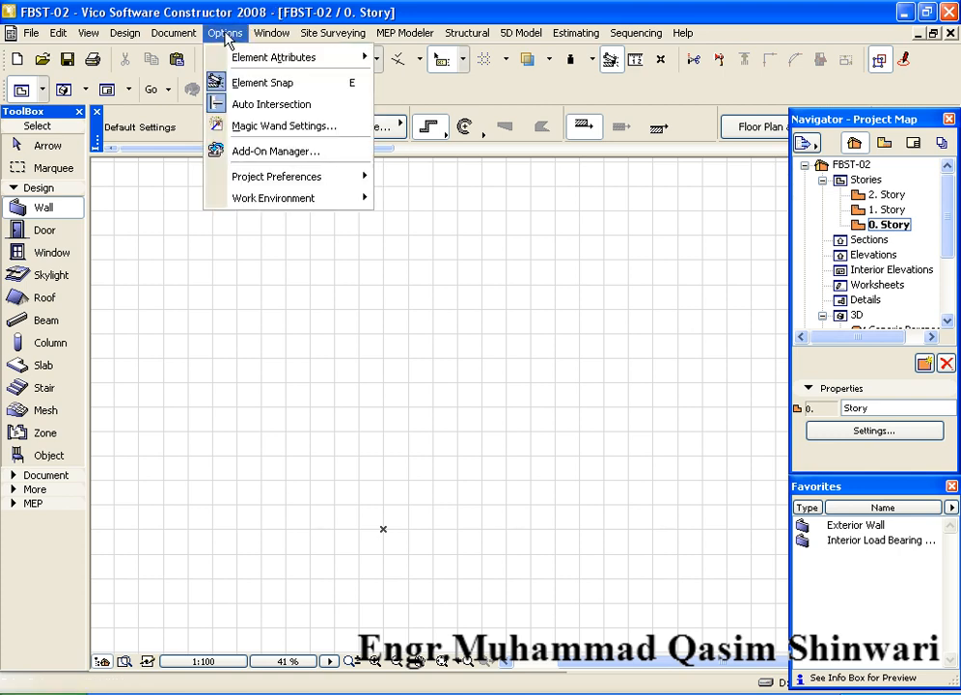
pyautogui.moveTo(323, 199)
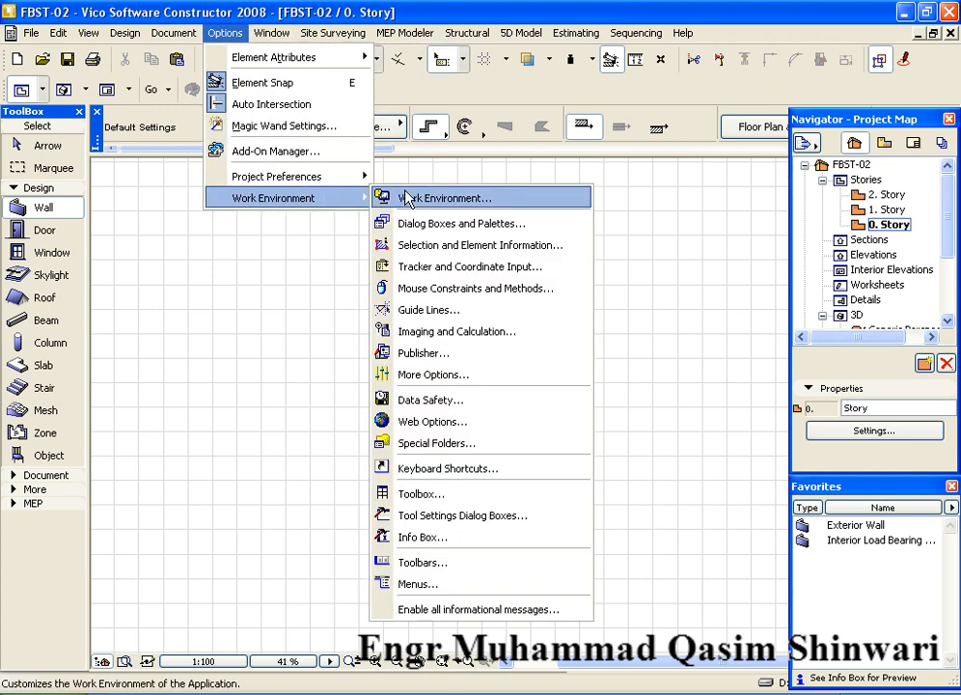
pyautogui.click(418, 199)
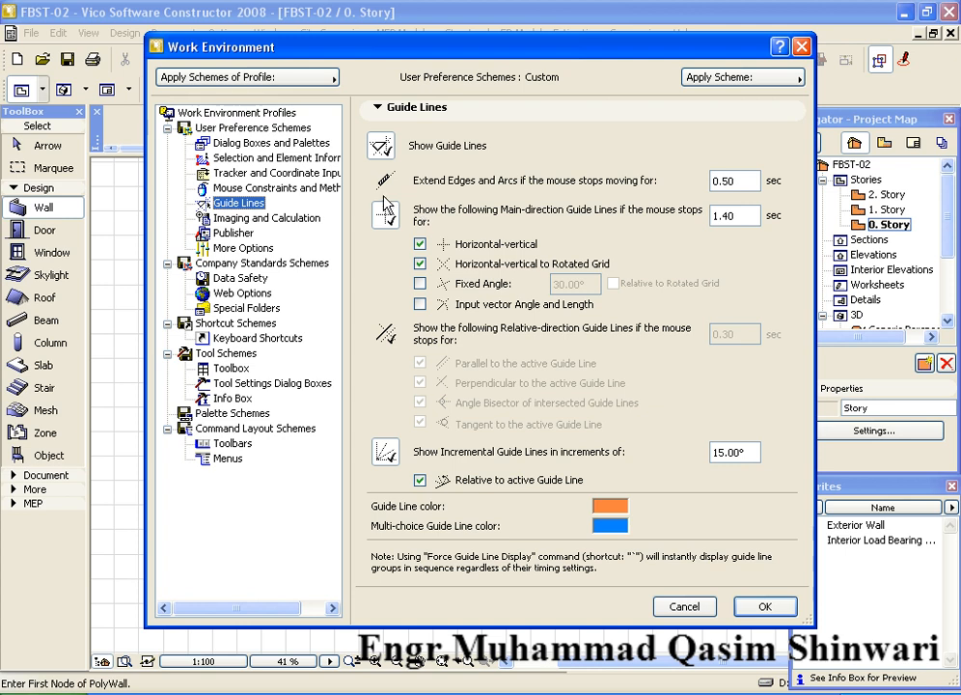
pyautogui.click(261, 158)
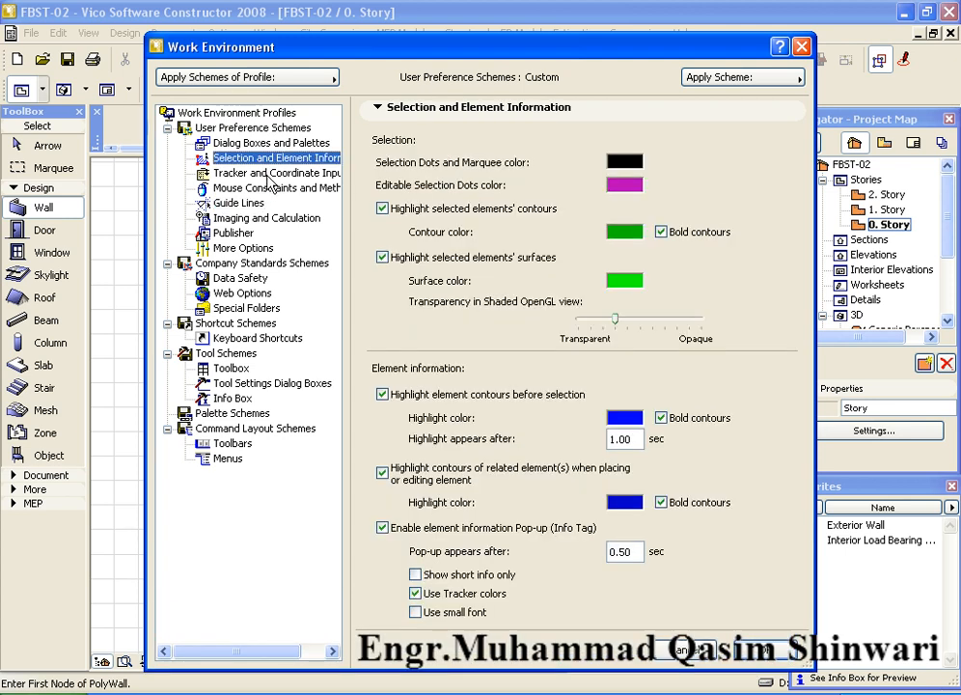
pyautogui.click(280, 174)
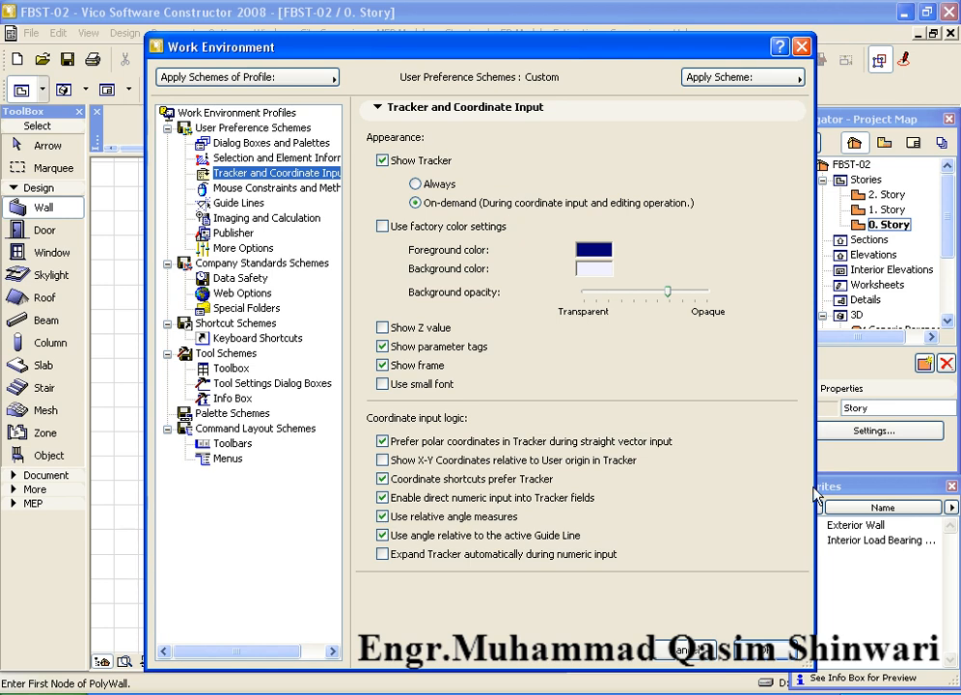
pyautogui.click(768, 649)
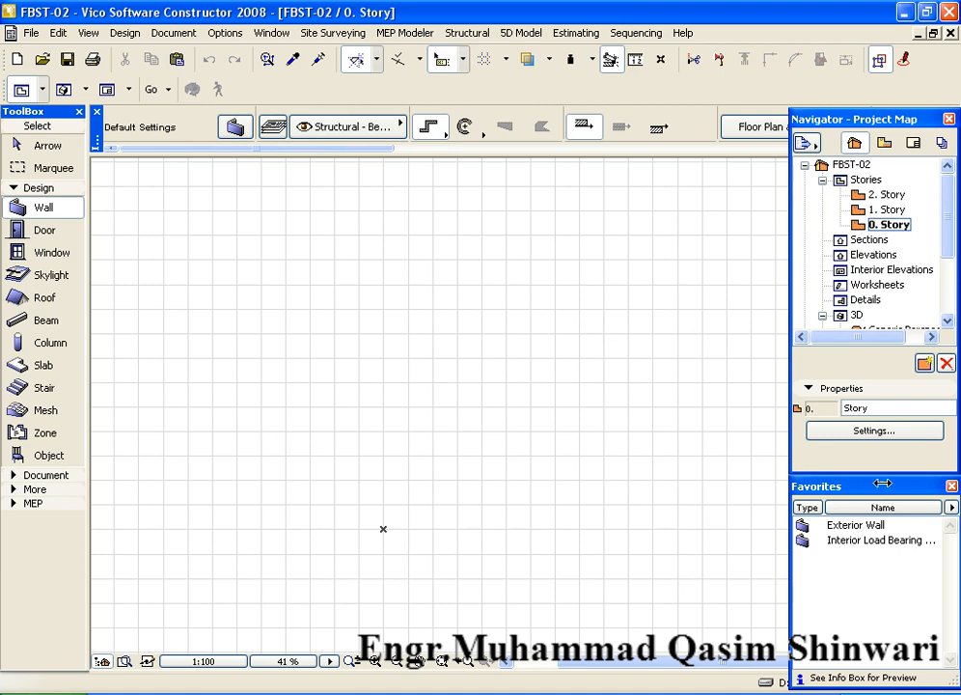
# Draw a closed rectangular outline of four chained walls on the 0. Story floor plan using the Exterior Wall favorite.
pyautogui.click(855, 525)
pyautogui.click(261, 228)
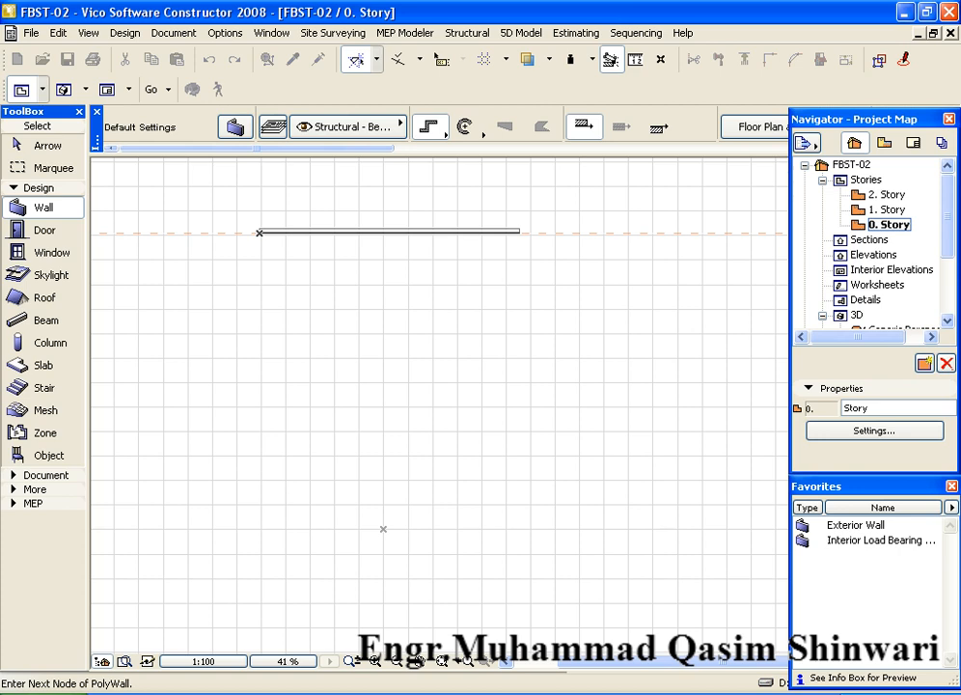
pyautogui.click(681, 232)
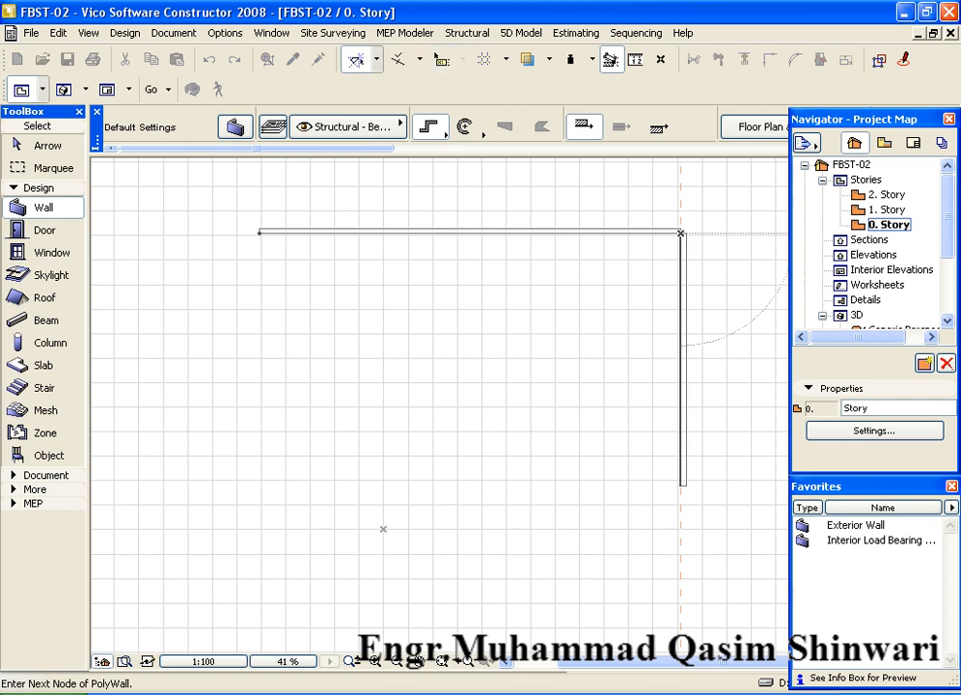
pyautogui.click(682, 452)
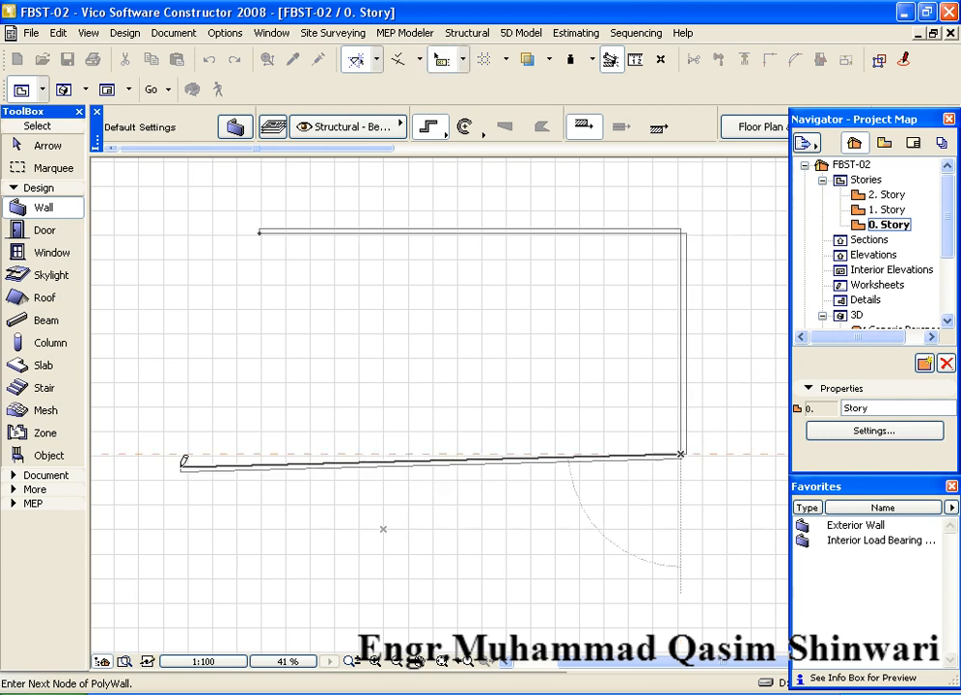
pyautogui.click(134, 454)
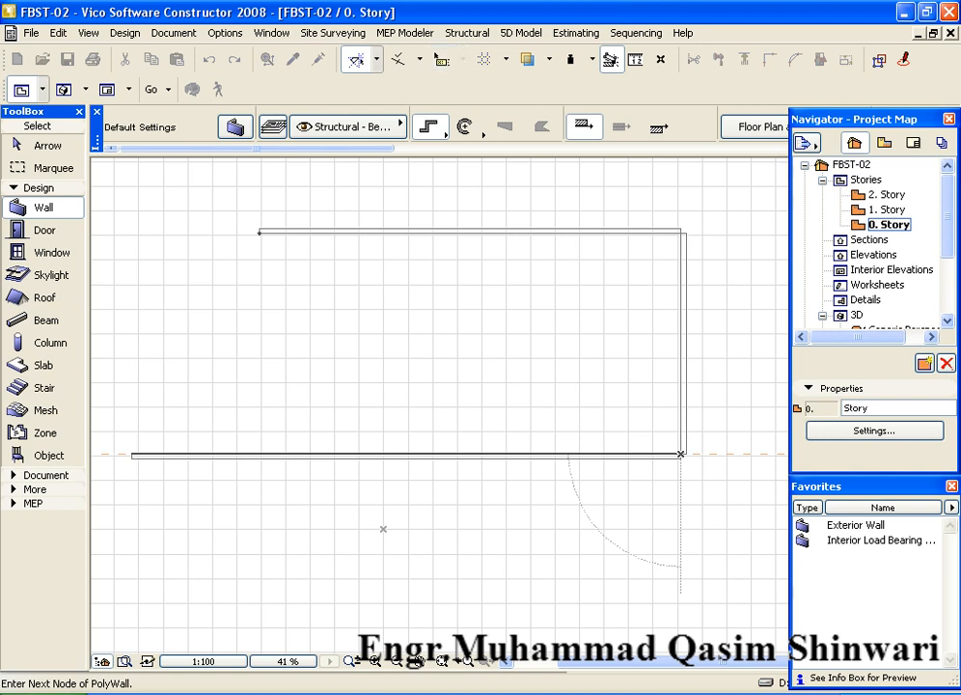
pyautogui.click(258, 452)
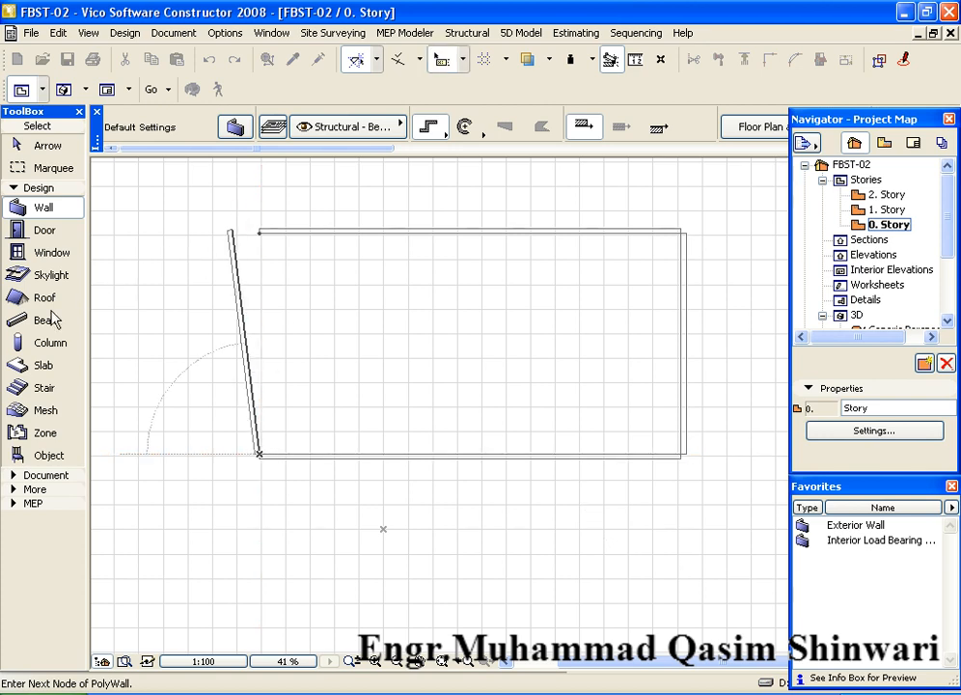
pyautogui.click(260, 233)
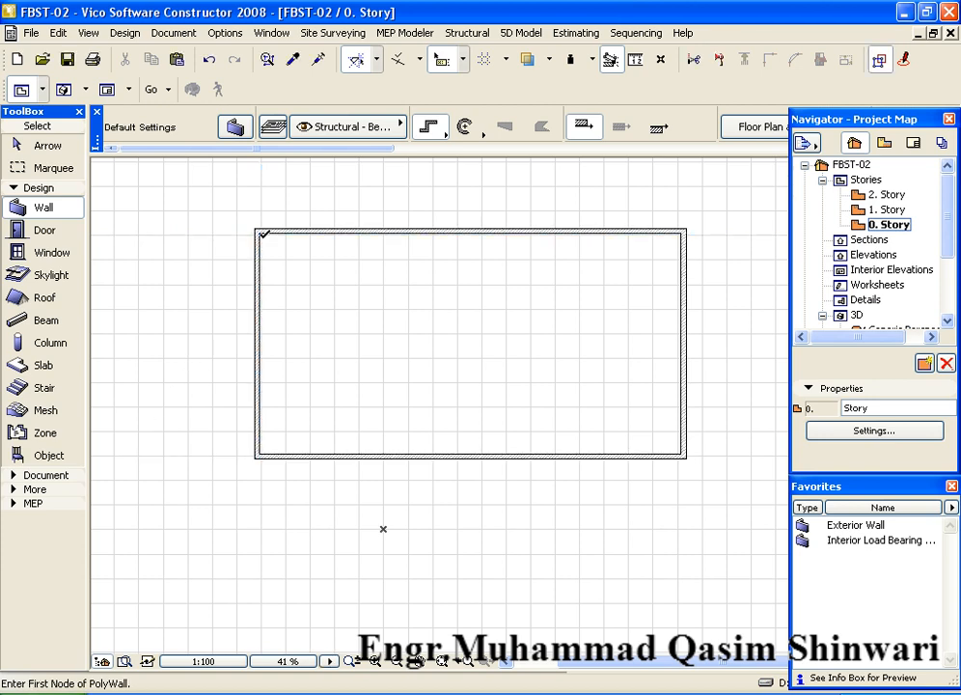
pyautogui.moveTo(465, 345); pyautogui.dragTo(406, 305, button='middle')
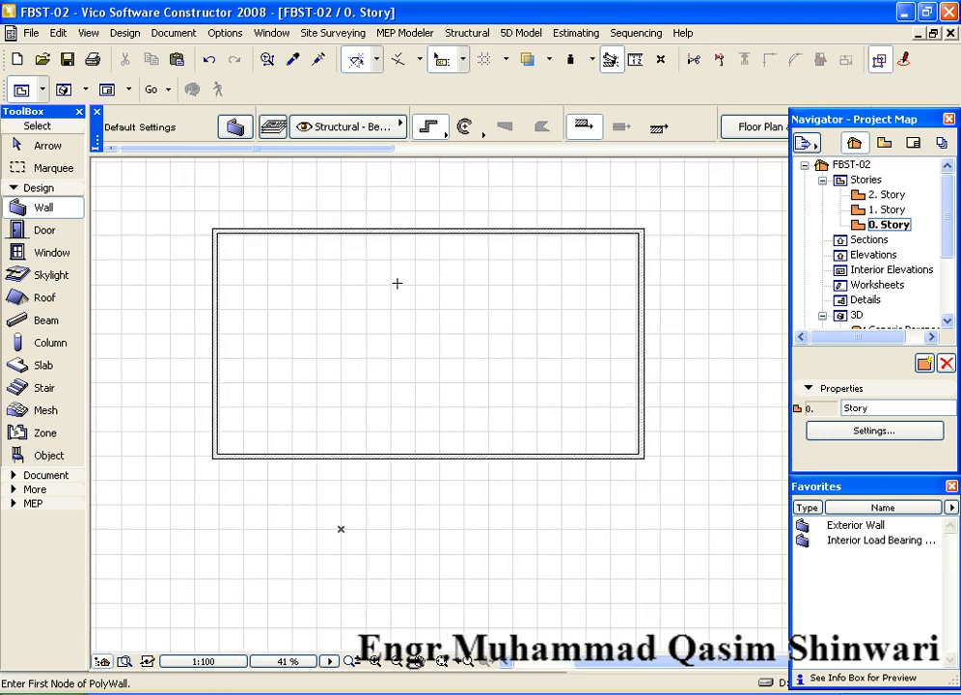
pyautogui.scroll(2, 394, 277)
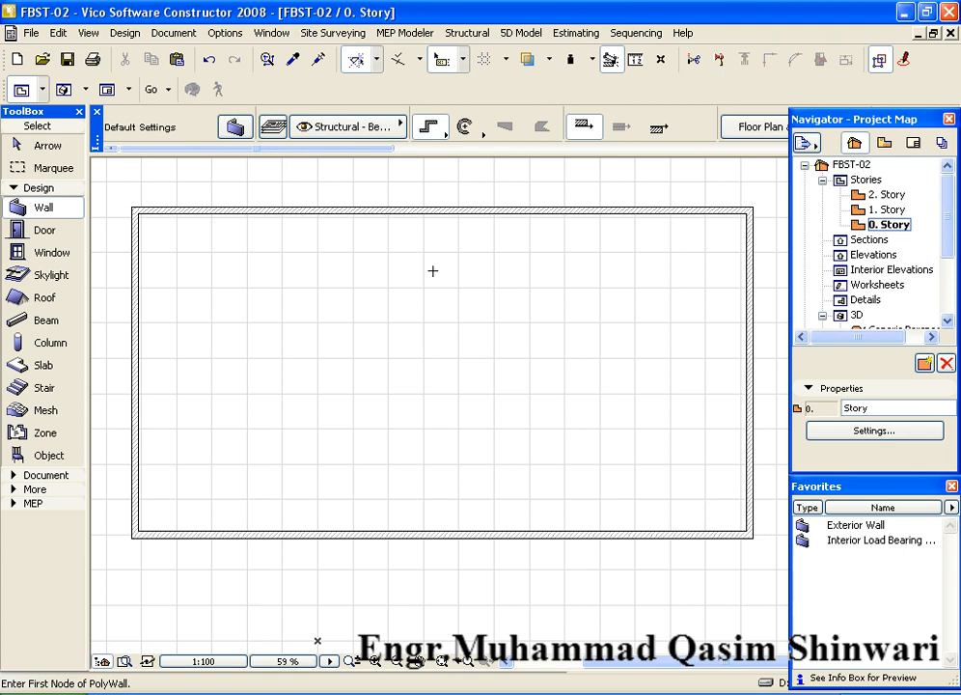
pyautogui.scroll(2, 432, 272)
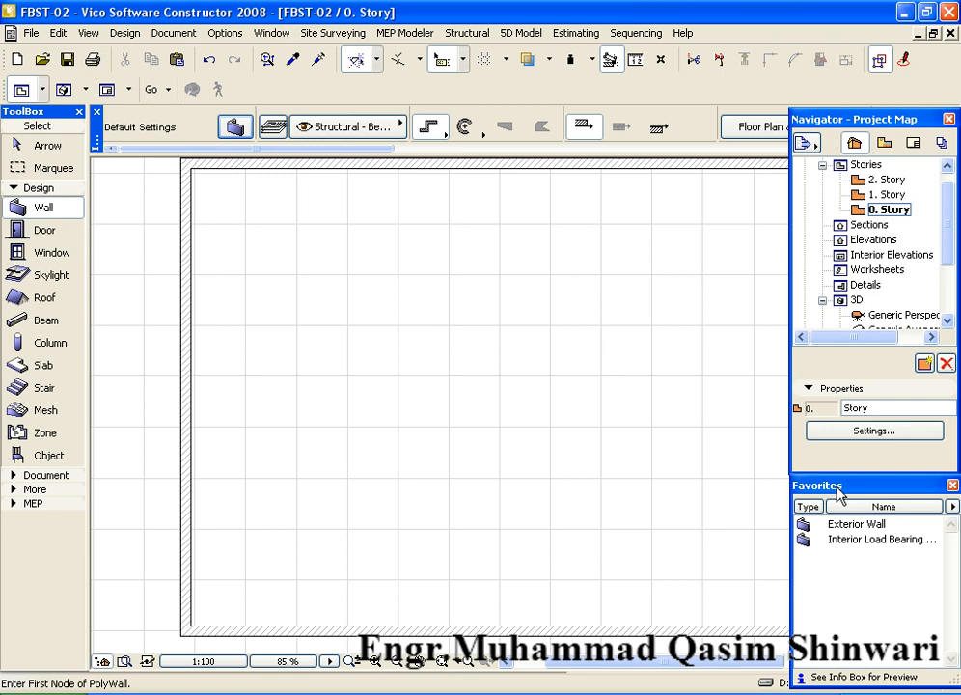
# Move the Favorites palette to the middle of the drawing area.
pyautogui.moveTo(838, 493); pyautogui.dragTo(840, 489)
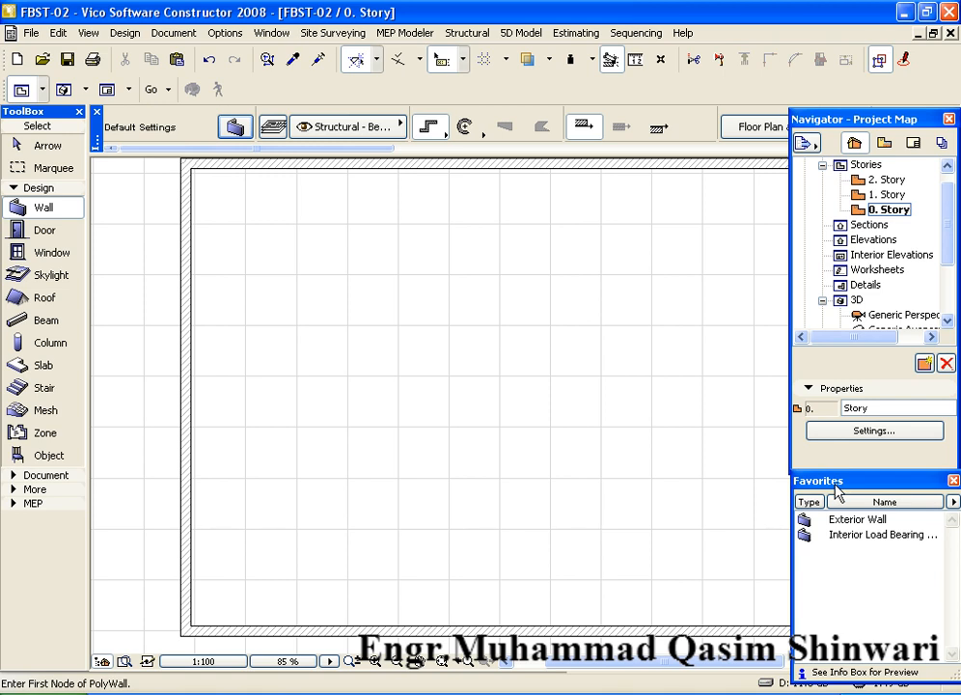
pyautogui.click(893, 533)
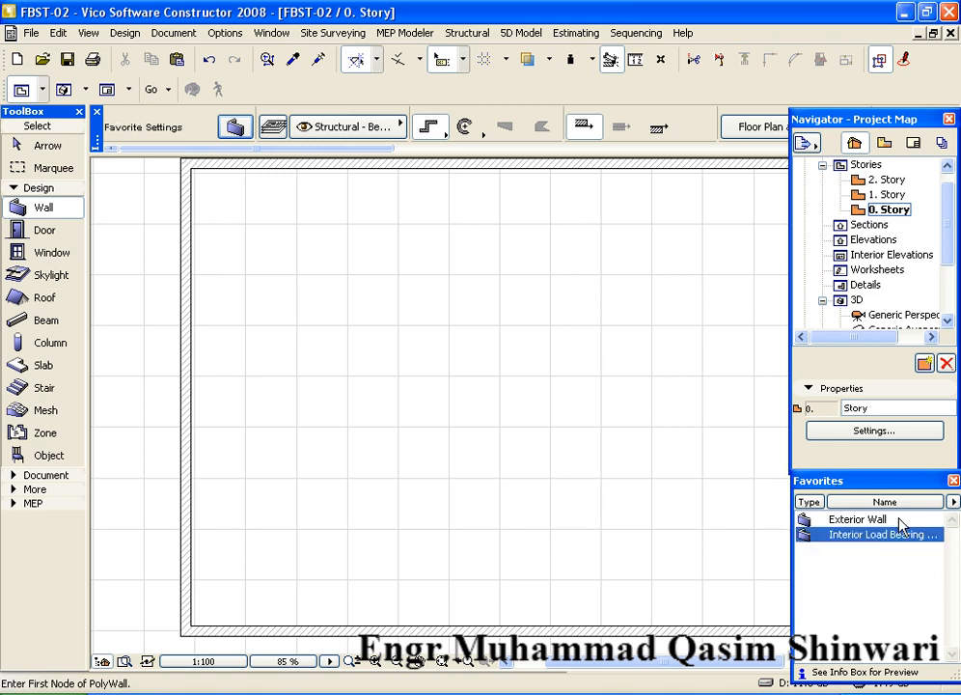
pyautogui.click(896, 520)
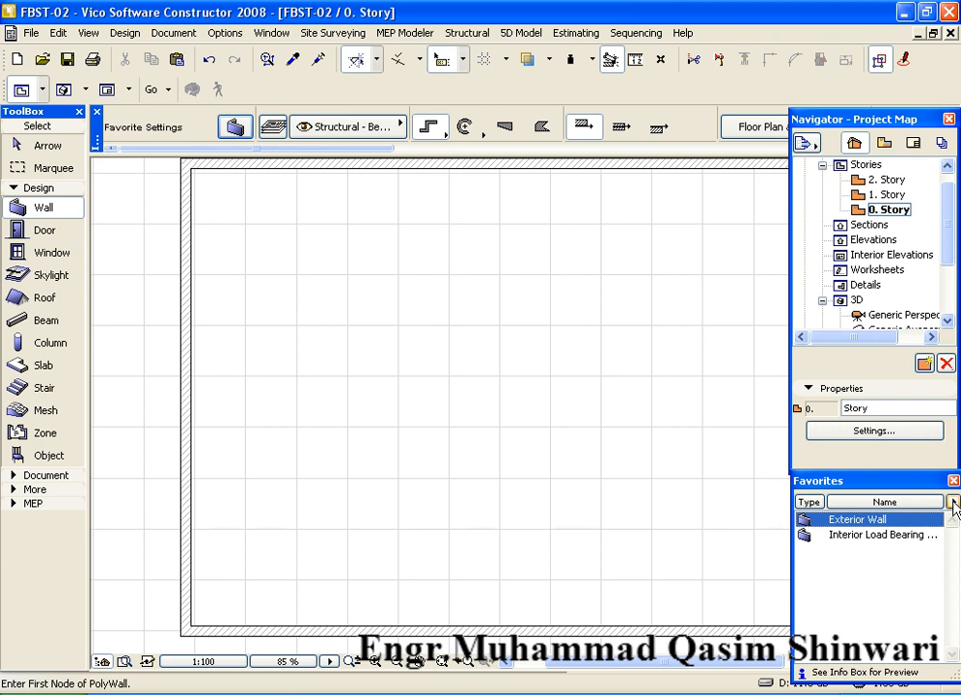
pyautogui.click(954, 504)
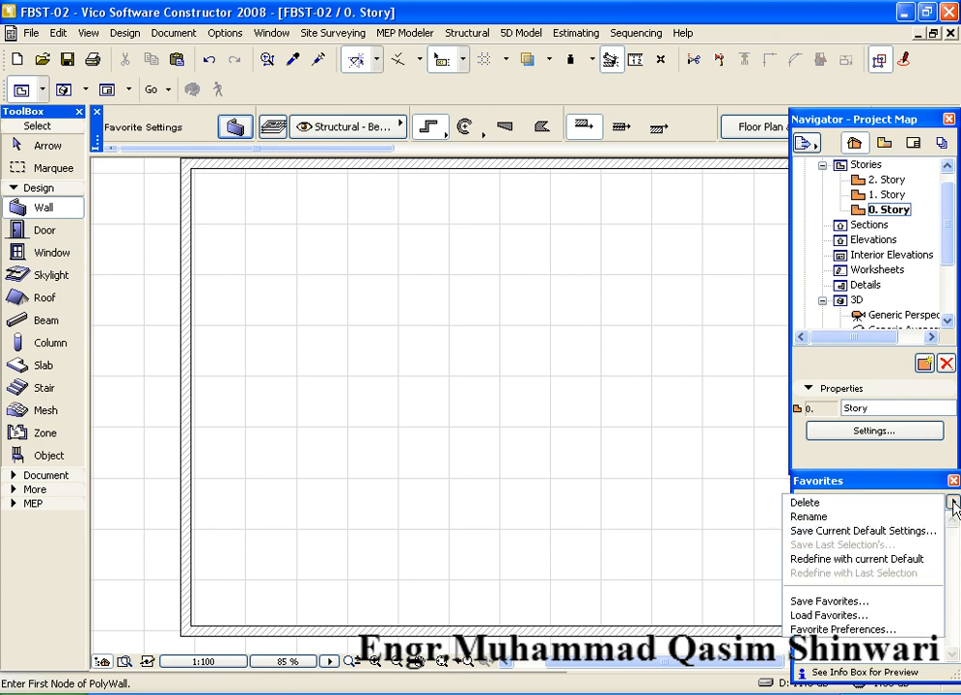
pyautogui.click(868, 485)
pyautogui.moveTo(868, 484); pyautogui.dragTo(507, 290)
# Delete the Exterior Wall and Interior Load Bearing favorites, and place the Favorites palette below the Navigator.
pyautogui.click(506, 325)
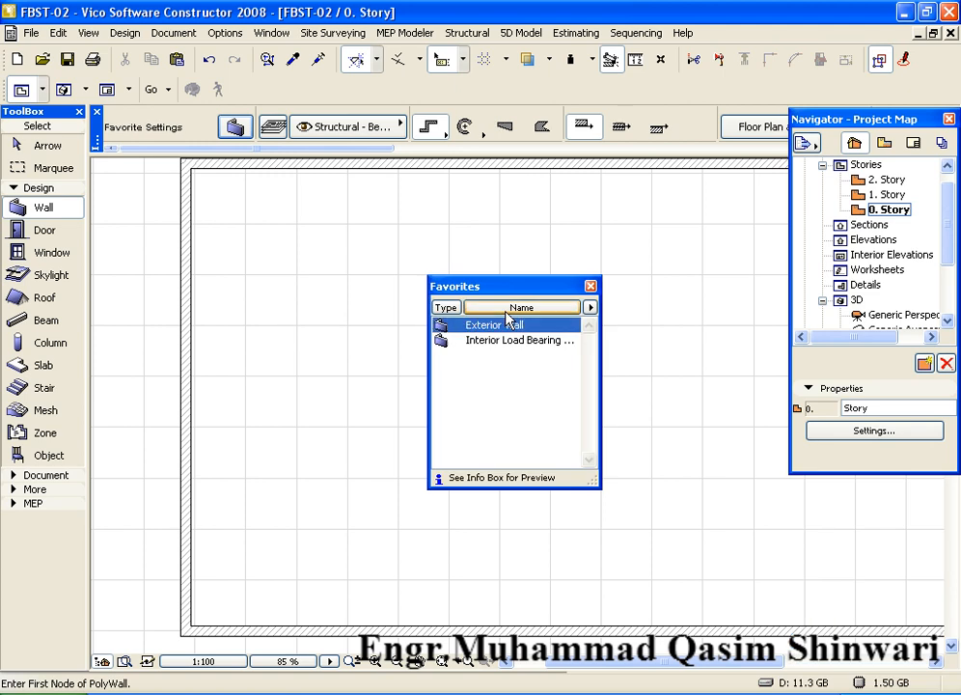
pyautogui.click(590, 308)
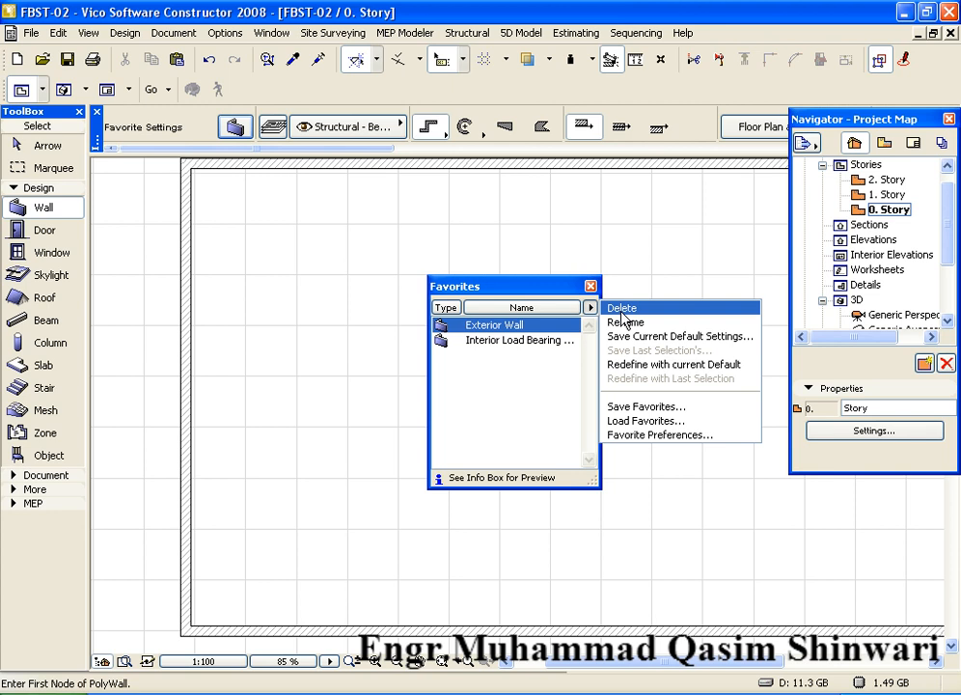
pyautogui.click(621, 309)
pyautogui.click(567, 328)
pyautogui.click(590, 308)
pyautogui.click(613, 309)
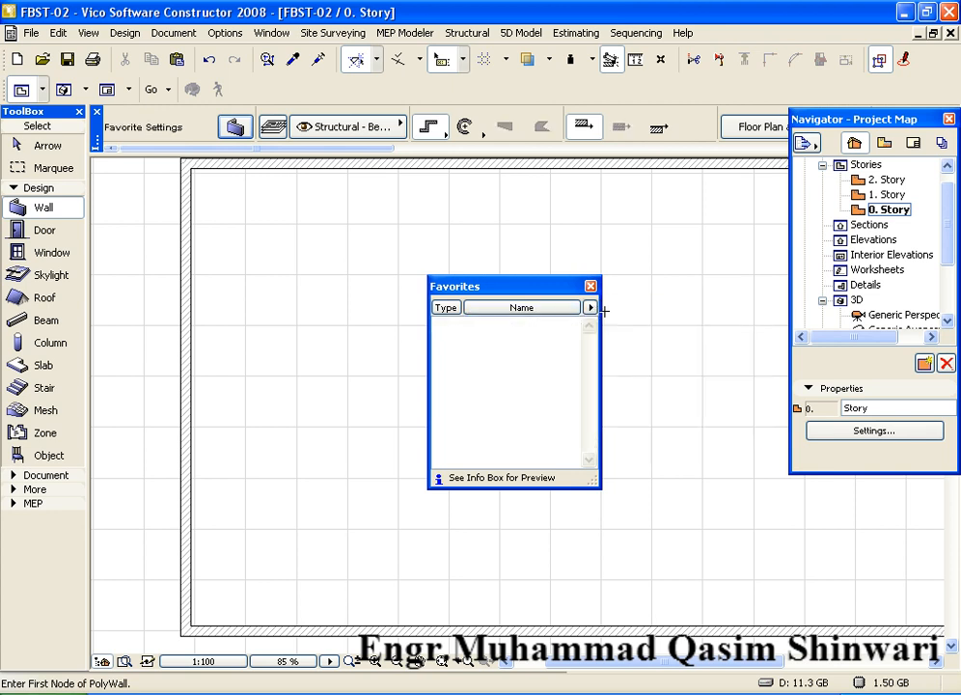
pyautogui.moveTo(553, 288); pyautogui.dragTo(917, 431)
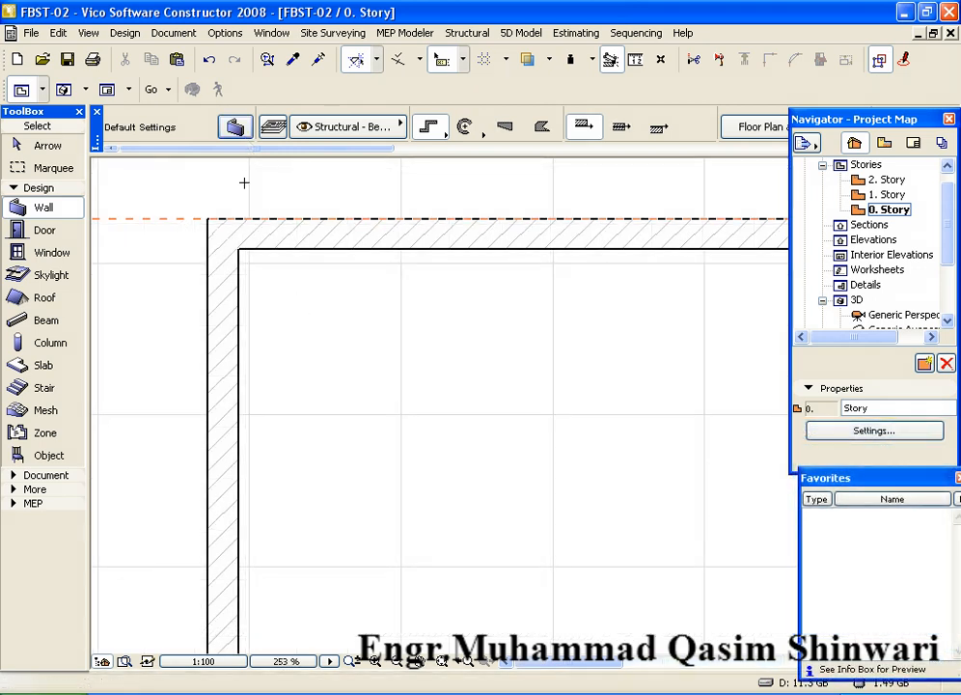
# Set the default wall height to 20' and the wall thickness to 13.5" in the wall default settings.
pyautogui.click(235, 126)
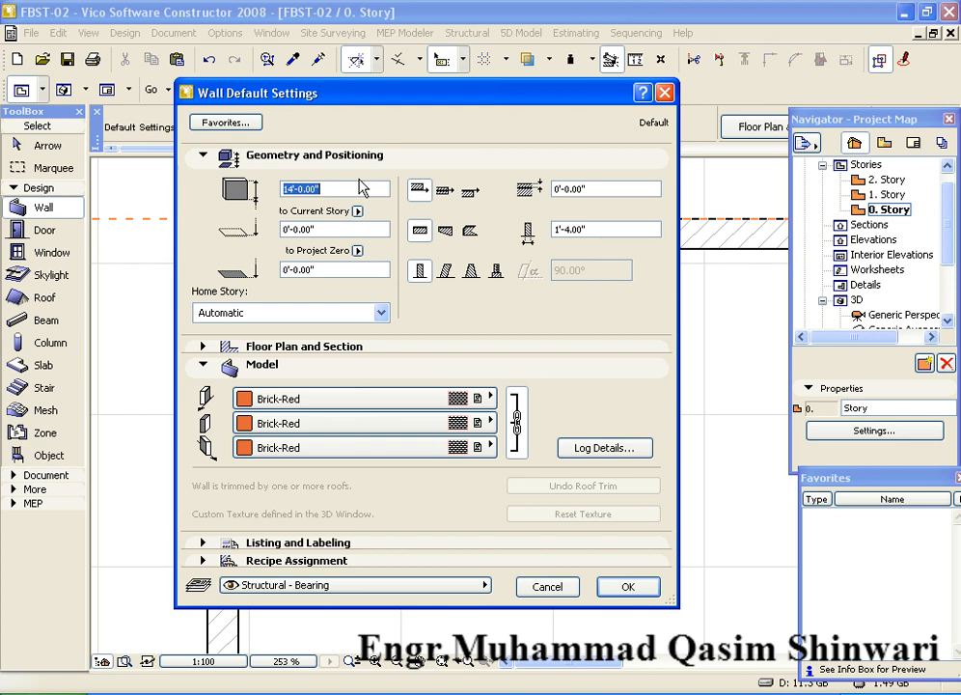
pyautogui.write('20')
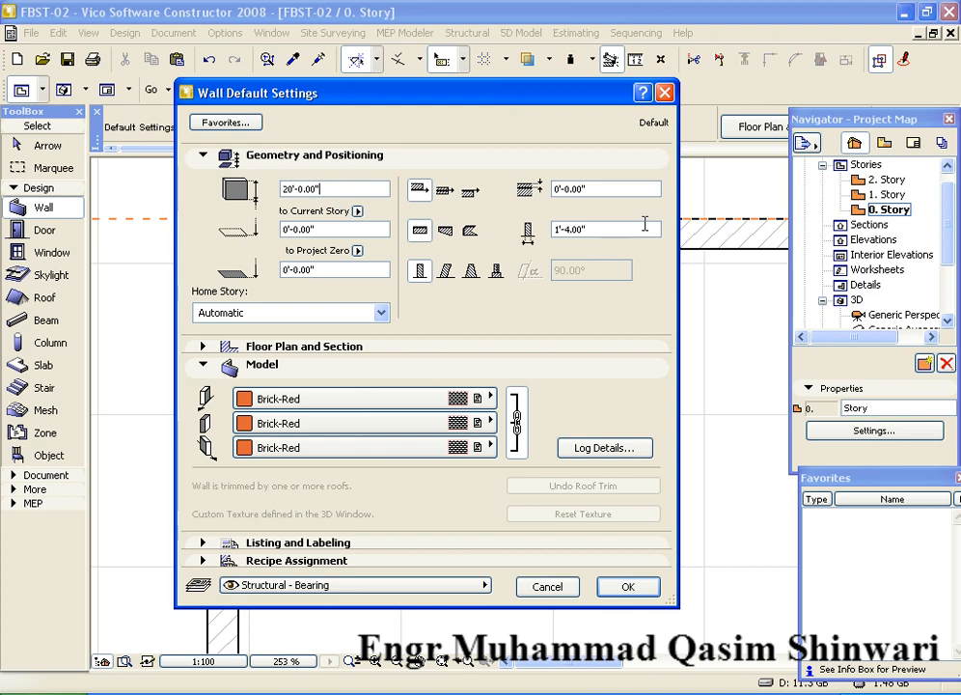
pyautogui.press('Tab')
pyautogui.write('13.5"')
# Assign the Brick-Common Bond material to all three linked surfaces of the default wall.
pyautogui.click(379, 424)
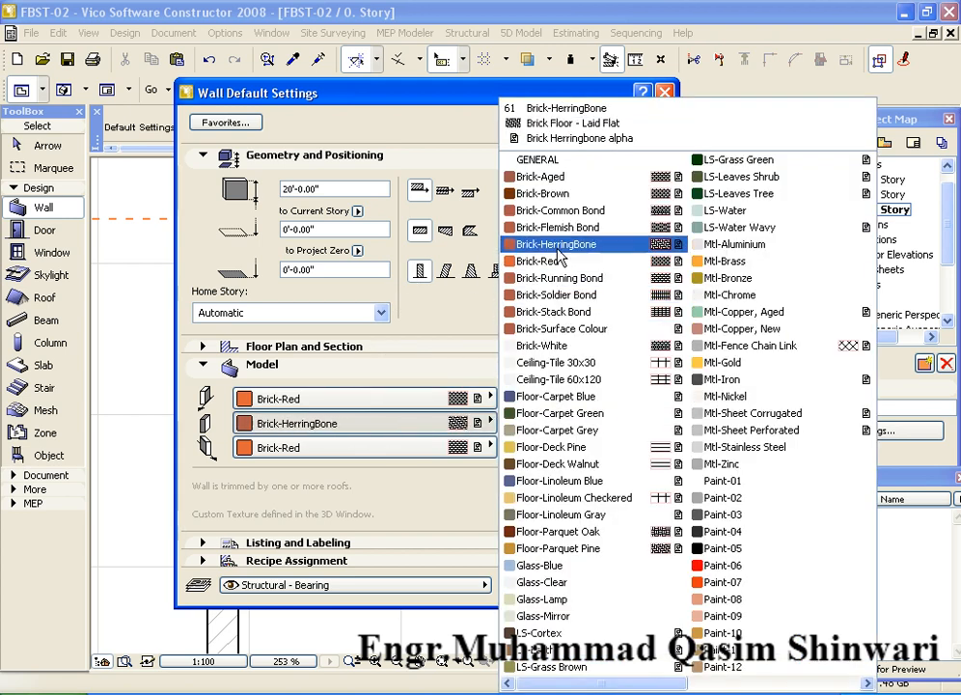
pyautogui.click(555, 211)
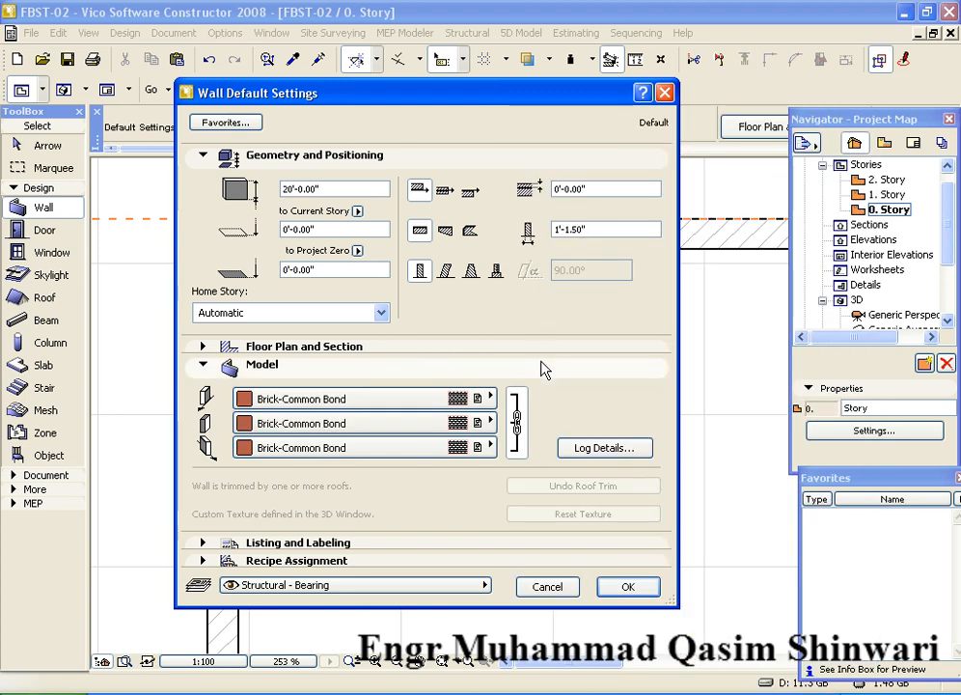
pyautogui.click(398, 403)
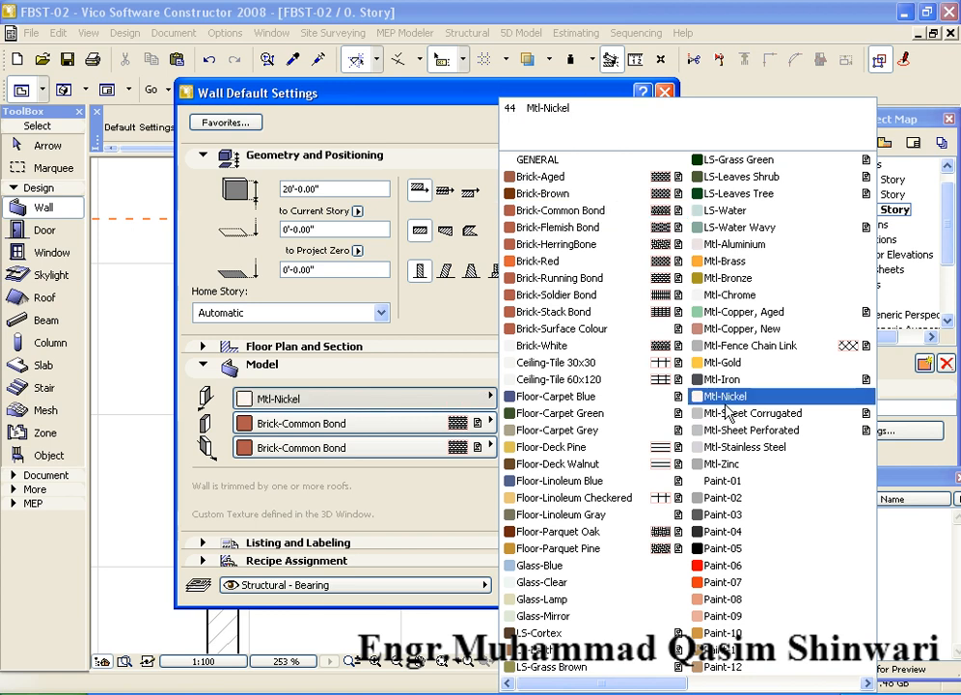
pyautogui.click(539, 216)
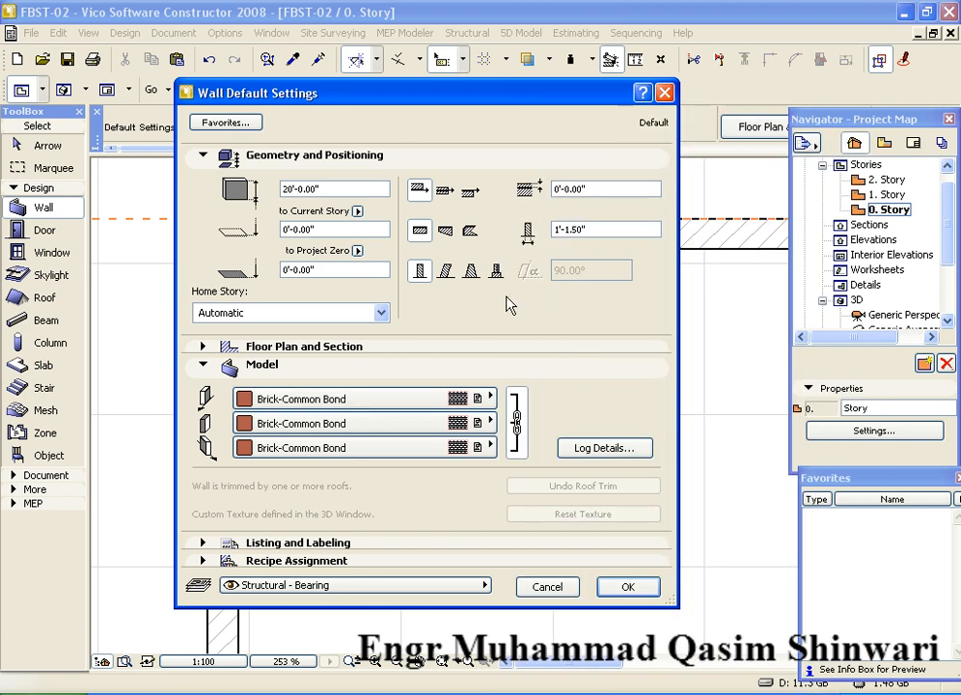
# Save the current wall settings as a favorite named Exterior Load Bearing Wall.
pyautogui.click(228, 122)
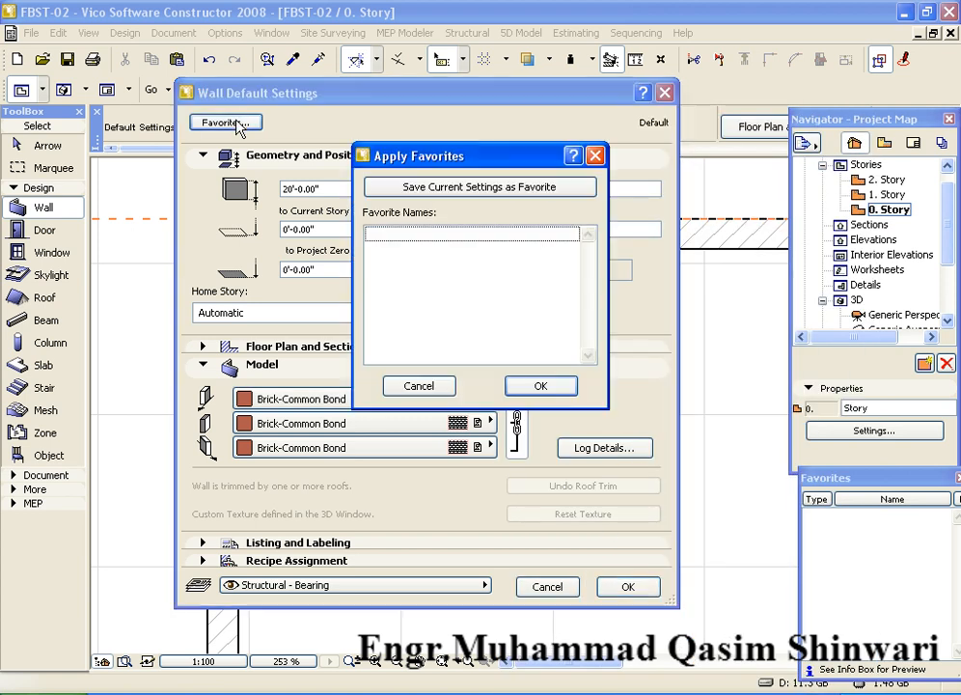
pyautogui.click(463, 187)
pyautogui.write('Exterior Load Bearing Wall')
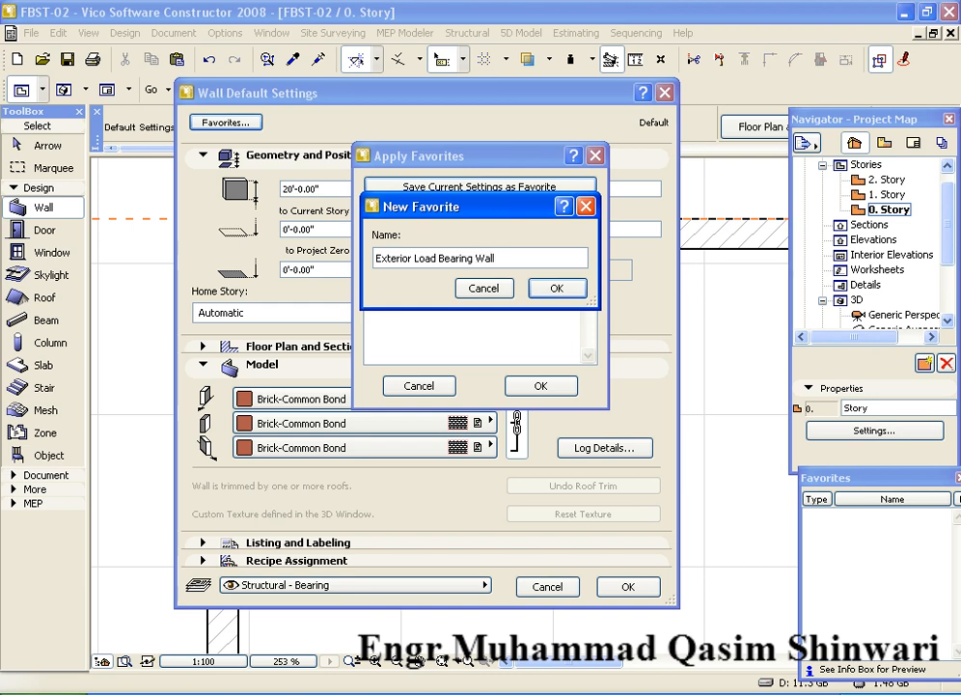
pyautogui.press('Return')
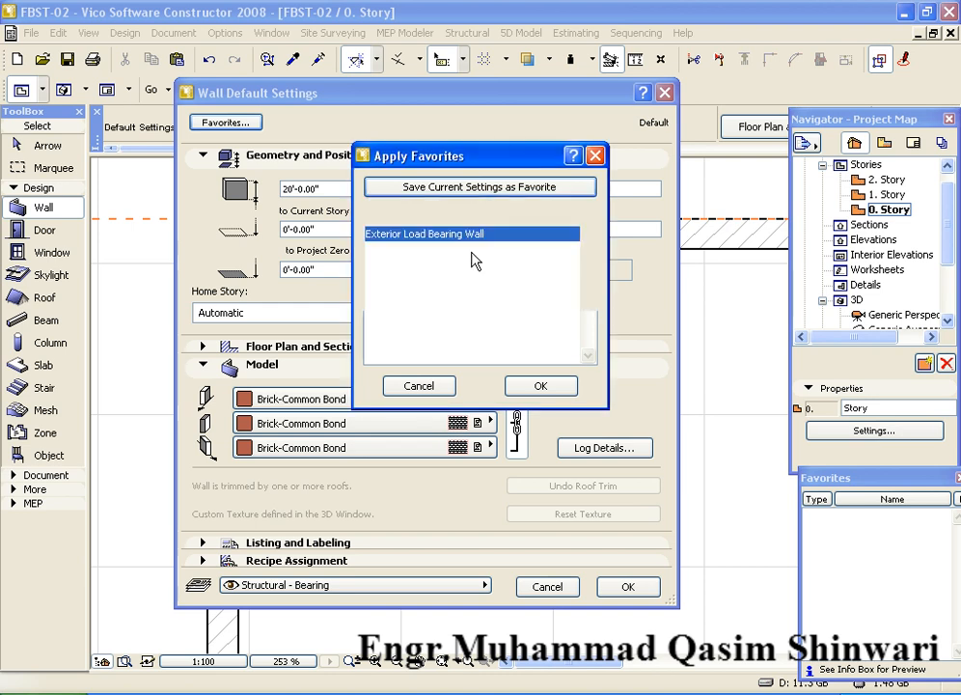
pyautogui.click(537, 385)
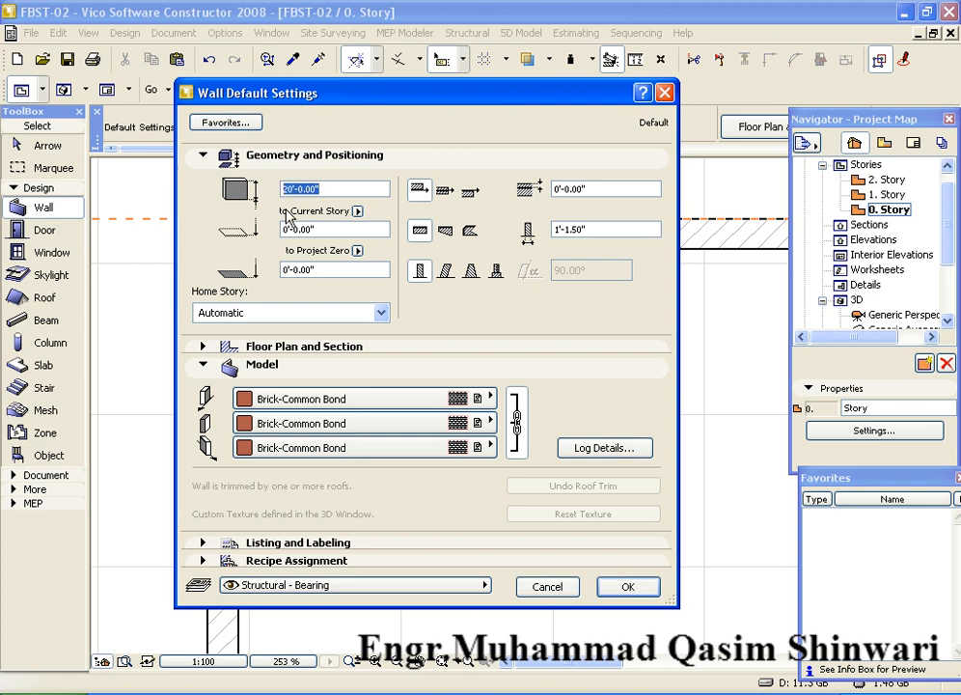
# Set the default wall height to 14' and assign the Brick-Red material to all three linked surfaces.
pyautogui.write('14')
pyautogui.press('Return')
pyautogui.click(623, 227)
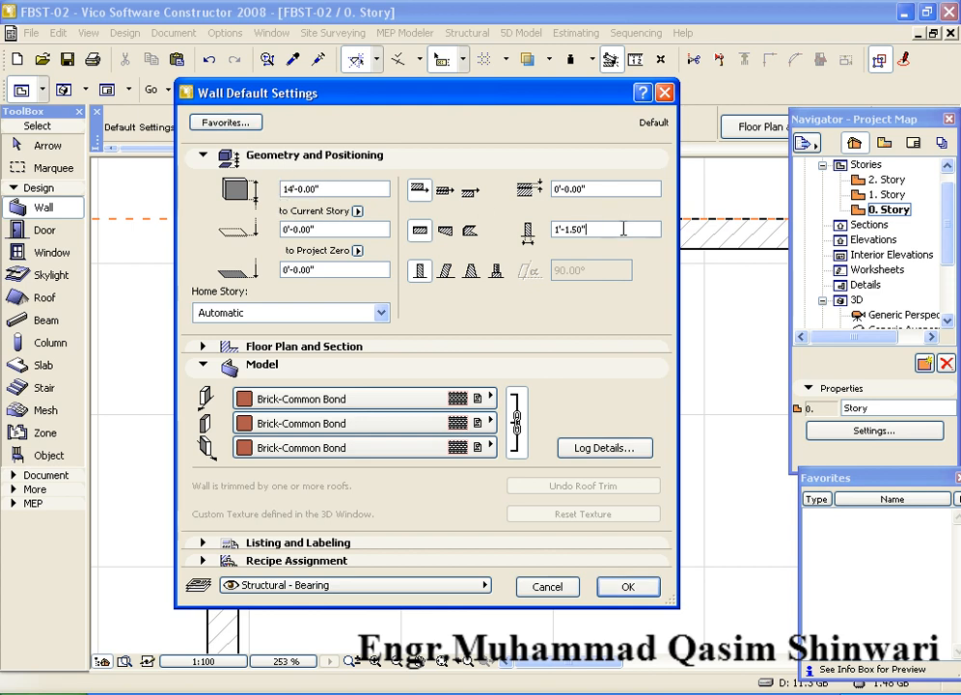
pyautogui.click(444, 424)
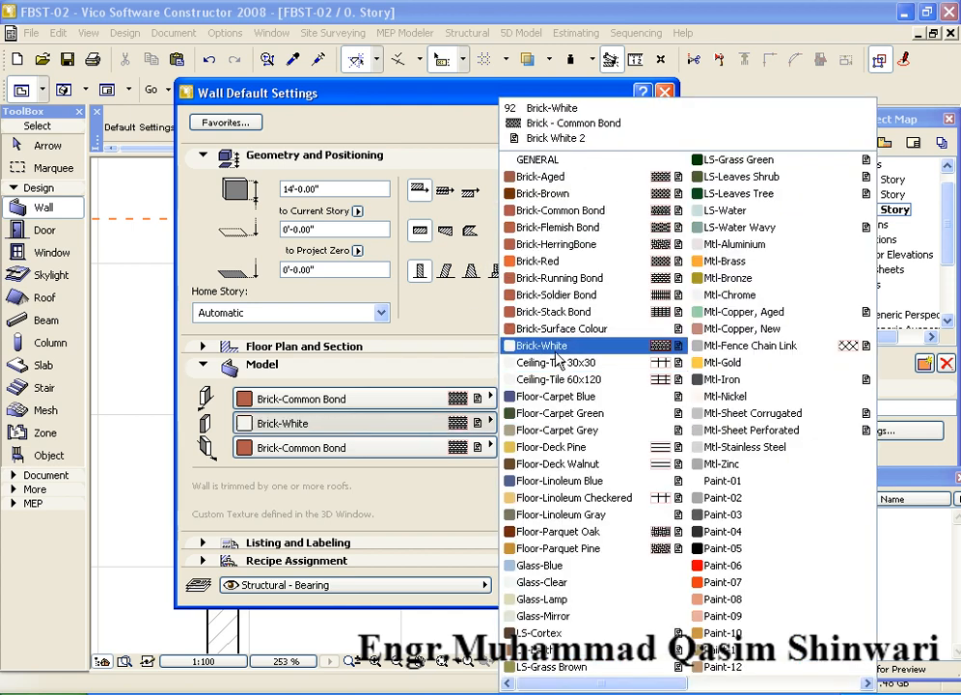
pyautogui.click(558, 269)
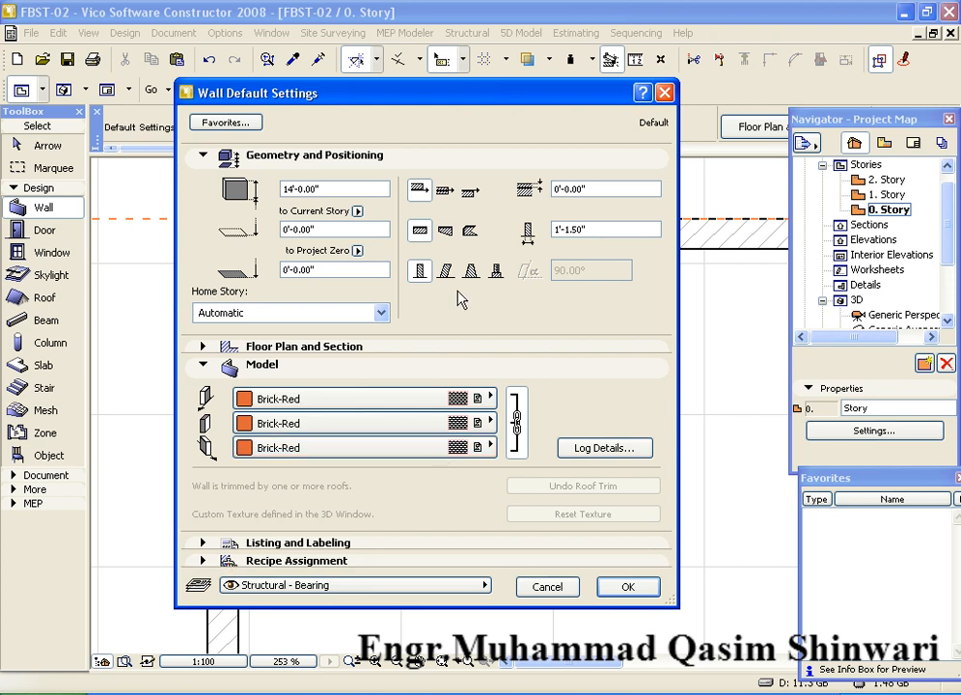
# Save these wall settings as a favorite named Interior Load Bearing wall and accept the wall default settings.
pyautogui.click(228, 122)
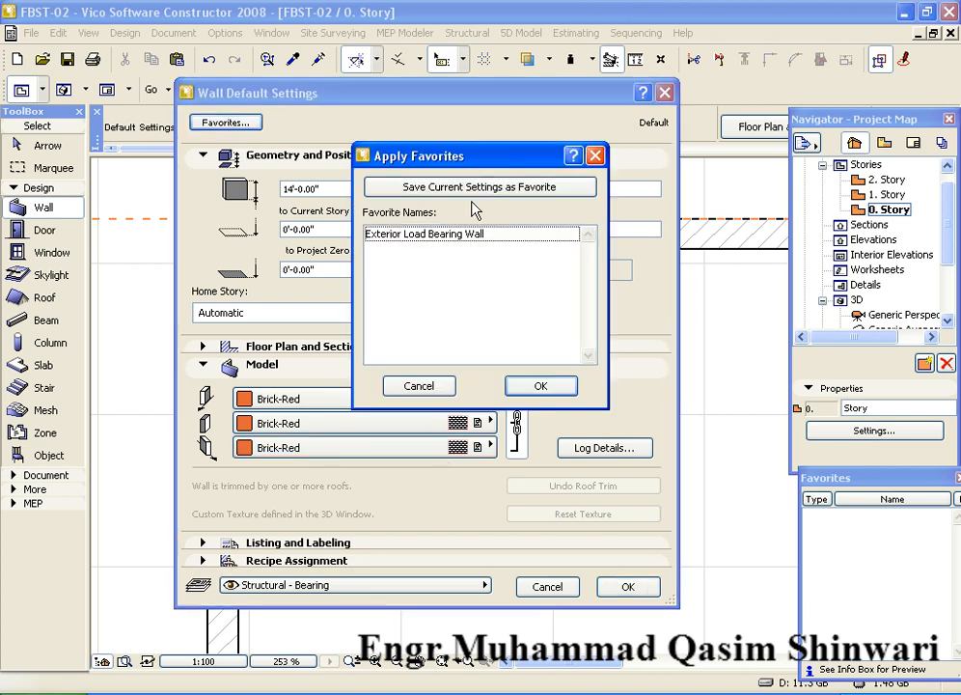
pyautogui.click(473, 188)
pyautogui.write('Interiior Load Bearing wall')
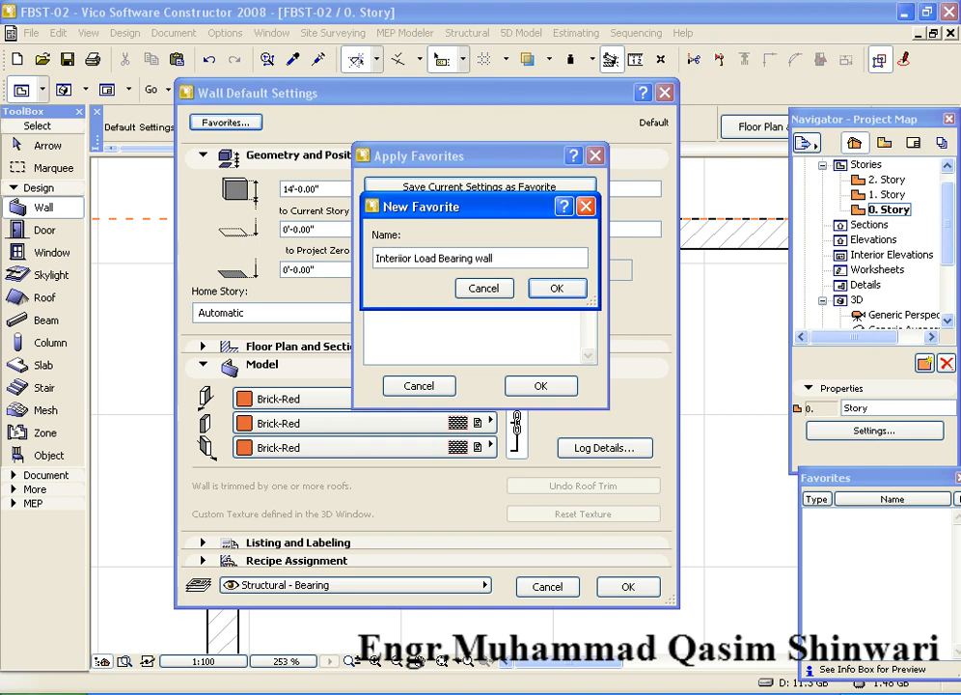
pyautogui.click(556, 288)
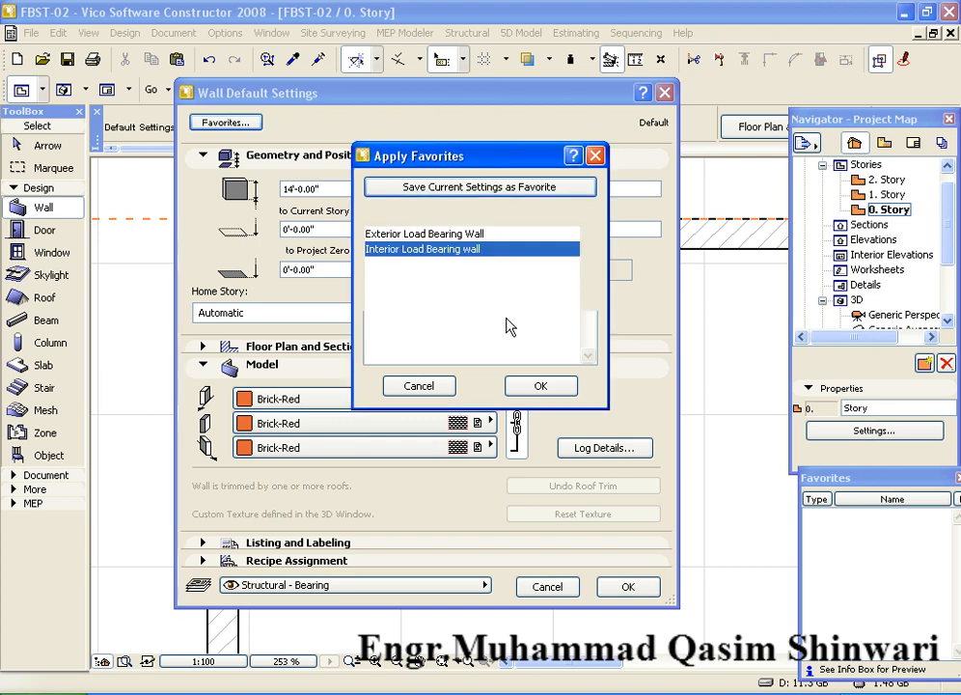
pyautogui.click(526, 386)
pyautogui.click(625, 586)
# Widen the Favorites palette so the full favorite names fit, and place it below the Navigator.
pyautogui.click(874, 532)
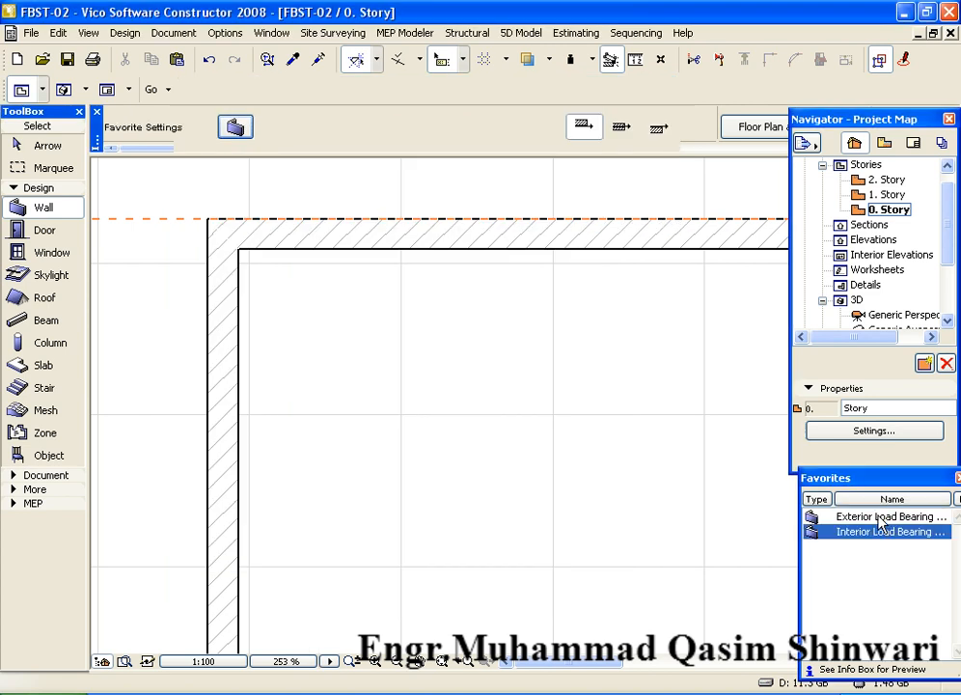
pyautogui.moveTo(886, 480); pyautogui.dragTo(386, 278)
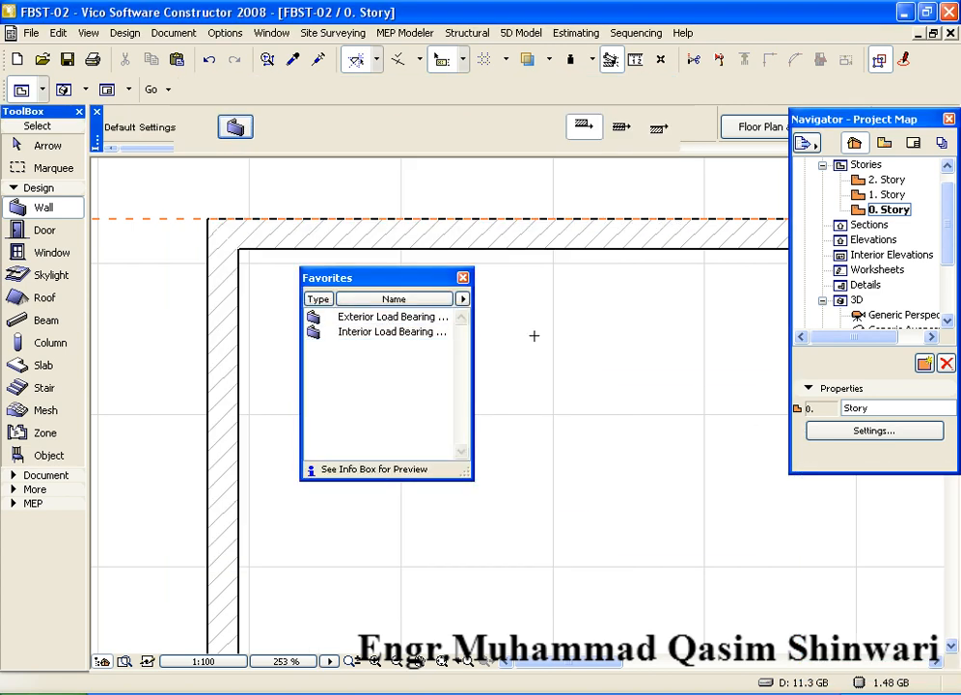
pyautogui.moveTo(471, 341)
pyautogui.mouseDown()
pyautogui.moveTo(493, 333)
pyautogui.moveTo(485, 336)
pyautogui.mouseUp()
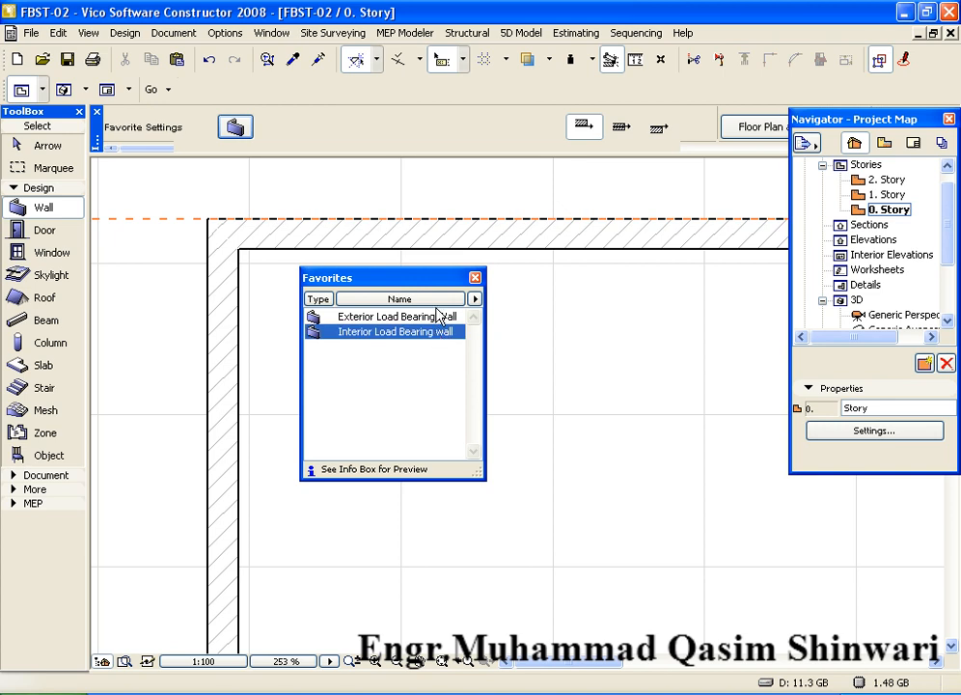
pyautogui.moveTo(439, 278); pyautogui.dragTo(927, 493)
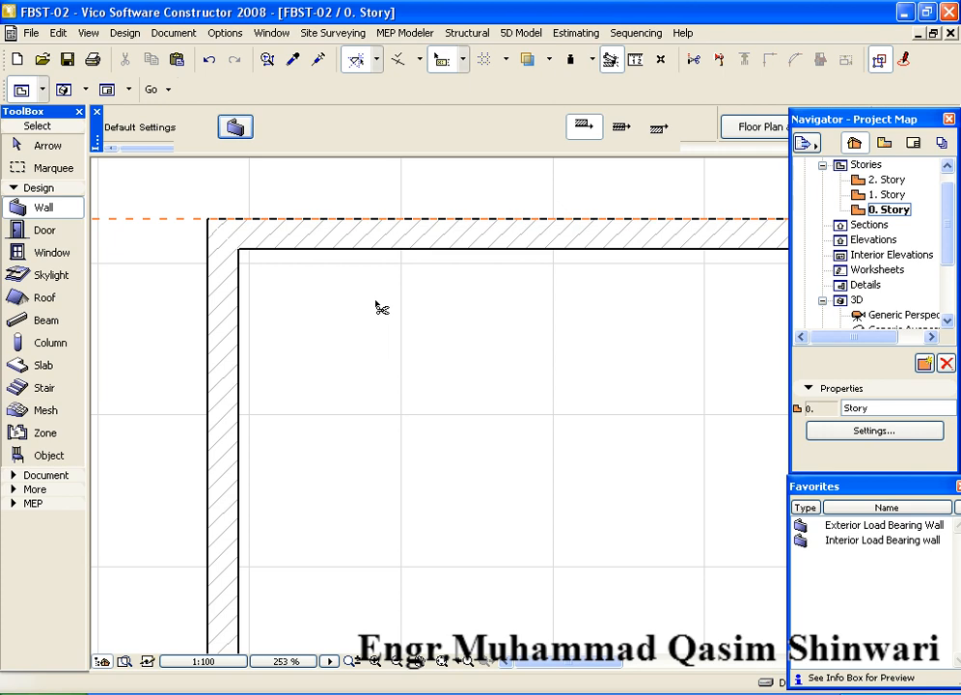
# Apply the Exterior Load Bearing Wall favorite to all four walls of the floor plan and deselect them.
pyautogui.hotkey('ctrl', 'a')
pyautogui.scroll(-8, 388, 297)
pyautogui.scroll(-1, 423, 302)
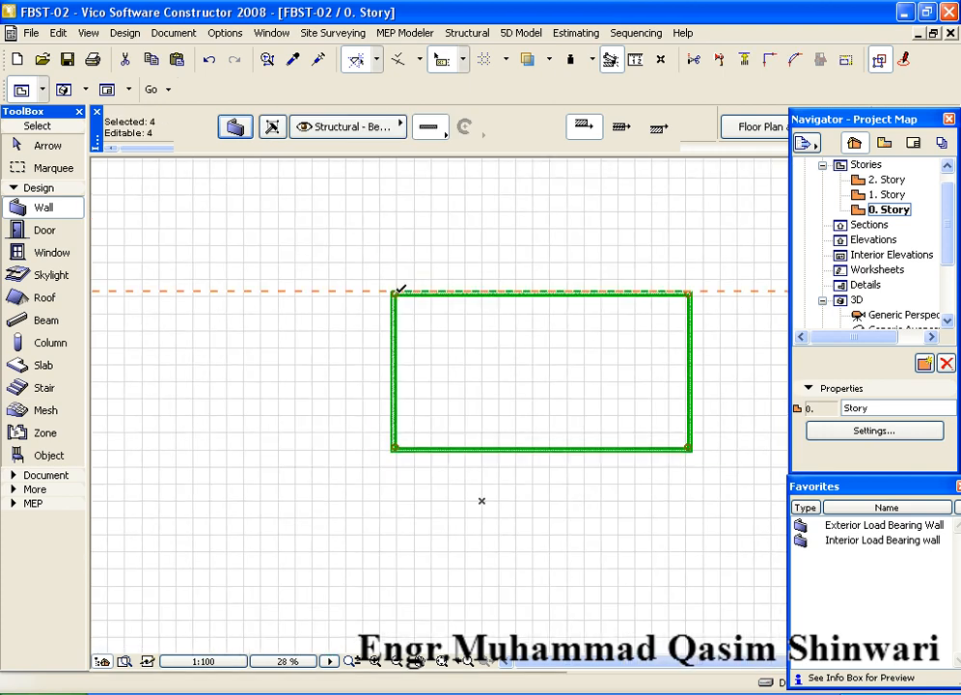
pyautogui.moveTo(422, 295); pyautogui.dragTo(295, 262, button='middle')
pyautogui.click(847, 539)
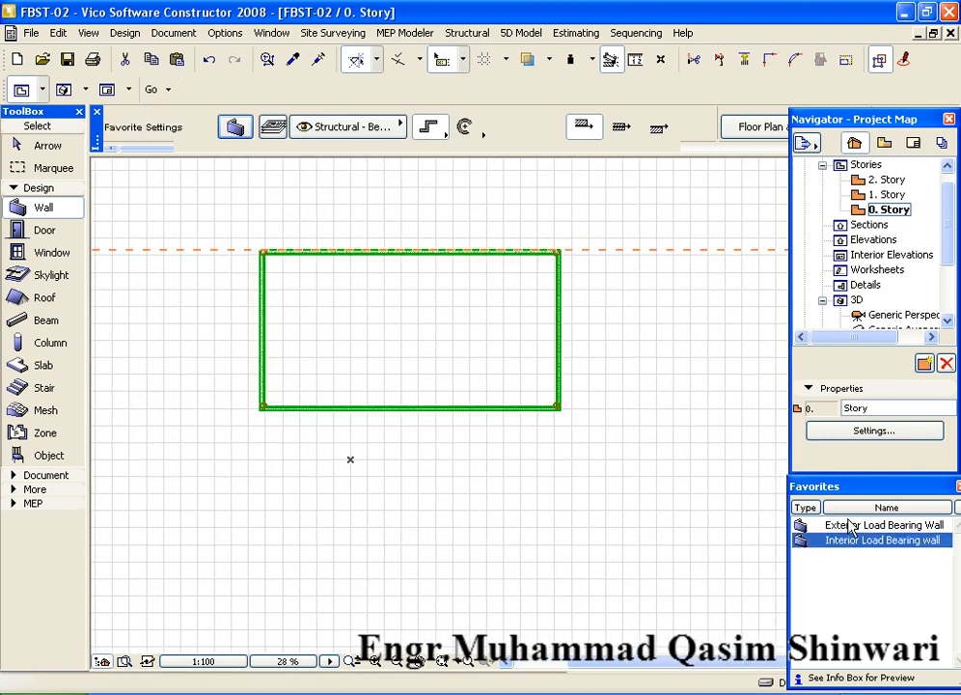
pyautogui.doubleClick(849, 527)
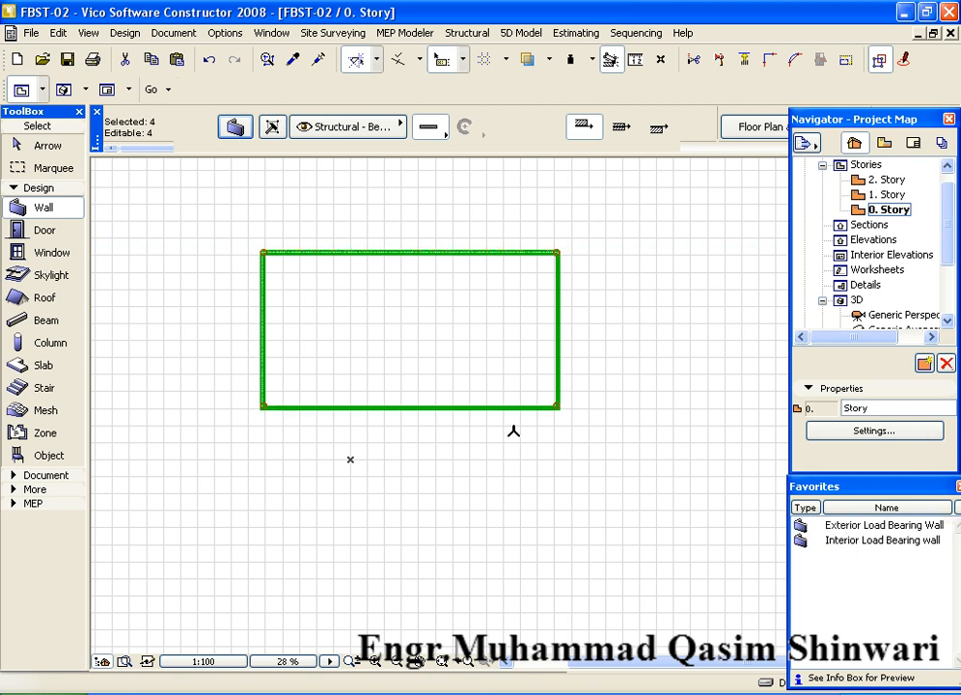
pyautogui.press('Escape')
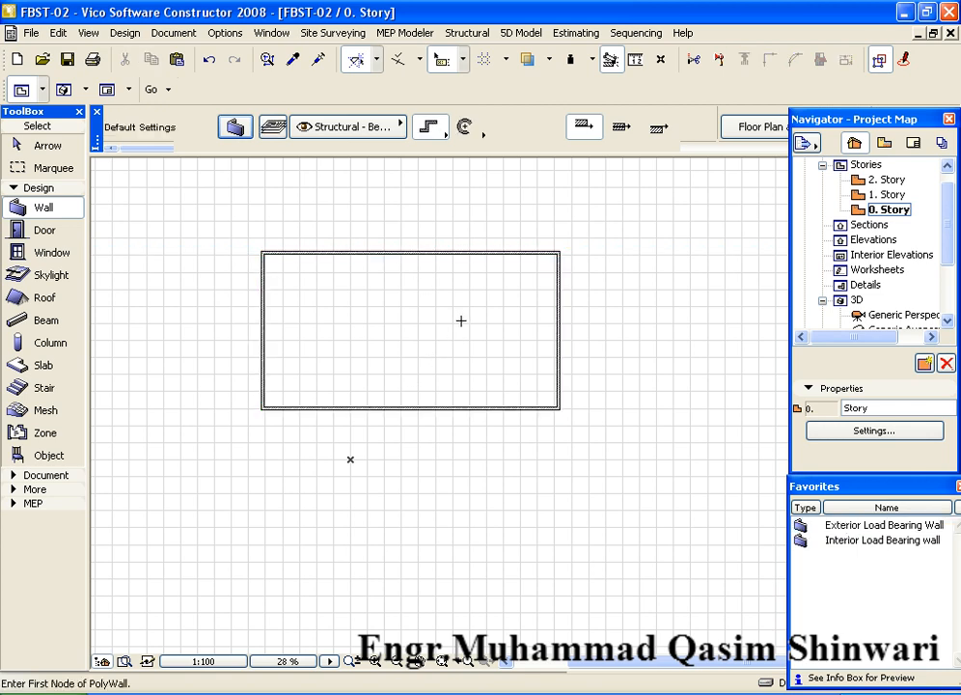
# Measure the wall thickness from the inner face at the upper-left corner of the building outline.
pyautogui.scroll(4, 307, 298)
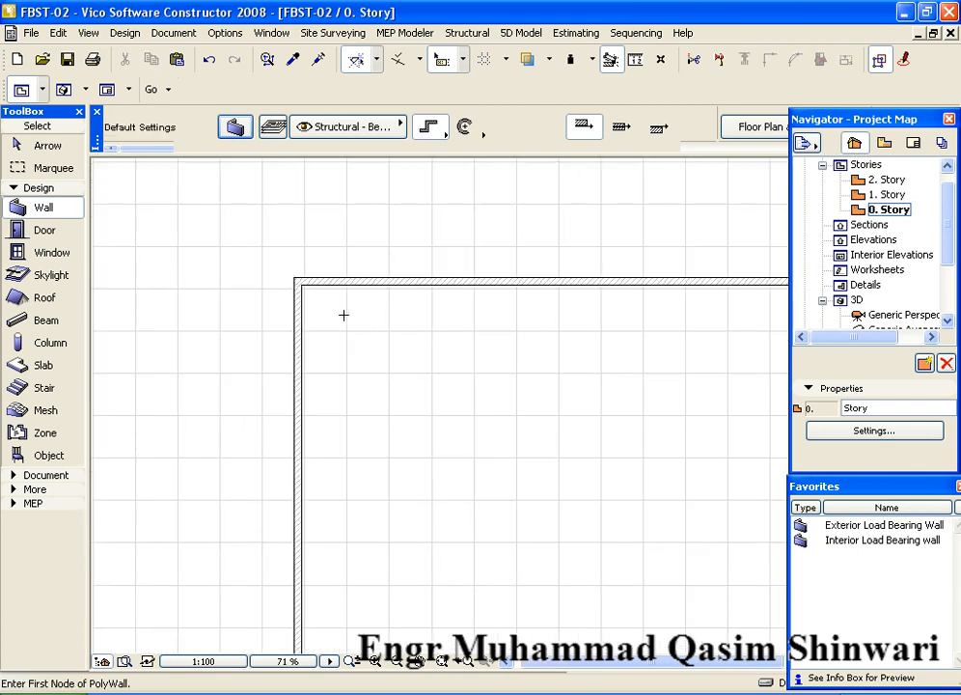
pyautogui.scroll(1, 568, 268)
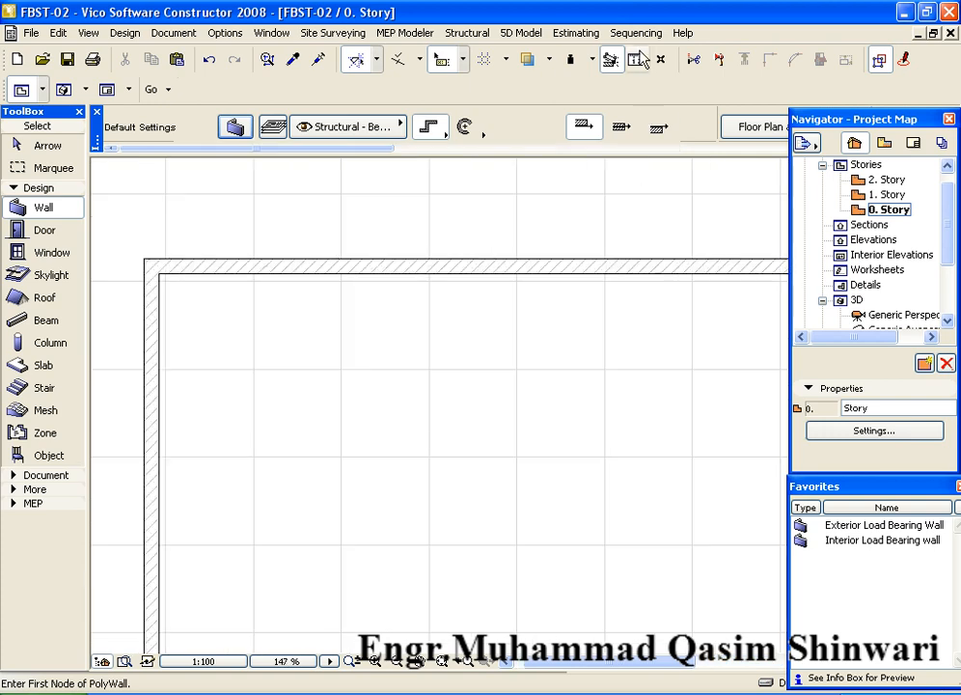
pyautogui.press('m')
pyautogui.moveTo(217, 311); pyautogui.dragTo(349, 300, button='middle')
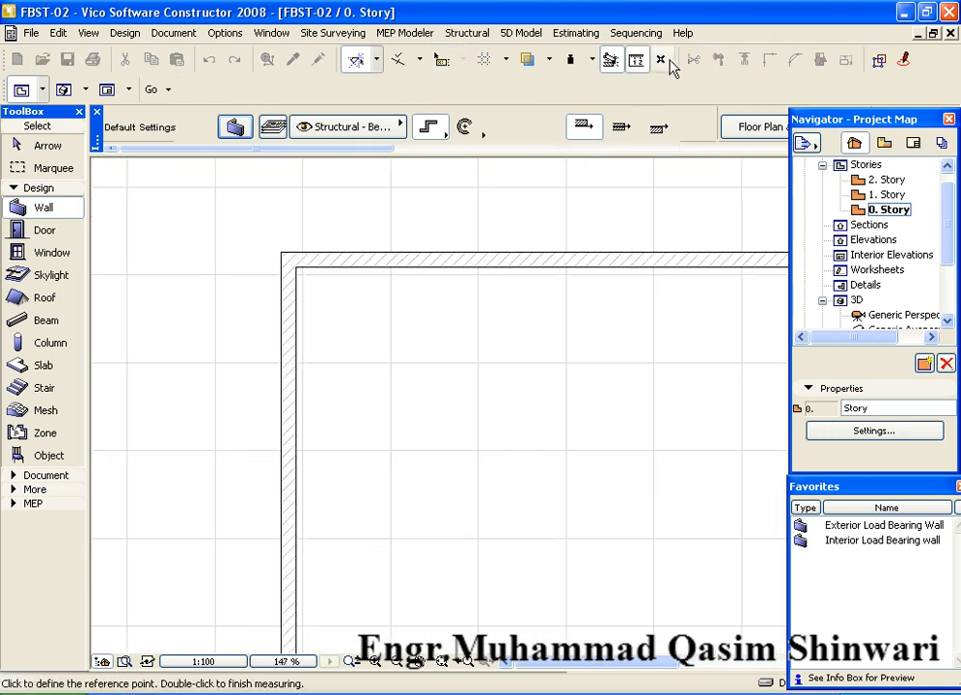
pyautogui.scroll(2, 258, 285)
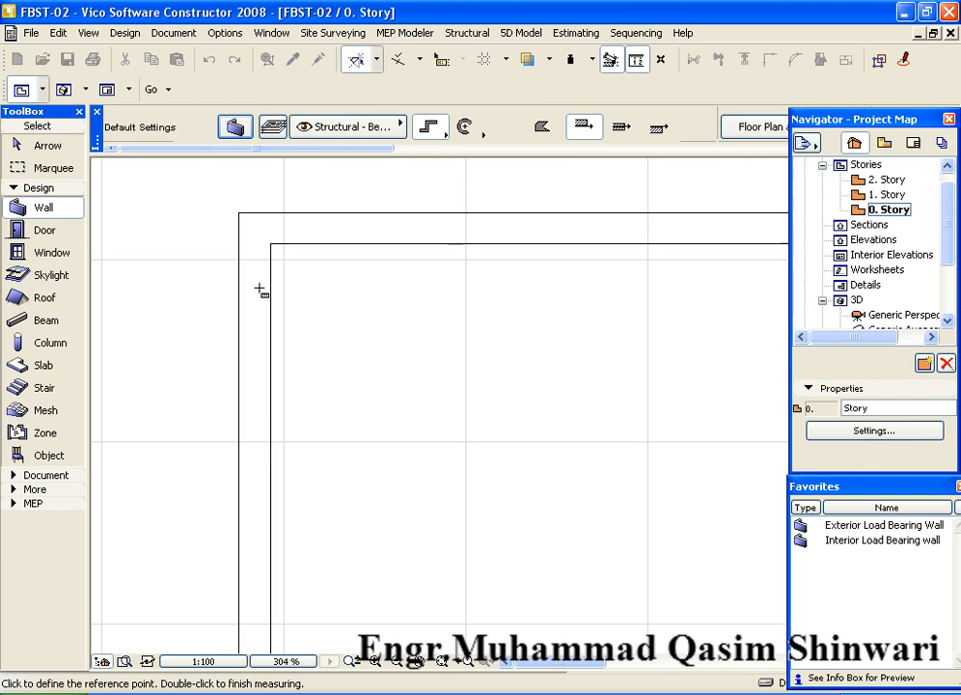
pyautogui.click(274, 240)
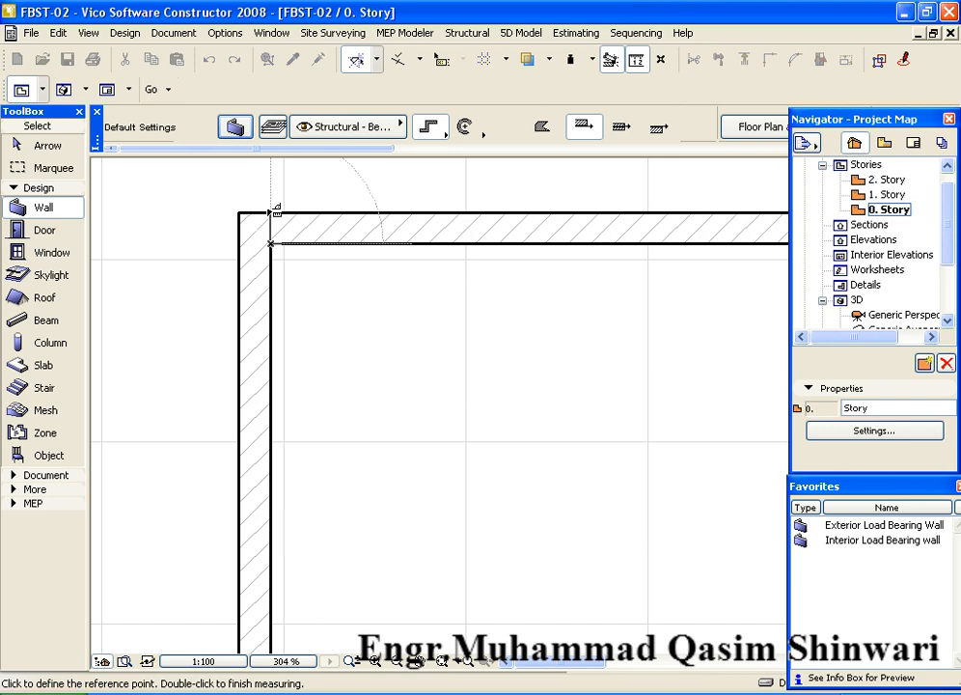
pyautogui.press('Escape')
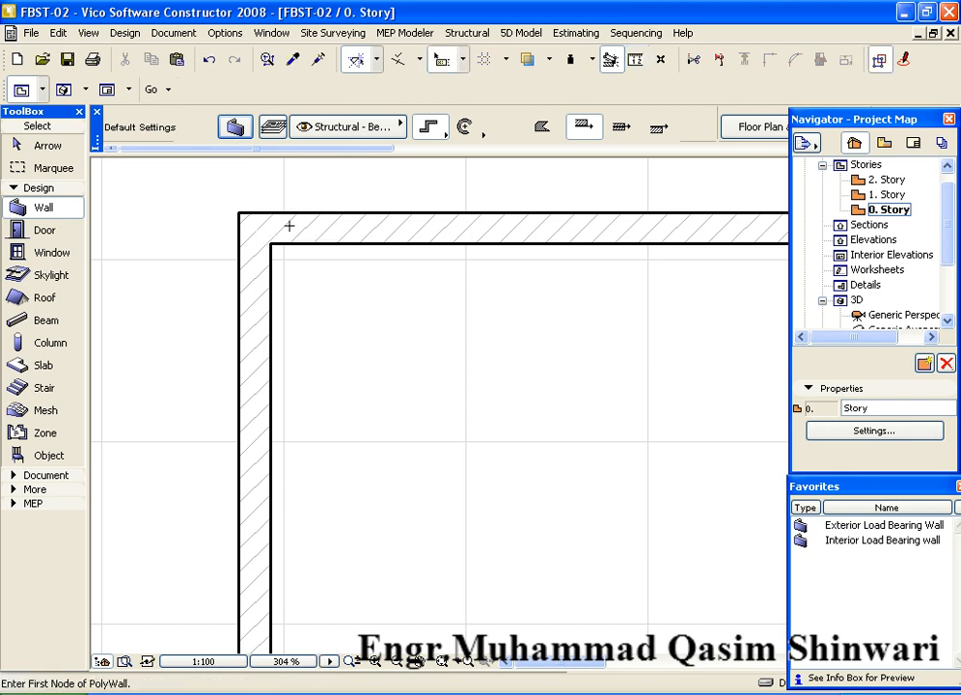
# Examine the complete rectangular wall outline on the 0. Story floor plan.
pyautogui.scroll(-3, 403, 283)
pyautogui.scroll(-3, 421, 304)
pyautogui.moveTo(422, 304); pyautogui.dragTo(384, 315, button='middle')
pyautogui.scroll(-1, 410, 314)
pyautogui.scroll(2, 412, 312)
pyautogui.scroll(-1, 411, 311)
pyautogui.scroll(-1, 383, 313)
pyautogui.moveTo(532, 358); pyautogui.dragTo(502, 356, button='middle')
pyautogui.scroll(-1, 502, 357)
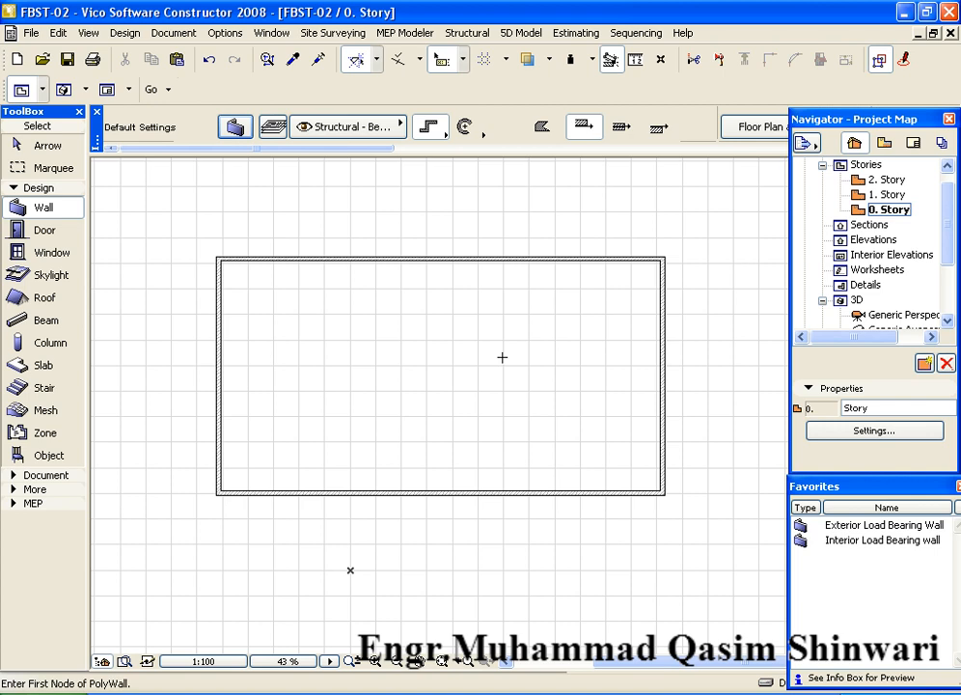
pyautogui.scroll(1, 502, 357)
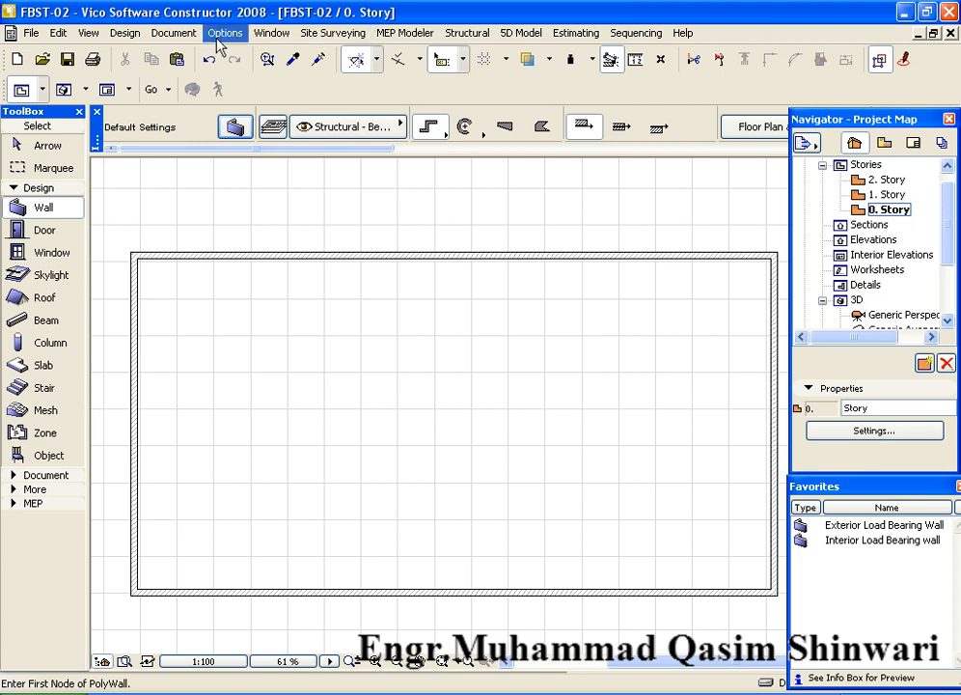
# Show the Control Box palette and place it above the wall outline.
pyautogui.click(271, 33)
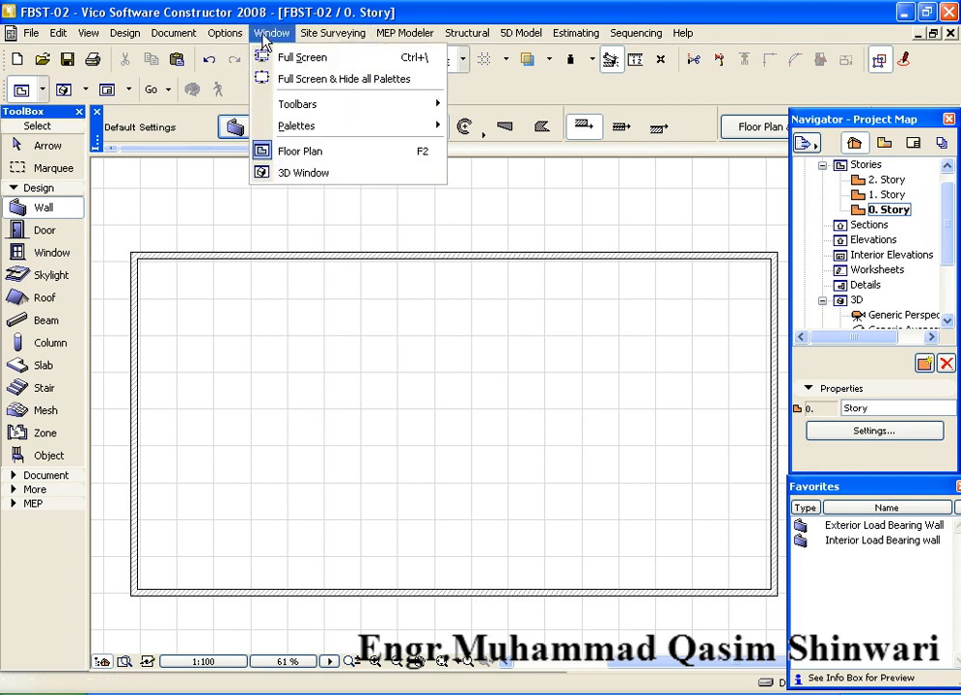
pyautogui.moveTo(436, 125)
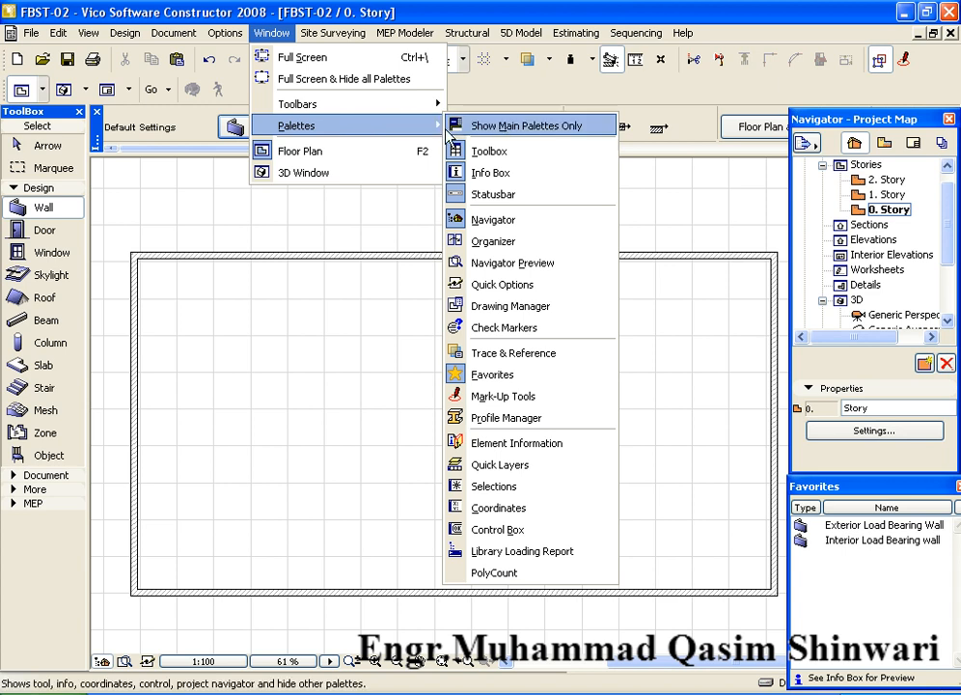
pyautogui.click(521, 529)
pyautogui.moveTo(288, 184); pyautogui.dragTo(109, 189)
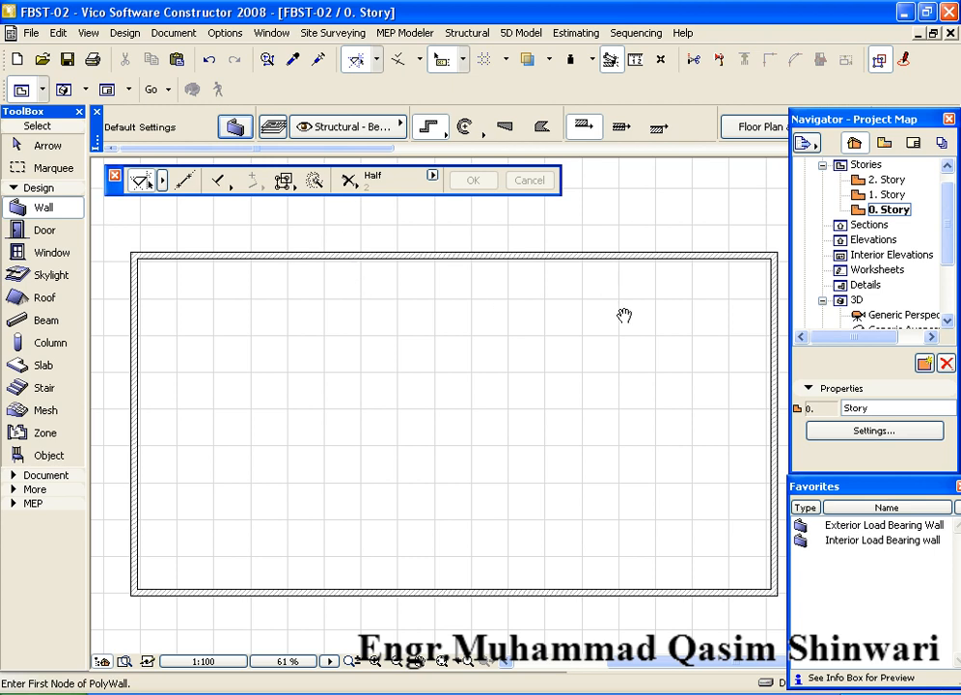
pyautogui.moveTo(623, 314); pyautogui.dragTo(612, 319, button='middle')
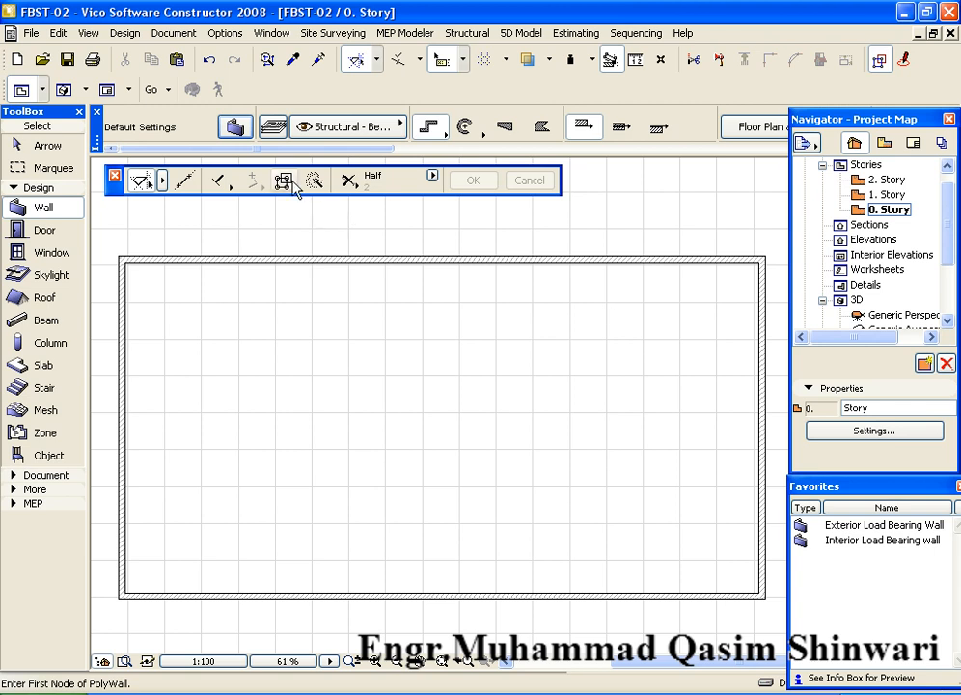
# Set the relative construction method to Offset for the next wall.
pyautogui.click(229, 187)
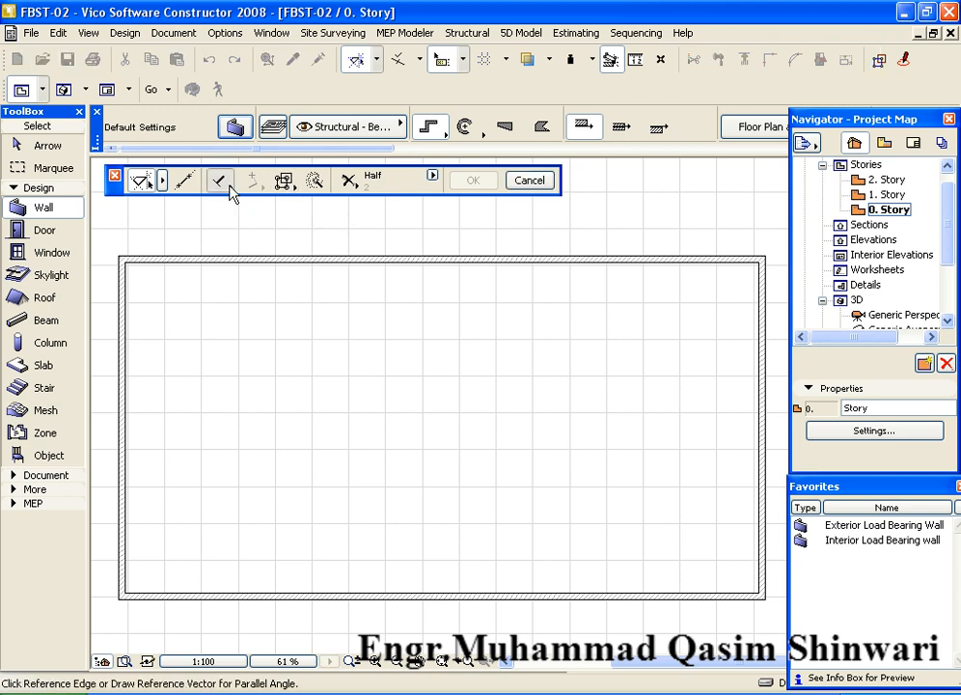
pyautogui.click(230, 190)
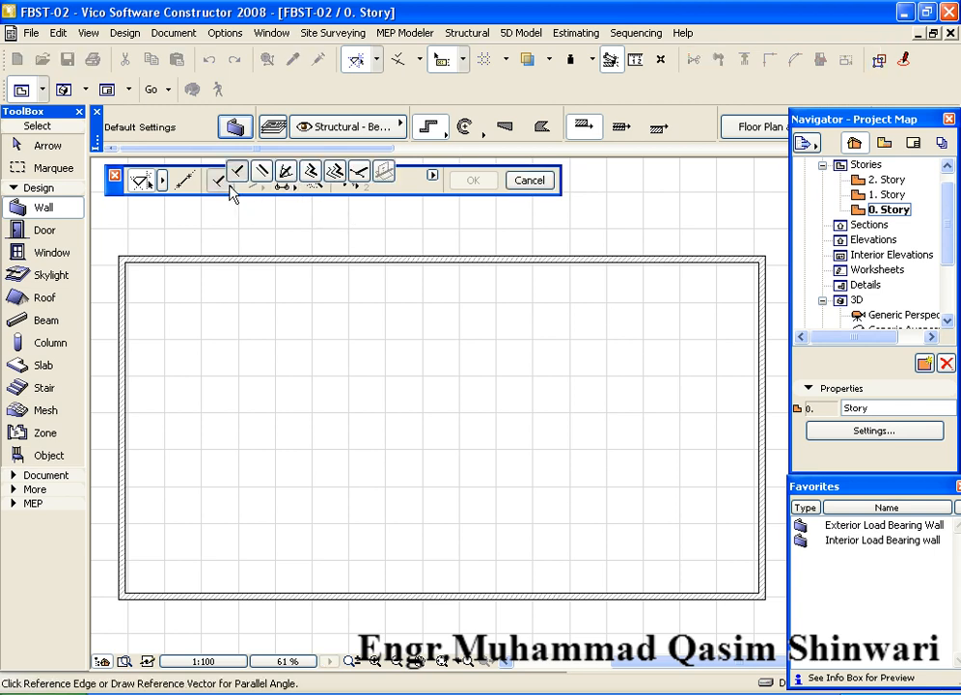
pyautogui.click(308, 174)
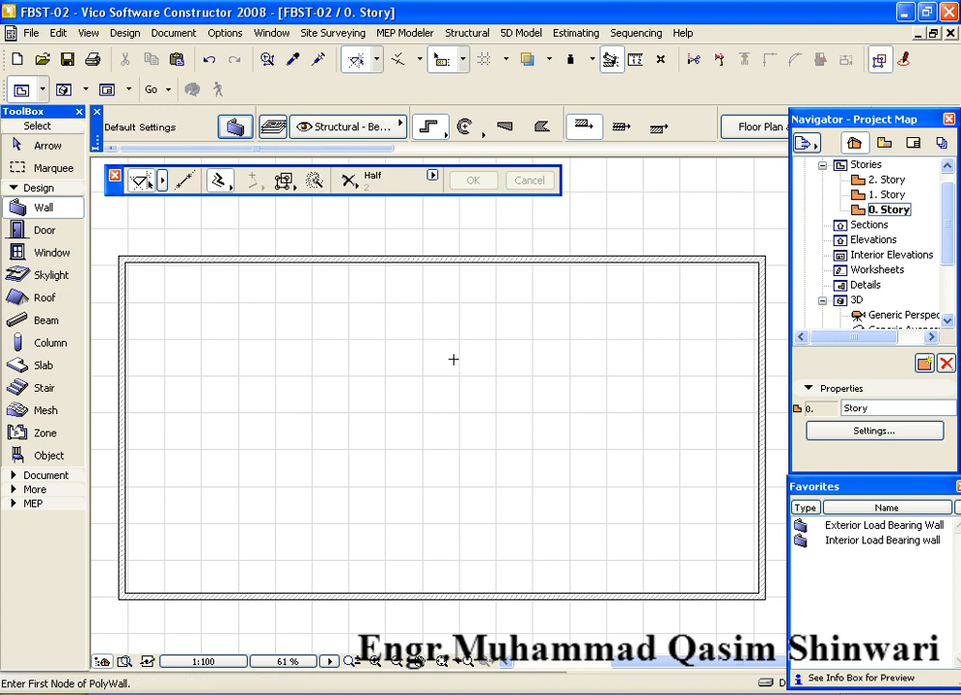
pyautogui.scroll(4, 691, 284)
pyautogui.moveTo(692, 279); pyautogui.dragTo(465, 354, button='middle')
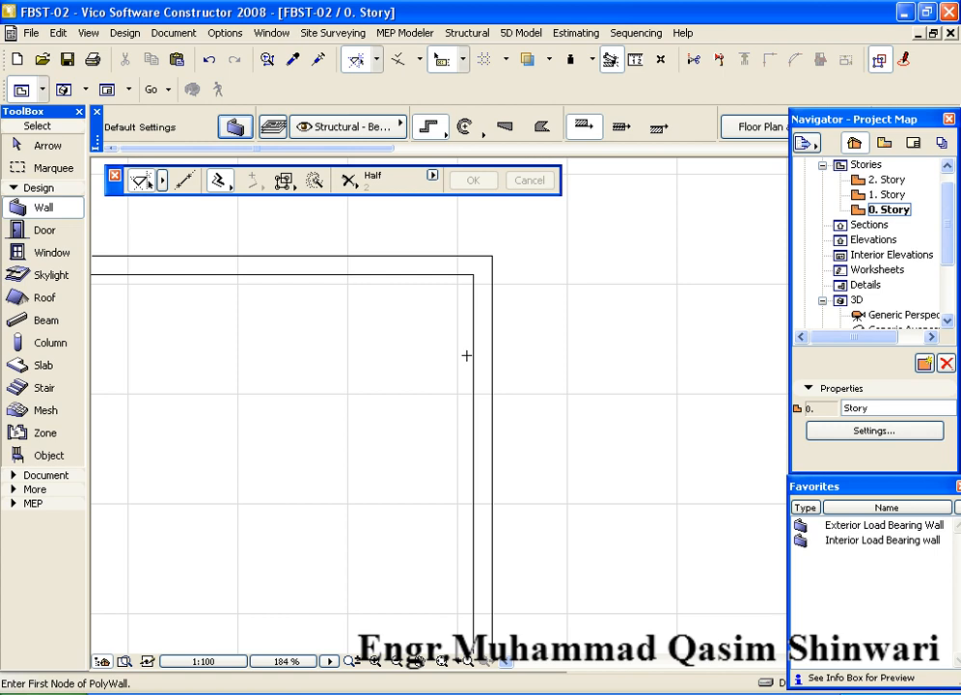
pyautogui.click(473, 275)
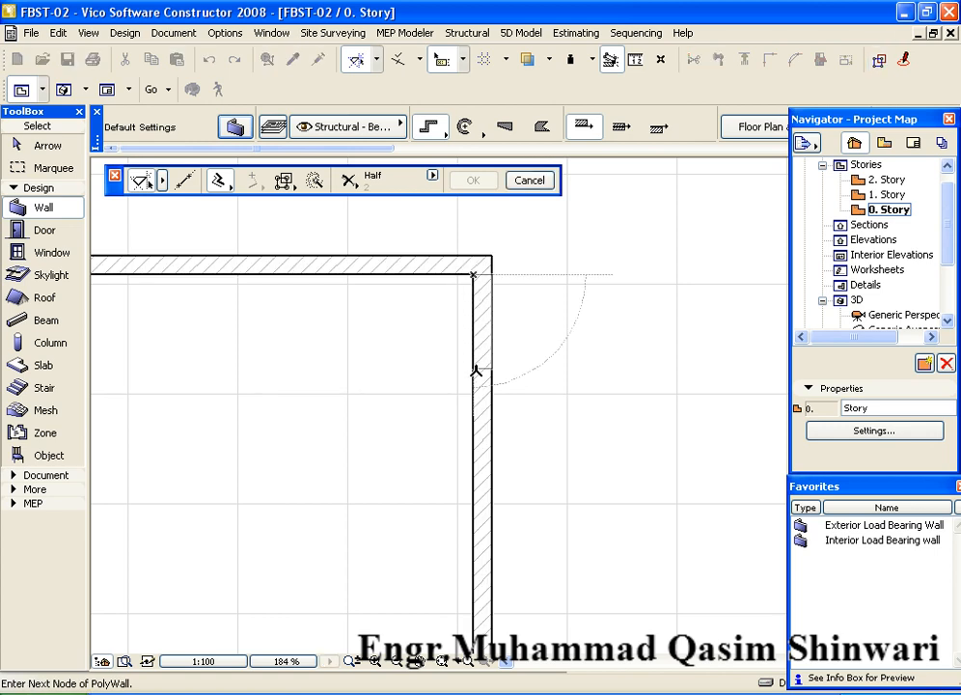
pyautogui.doubleClick(475, 436)
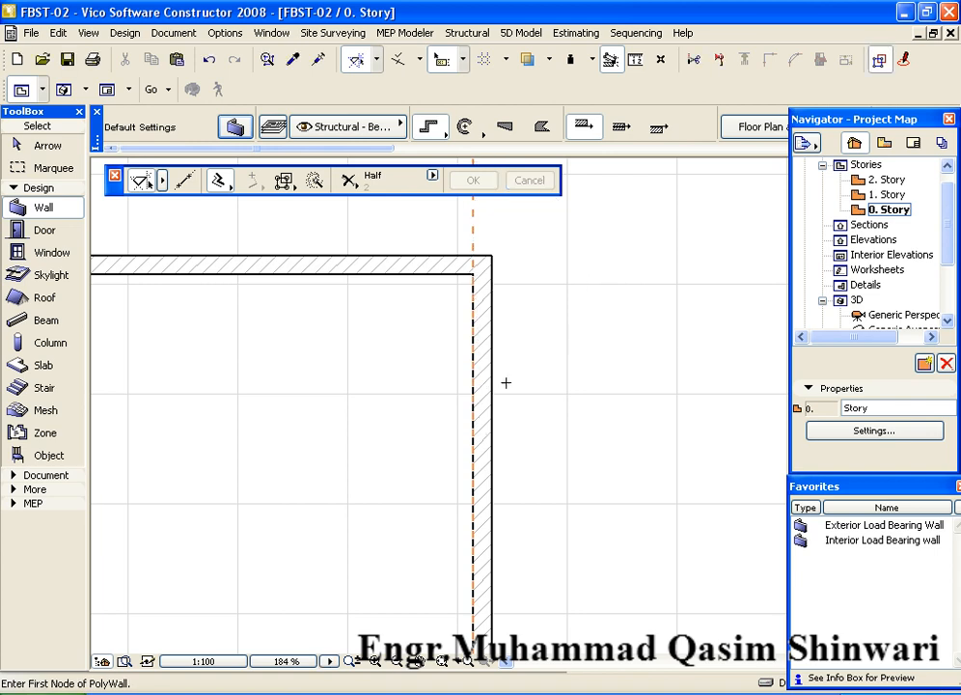
# Apply the Interior Load Bearing wall favorite to the Wall tool's default settings.
pyautogui.click(884, 525)
pyautogui.click(894, 542)
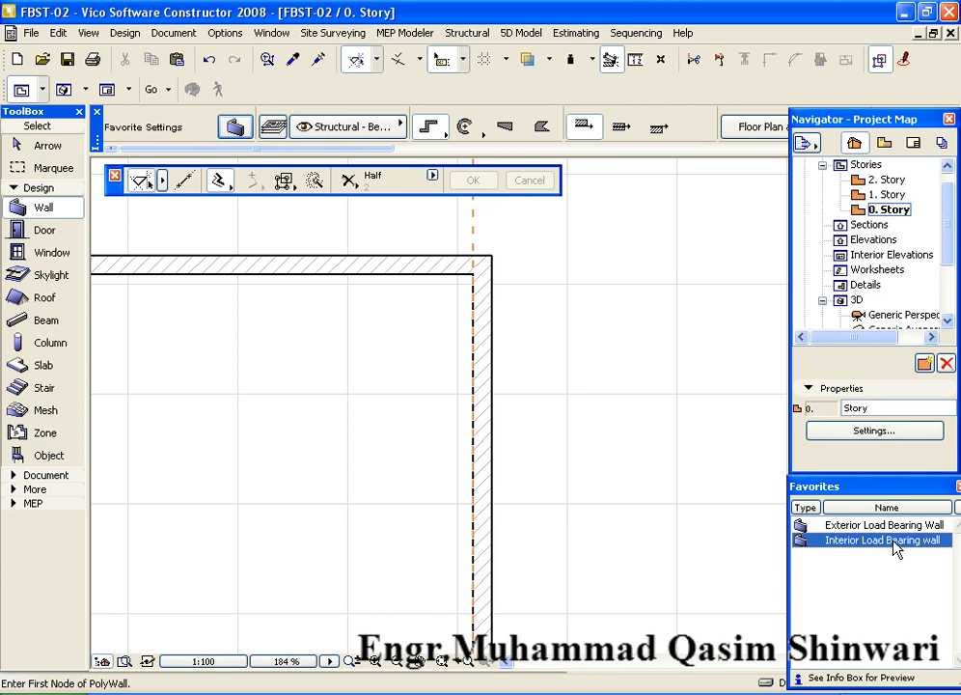
pyautogui.doubleClick(894, 541)
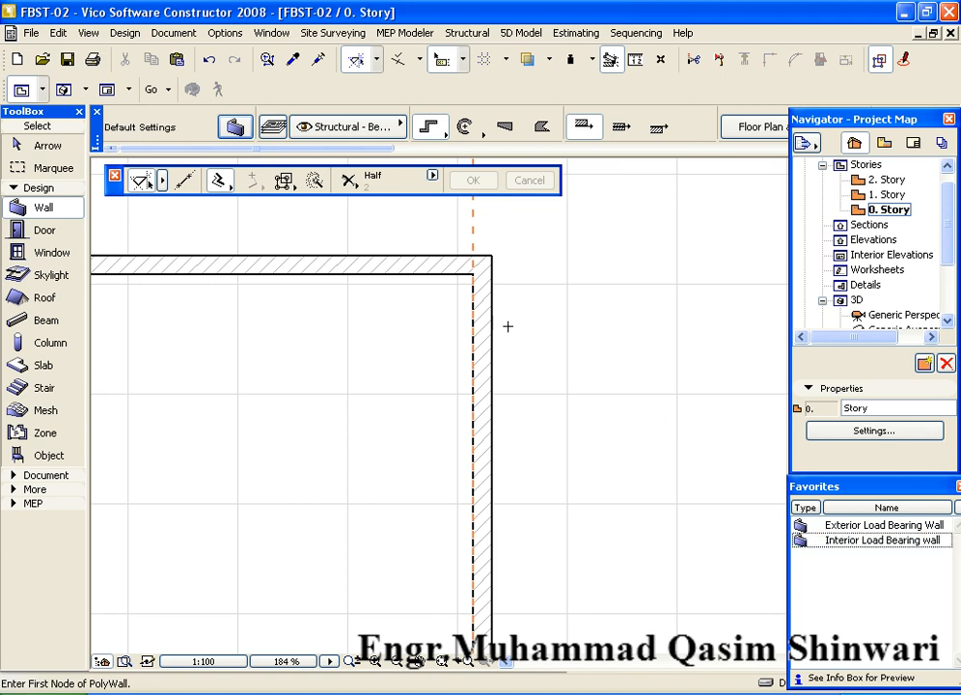
# Draw an interior wall from the outline's inner upper-right corner down the right exterior wall's inner face, offset left into the building.
pyautogui.click(474, 274)
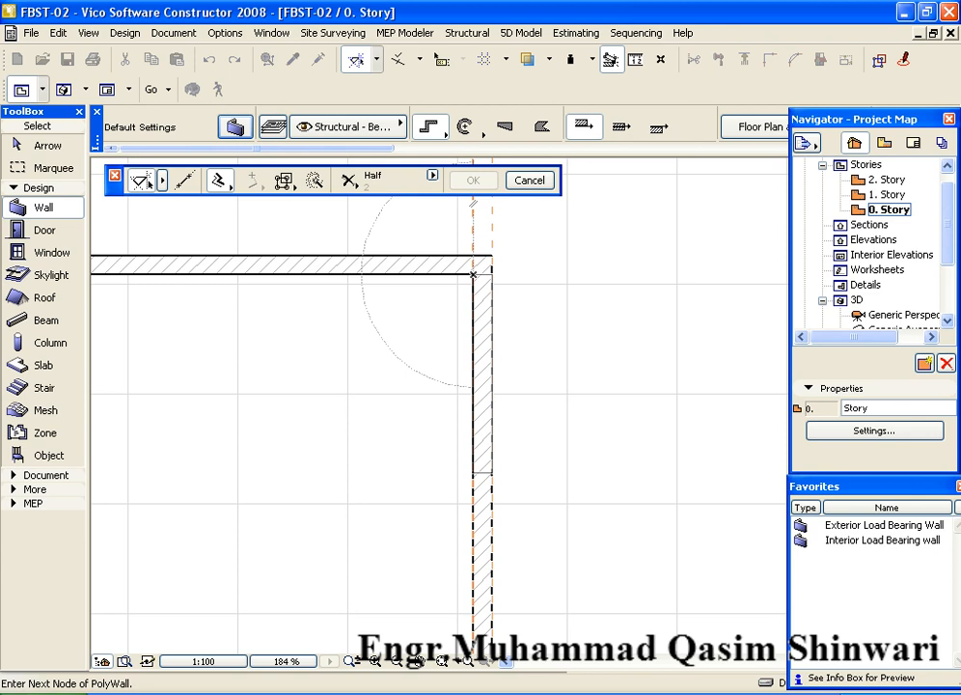
pyautogui.click(473, 275)
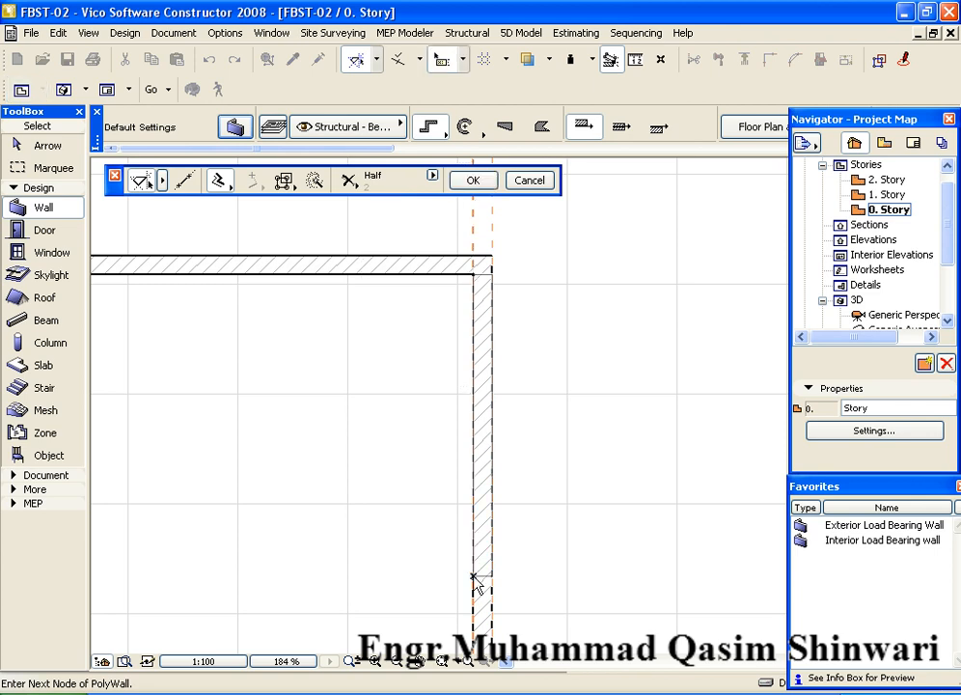
pyautogui.rightClick(474, 576)
pyautogui.click(506, 542)
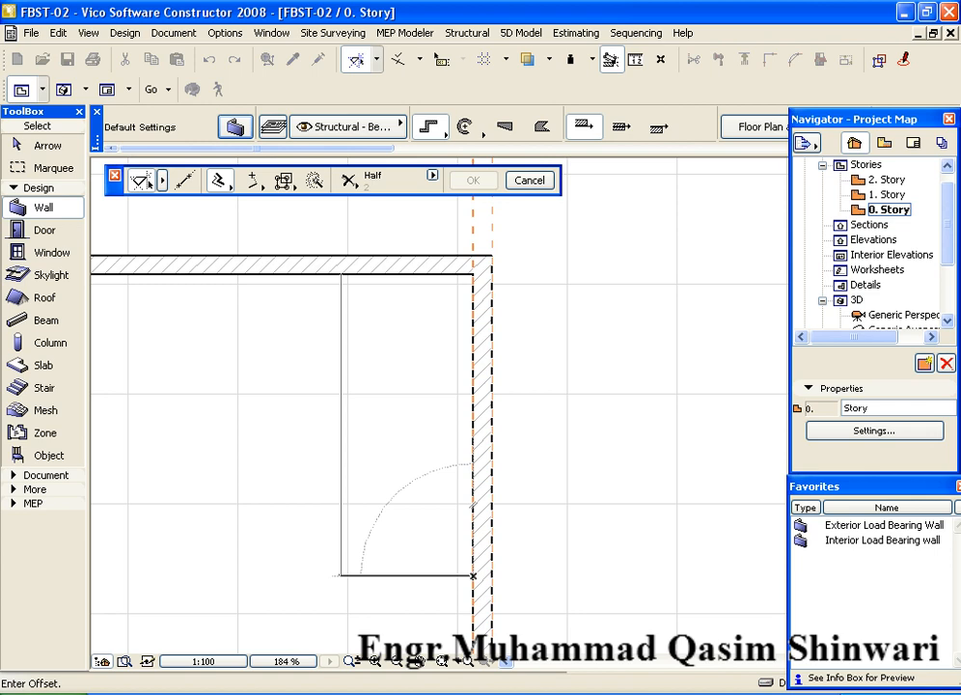
pyautogui.click(275, 572)
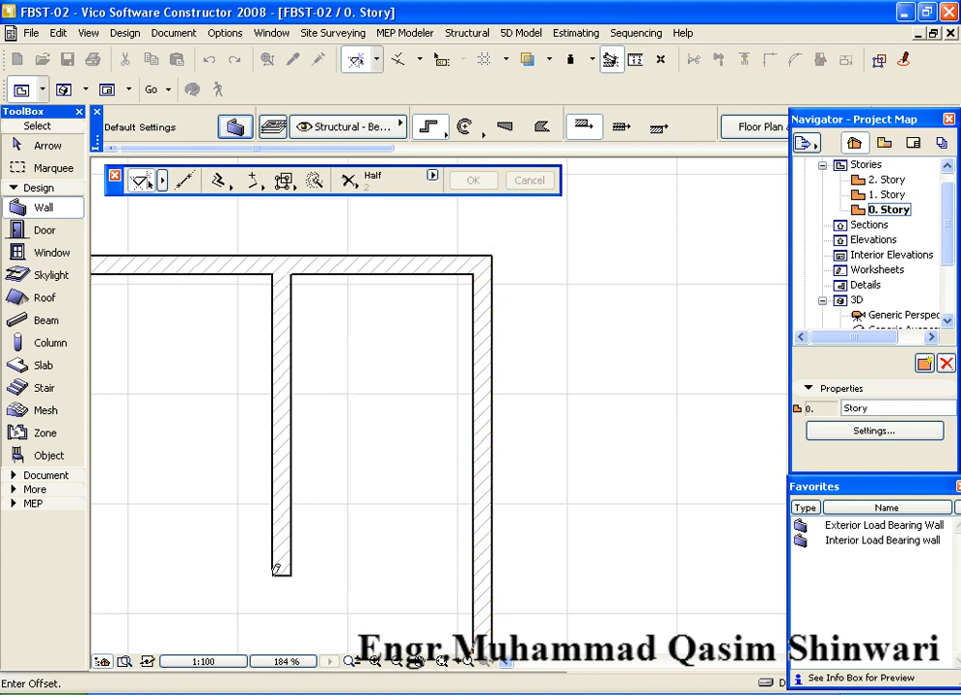
# Reapply the Interior Load Bearing wall favorite for continuing from the offset interior wall's lower end.
pyautogui.scroll(-2, 281, 547)
pyautogui.moveTo(281, 550); pyautogui.dragTo(445, 451, button='middle')
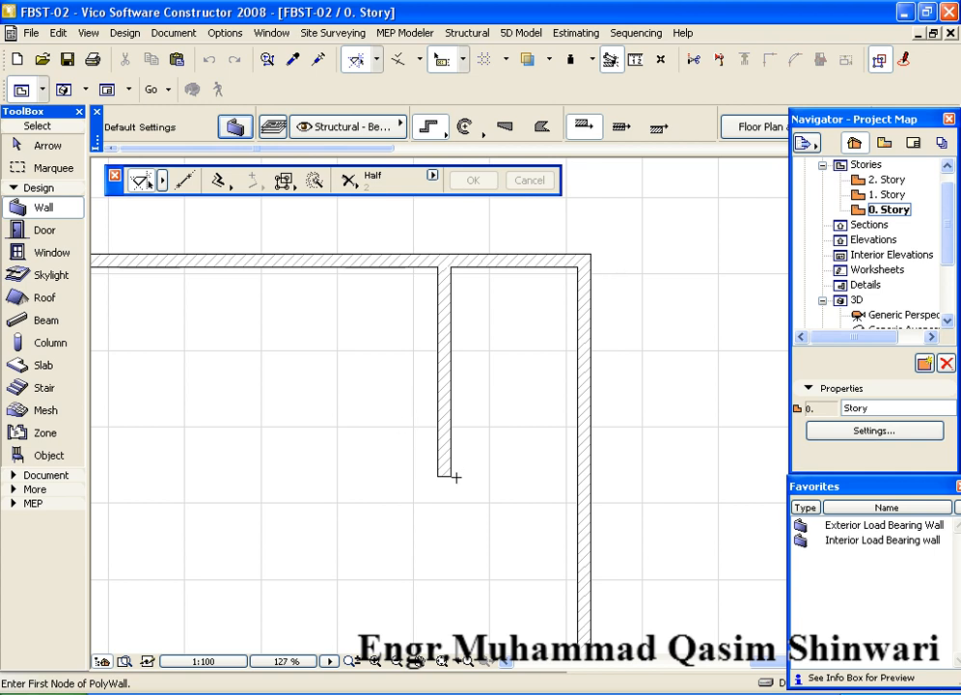
pyautogui.moveTo(457, 477); pyautogui.dragTo(409, 391, button='middle')
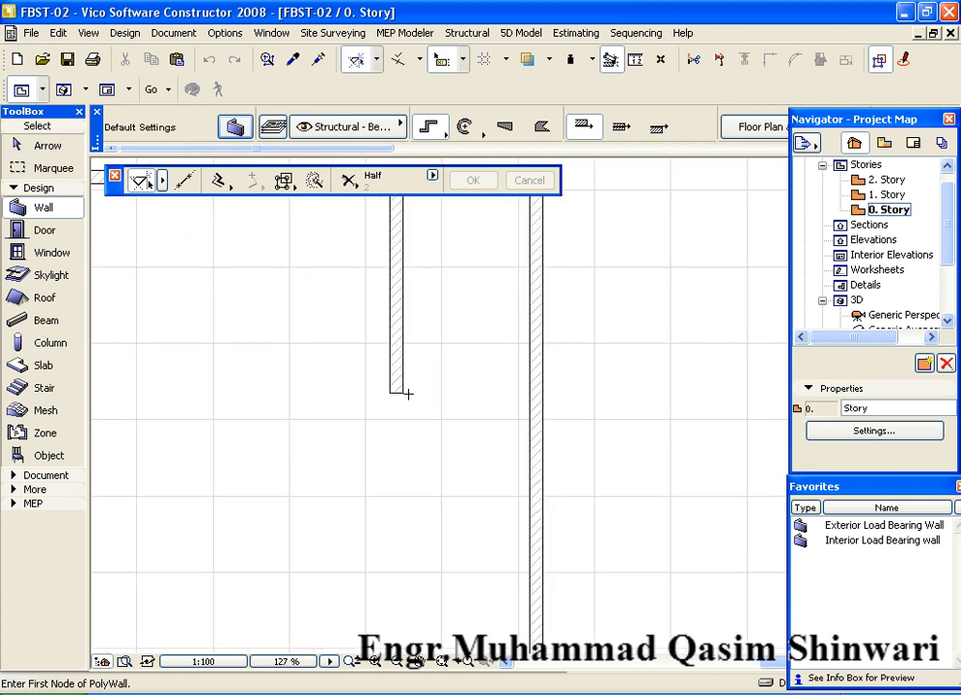
pyautogui.scroll(5, 410, 389)
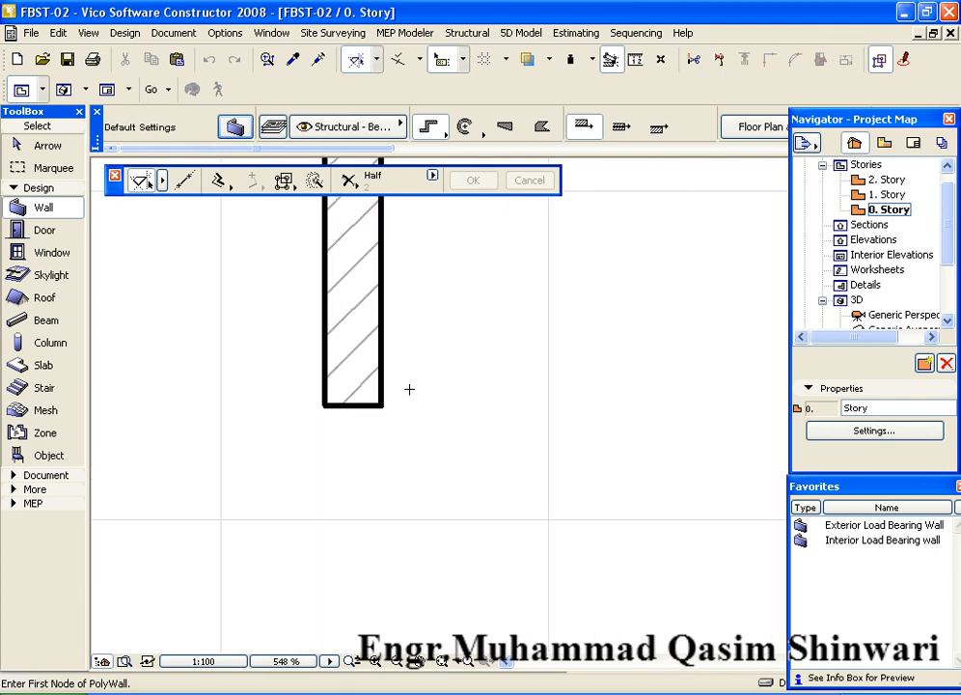
pyautogui.click(850, 540)
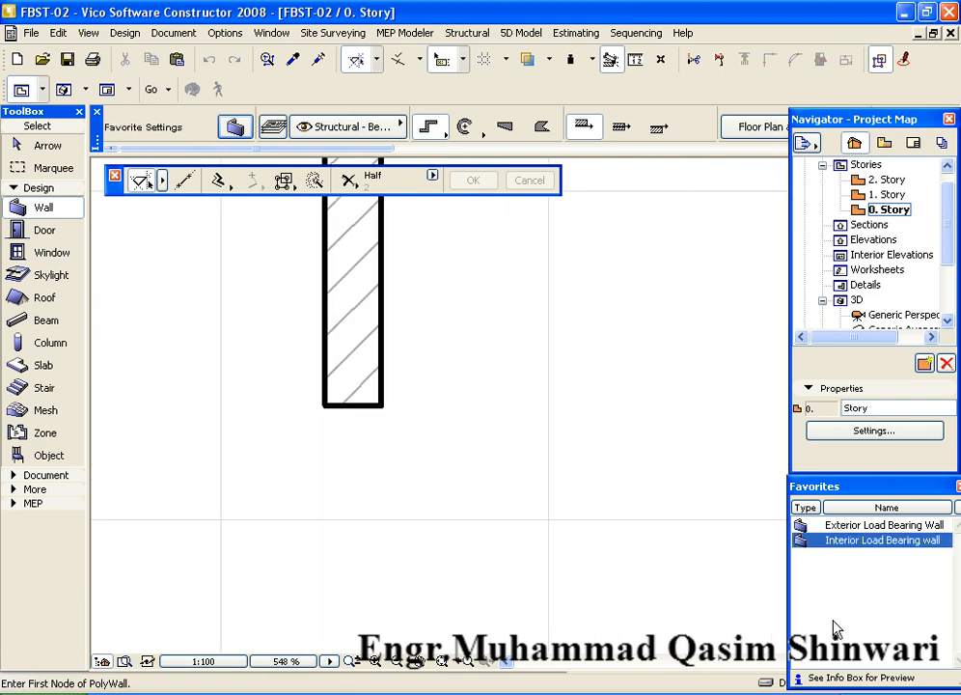
pyautogui.click(826, 625)
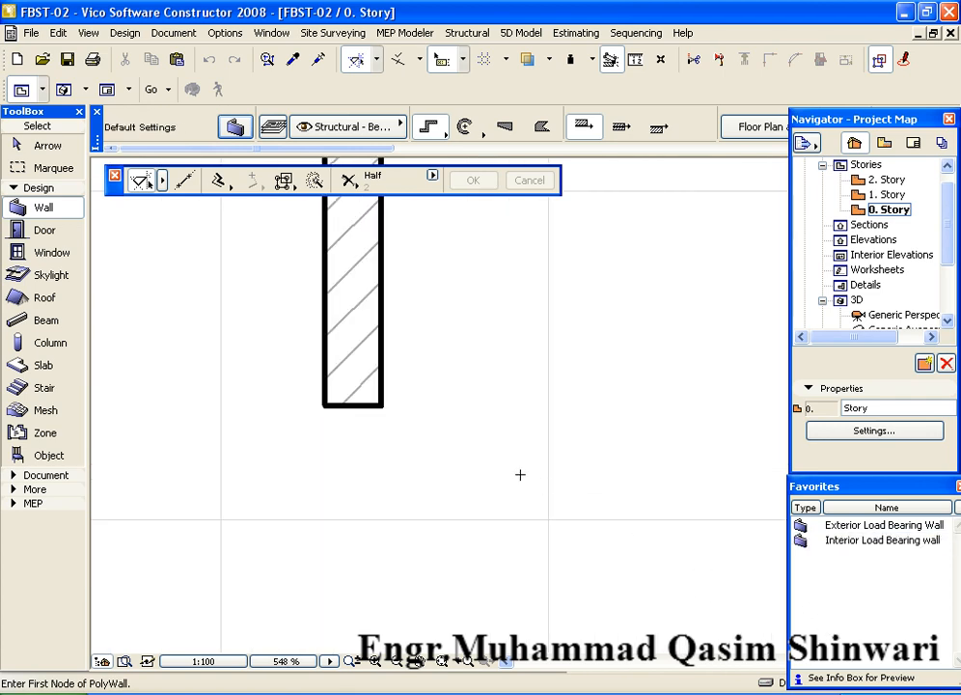
# Cancel a wall begun at the interior wall's lower-left corner and set the construction method to place the body right of the reference line.
pyautogui.click(327, 403)
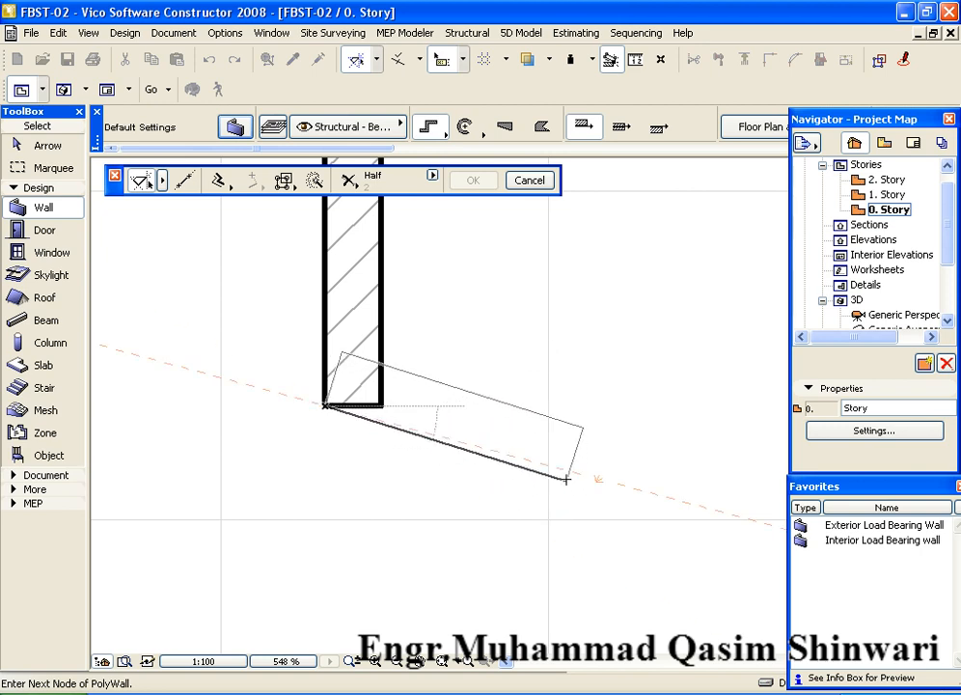
pyautogui.press('Escape')
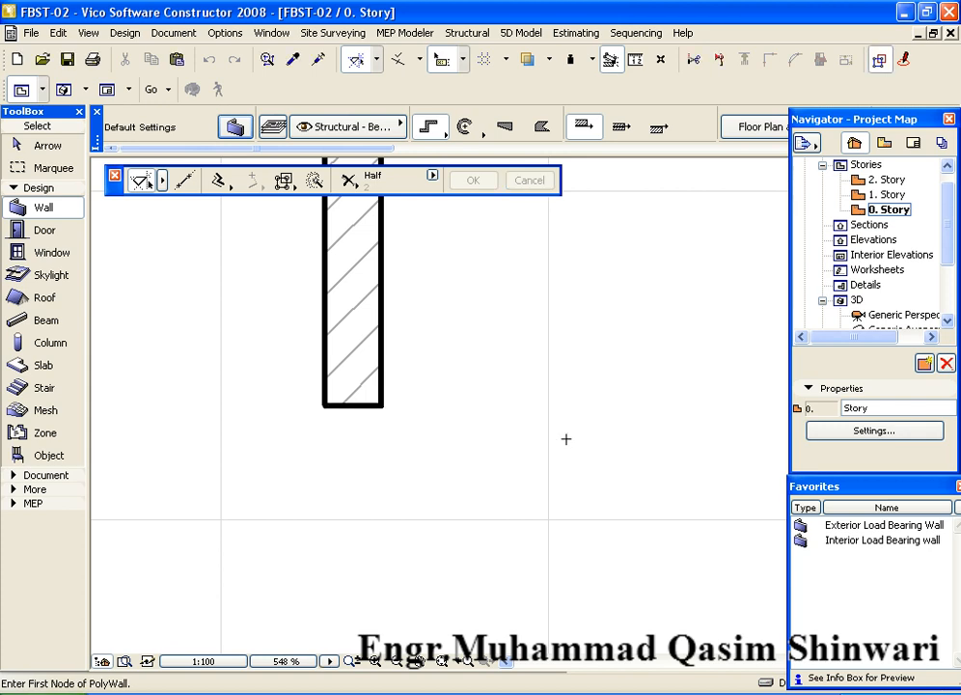
pyautogui.click(664, 124)
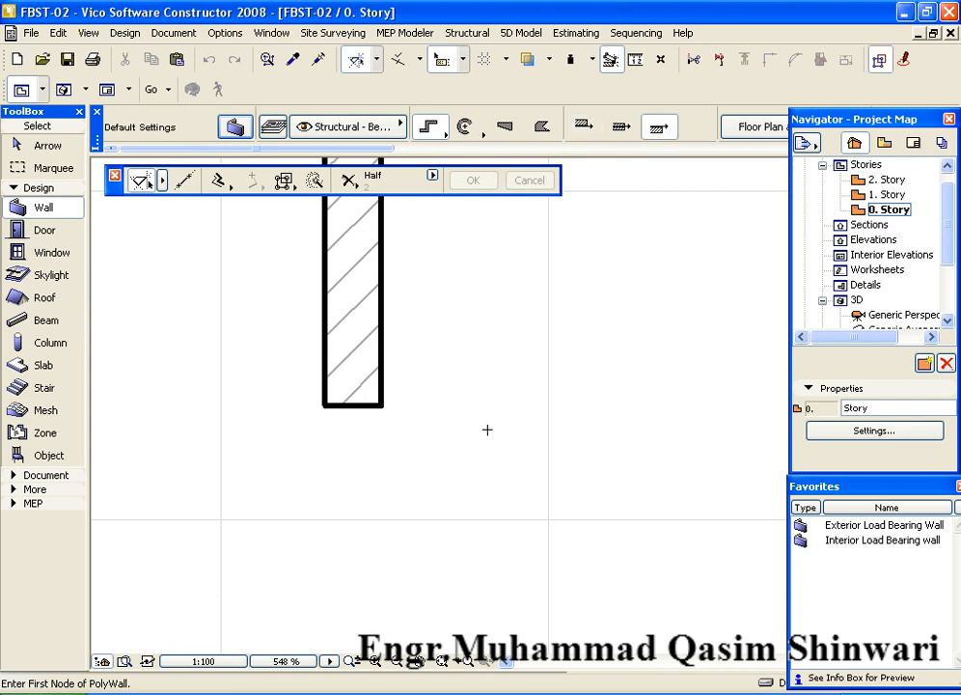
pyautogui.click(327, 406)
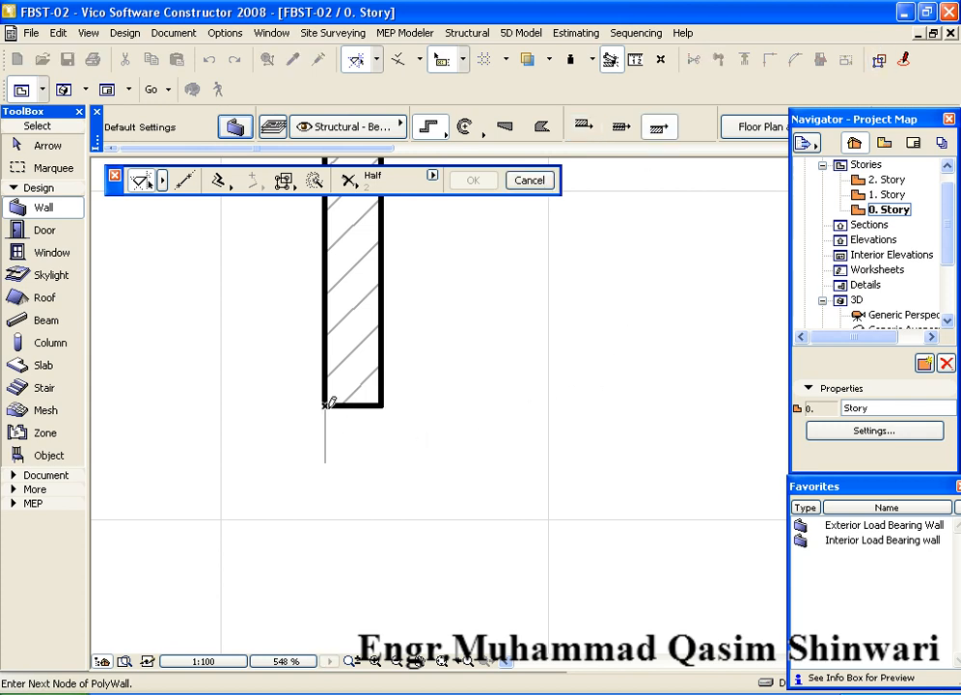
pyautogui.click(546, 404)
pyautogui.scroll(-2, 575, 398)
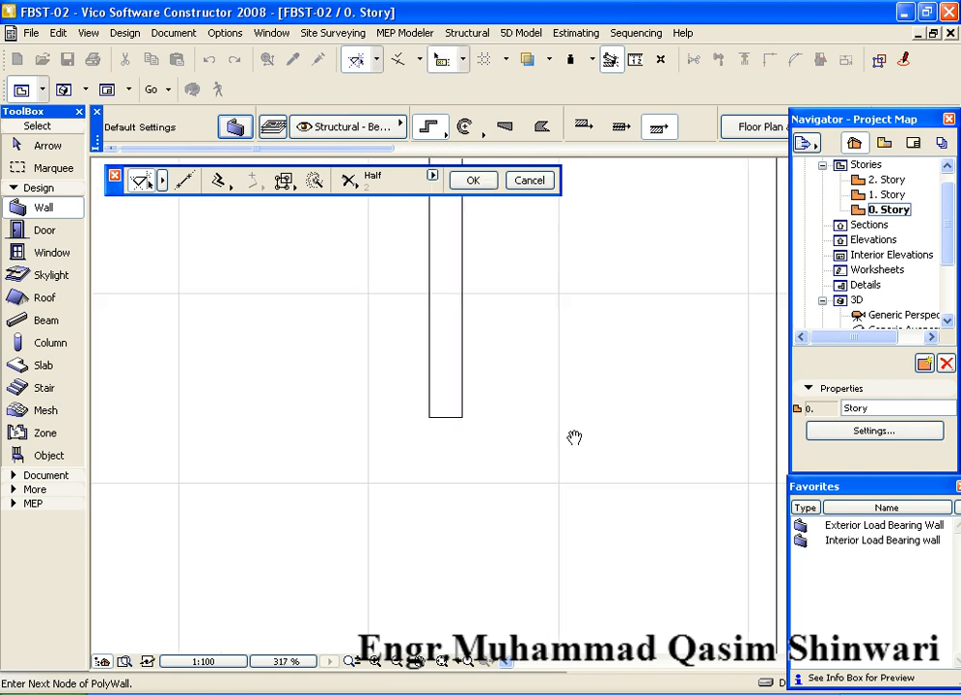
pyautogui.moveTo(573, 425); pyautogui.dragTo(545, 305, button='middle')
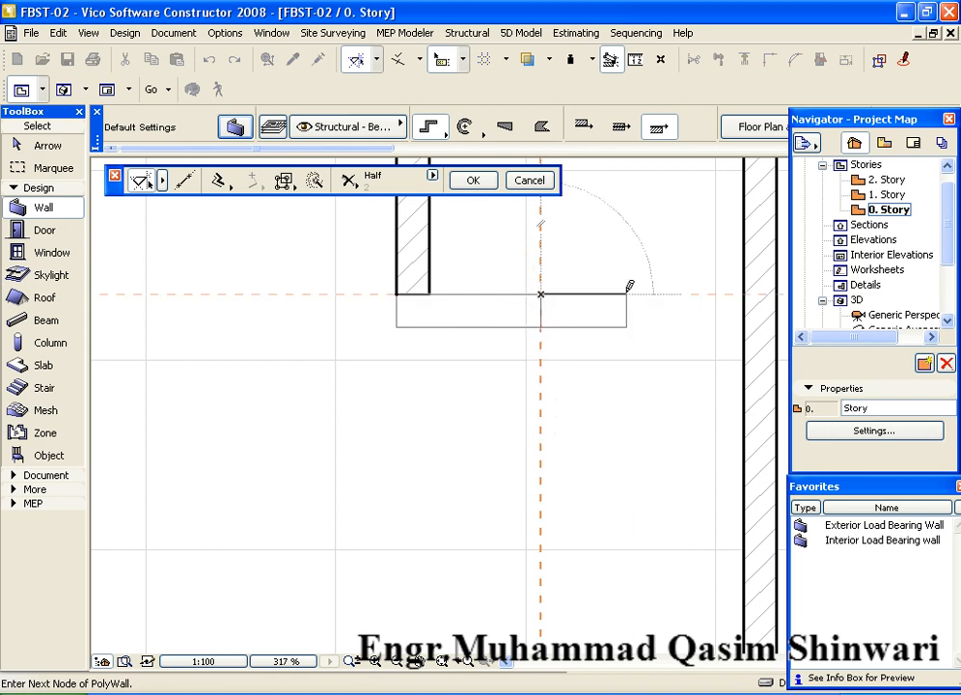
pyautogui.press('Escape')
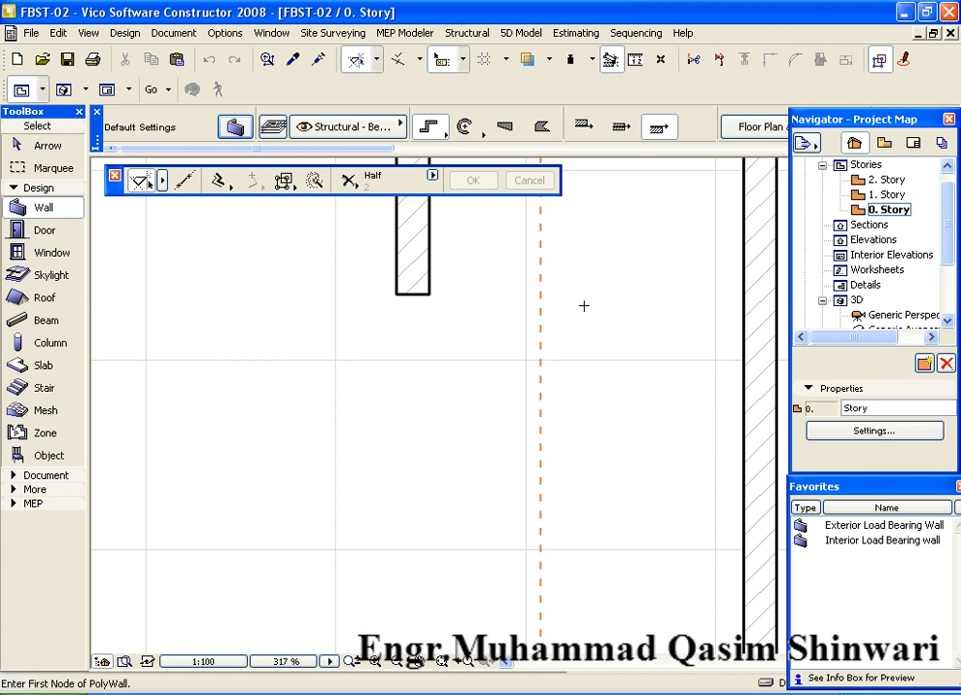
# Draw a short horizontal wall to the right from the interior wall's lower-left corner, with its body below the reference line.
pyautogui.click(397, 292)
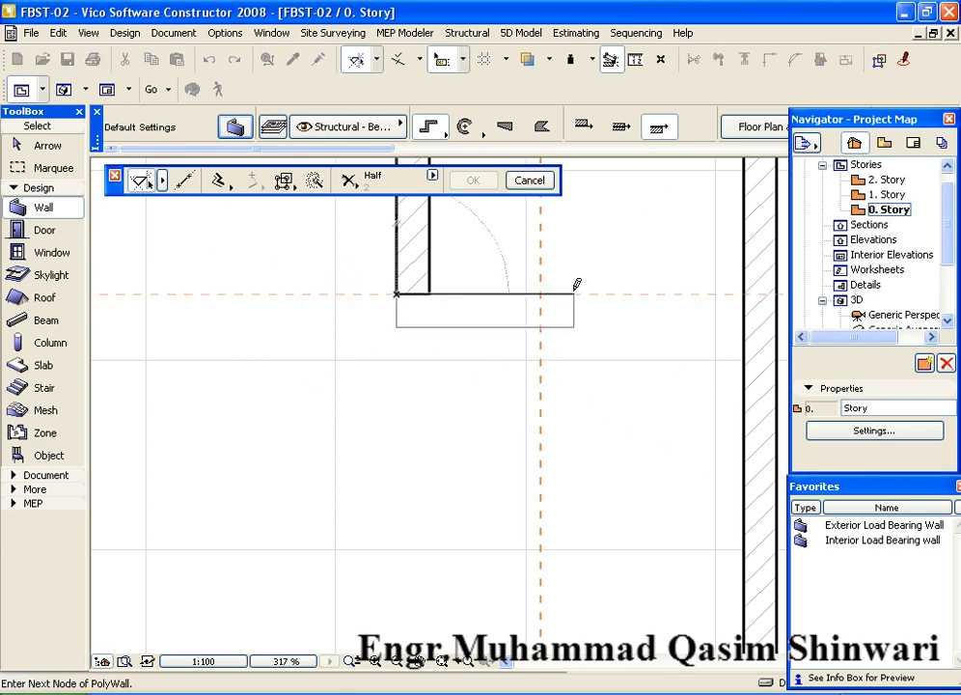
pyautogui.click(541, 286)
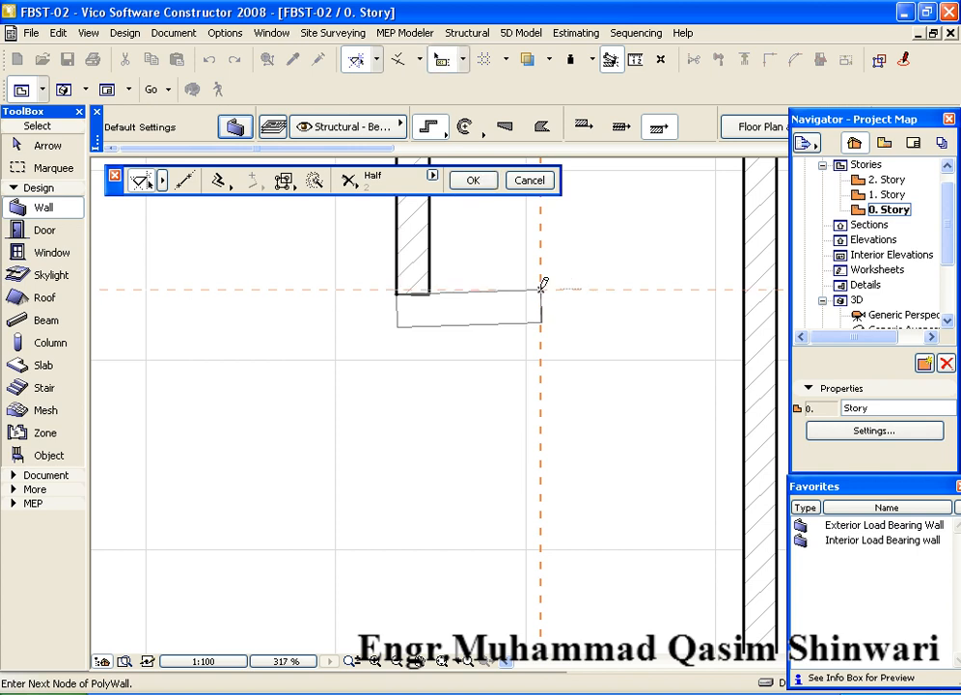
pyautogui.click(397, 294)
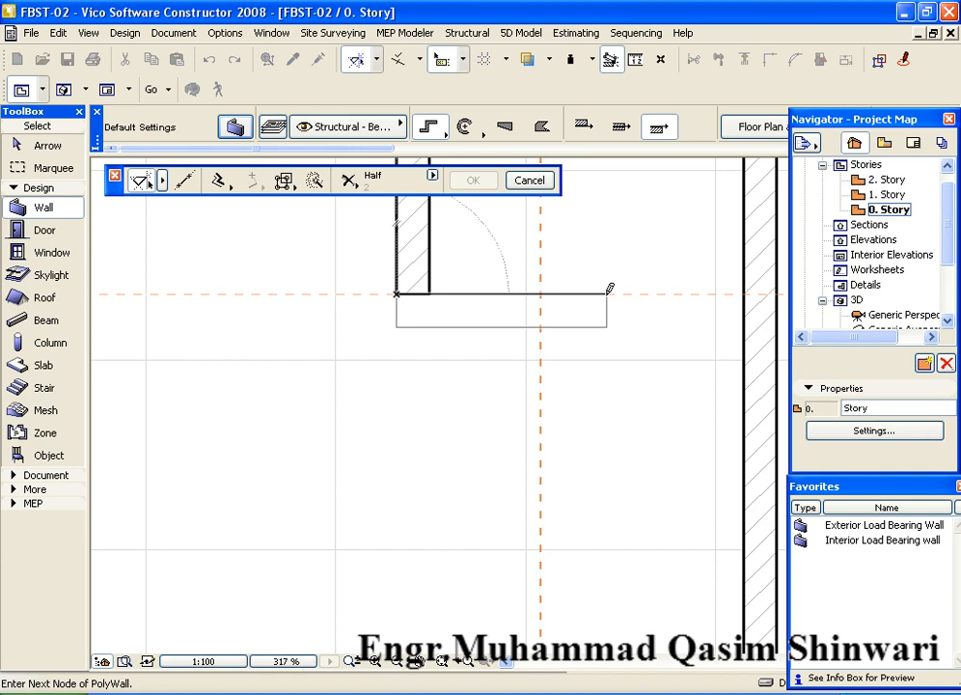
pyautogui.click(541, 294)
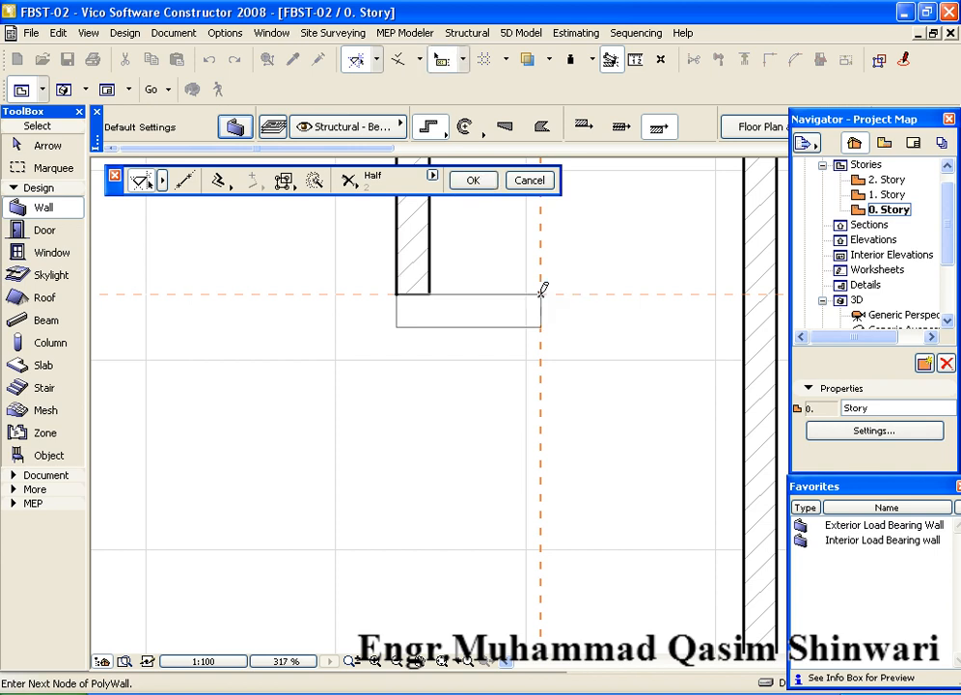
pyautogui.rightClick(542, 295)
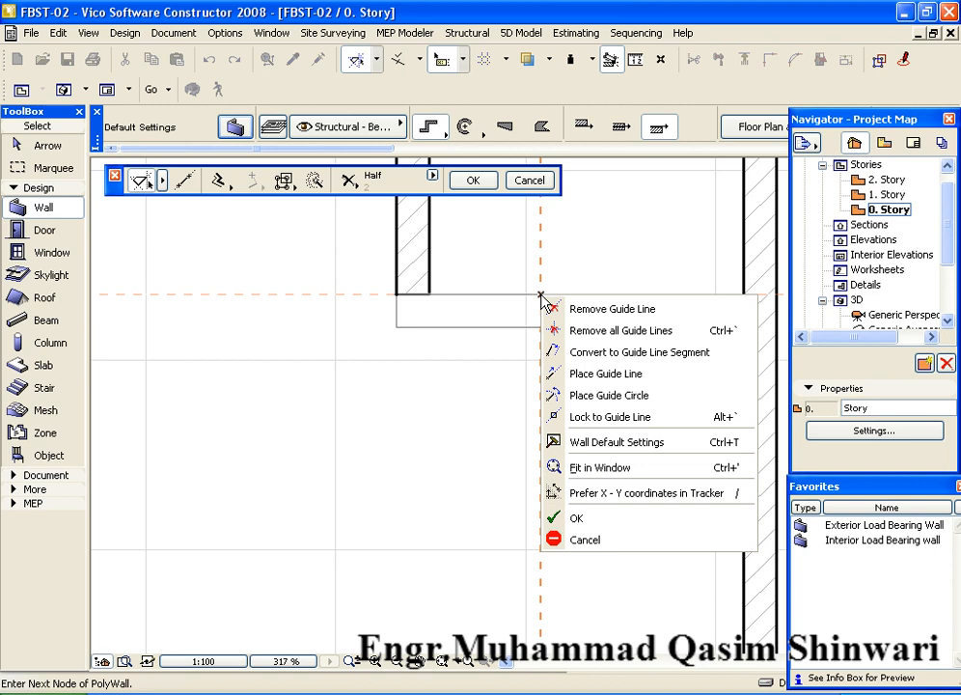
pyautogui.click(544, 519)
# With the body left of the reference line, draw a short wall down from the stub's upper-right end, continued by a long wall leftward.
pyautogui.click(583, 127)
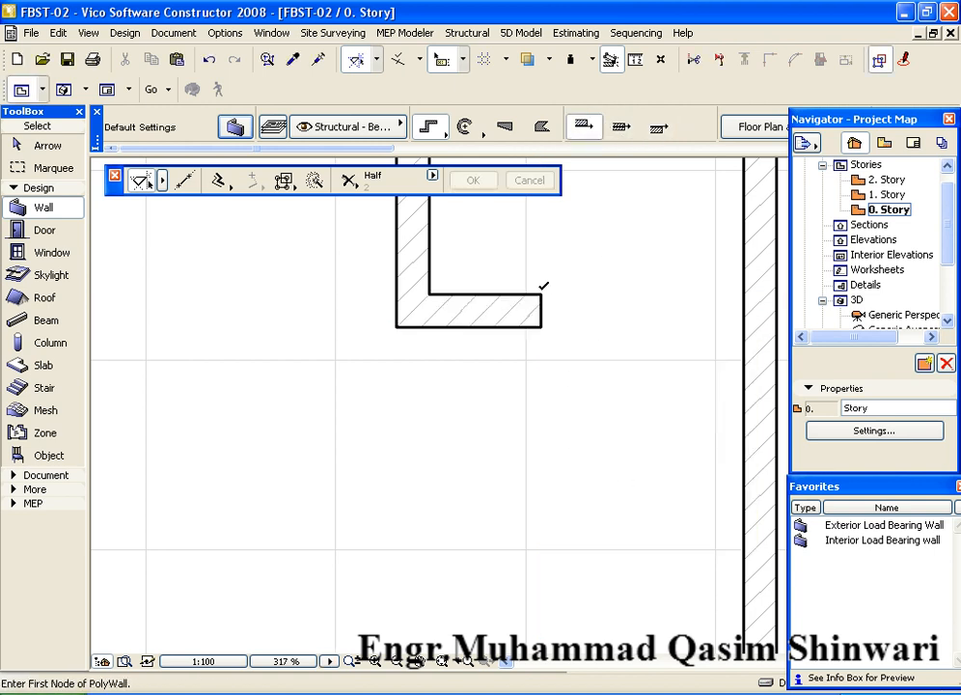
pyautogui.click(541, 294)
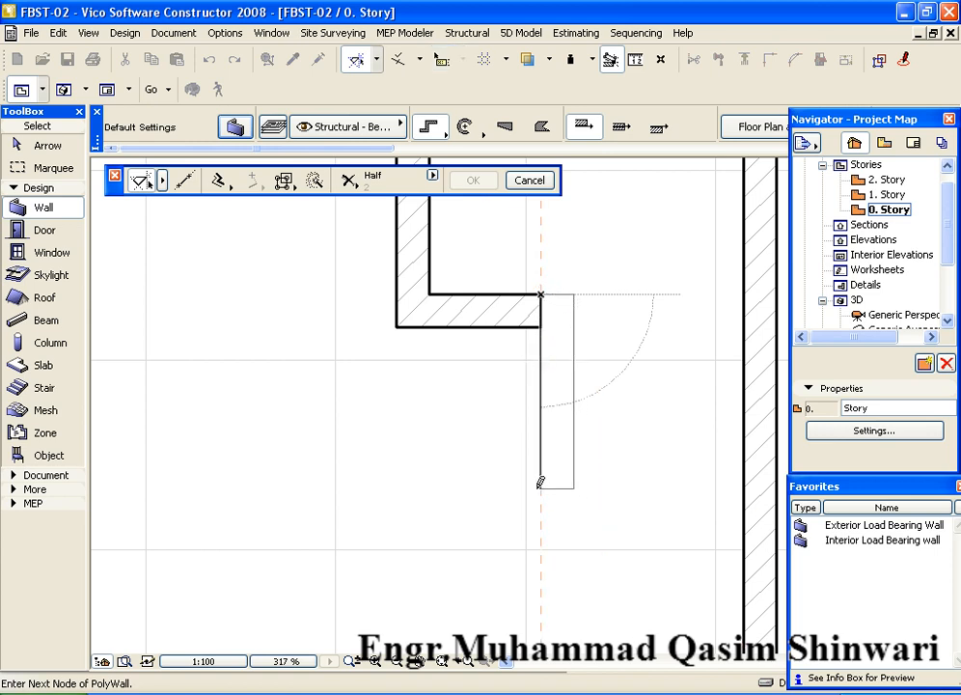
pyautogui.click(541, 439)
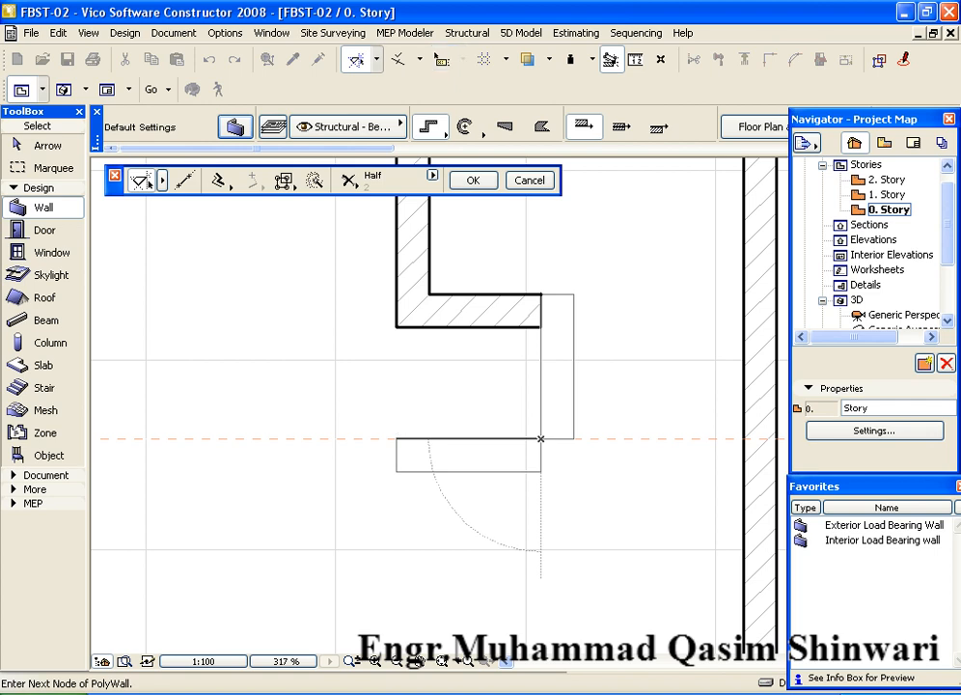
pyautogui.click(396, 439)
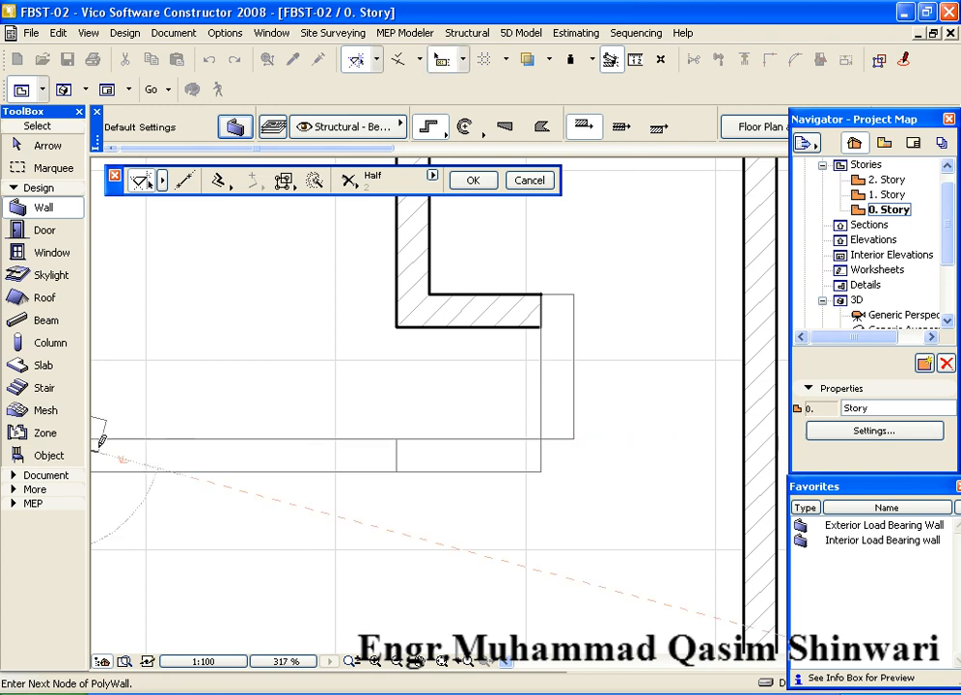
pyautogui.rightClick(99, 444)
pyautogui.click(185, 611)
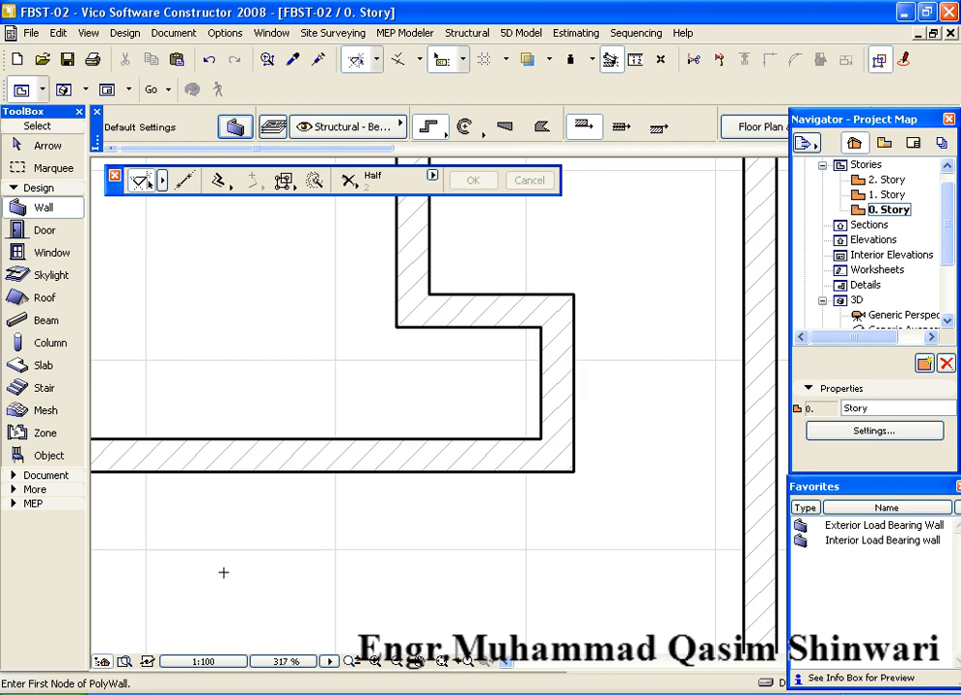
pyautogui.scroll(-4, 321, 490)
pyautogui.moveTo(321, 489)
pyautogui.mouseDown(button='middle')
pyautogui.moveTo(356, 500)
pyautogui.moveTo(315, 480)
pyautogui.mouseUp(button='middle')
pyautogui.scroll(-1, 290, 446)
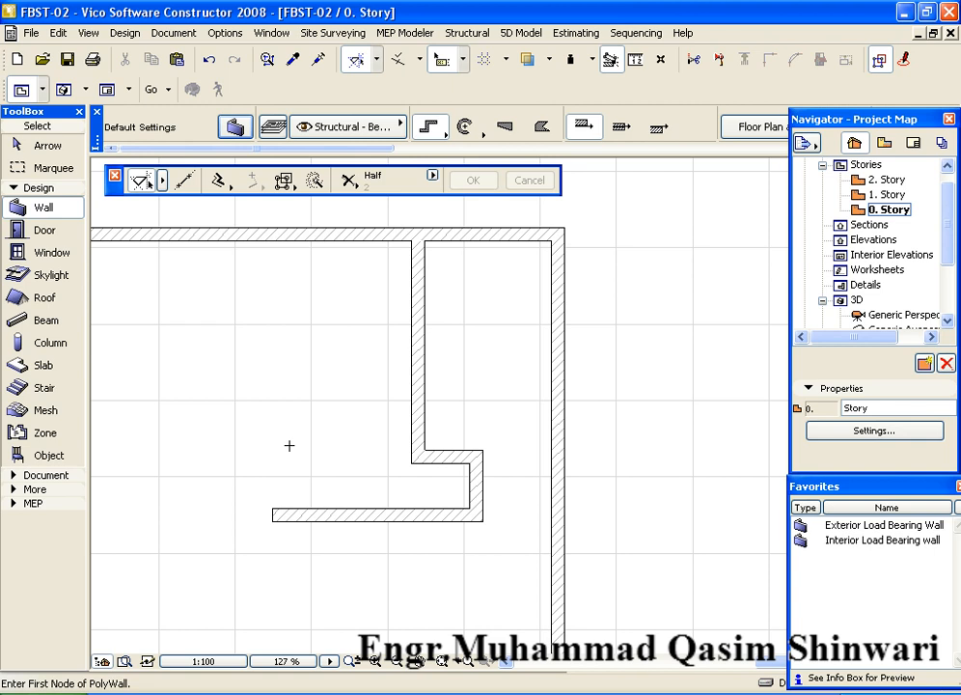
# Continue the lower horizontal interior wall leftward from its left end, keeping it in line with the existing wall.
pyautogui.click(272, 507)
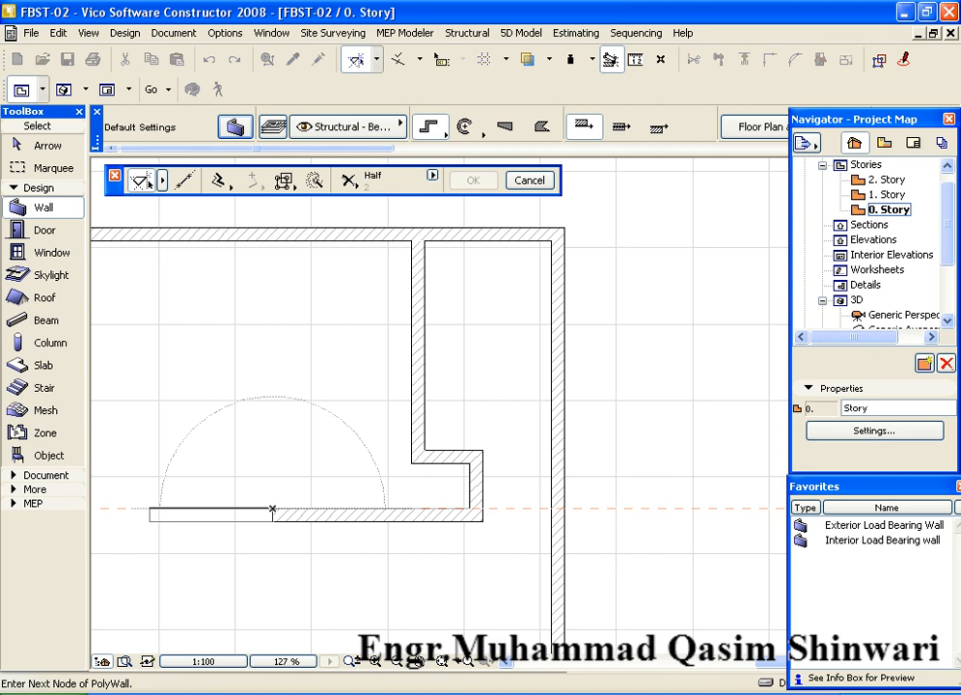
pyautogui.click(273, 509)
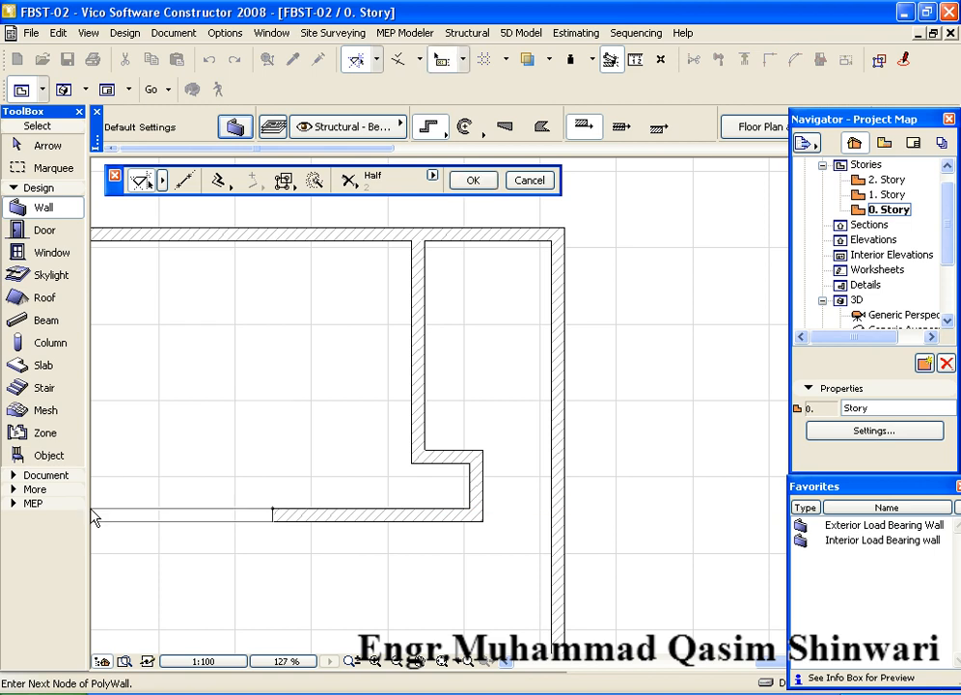
pyautogui.rightClick(135, 510)
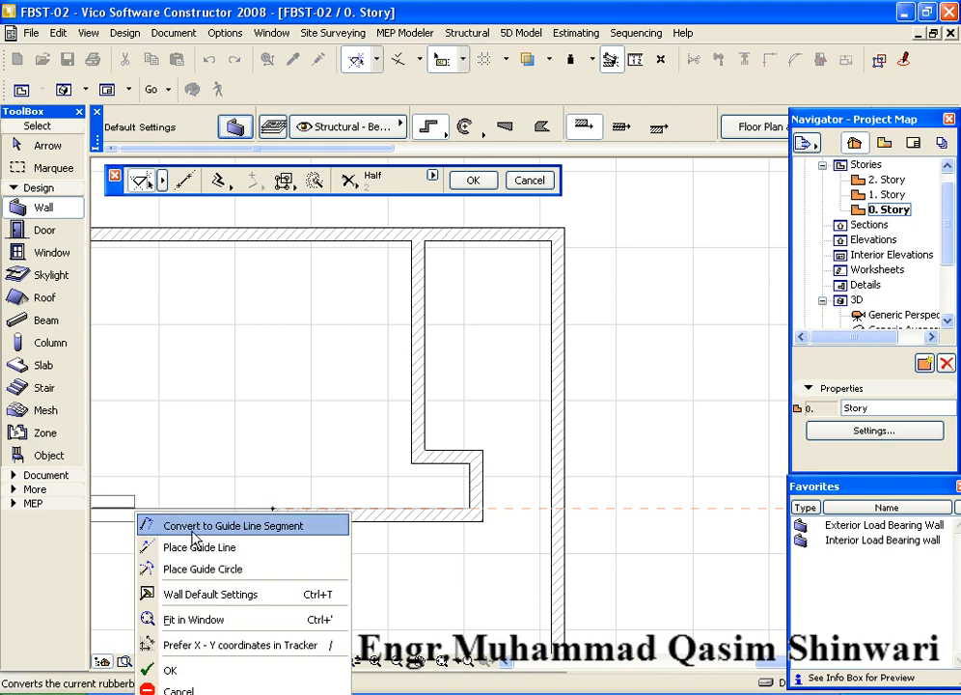
pyautogui.click(205, 672)
pyautogui.scroll(-5, 302, 429)
pyautogui.moveTo(328, 417); pyautogui.dragTo(508, 393, button='middle')
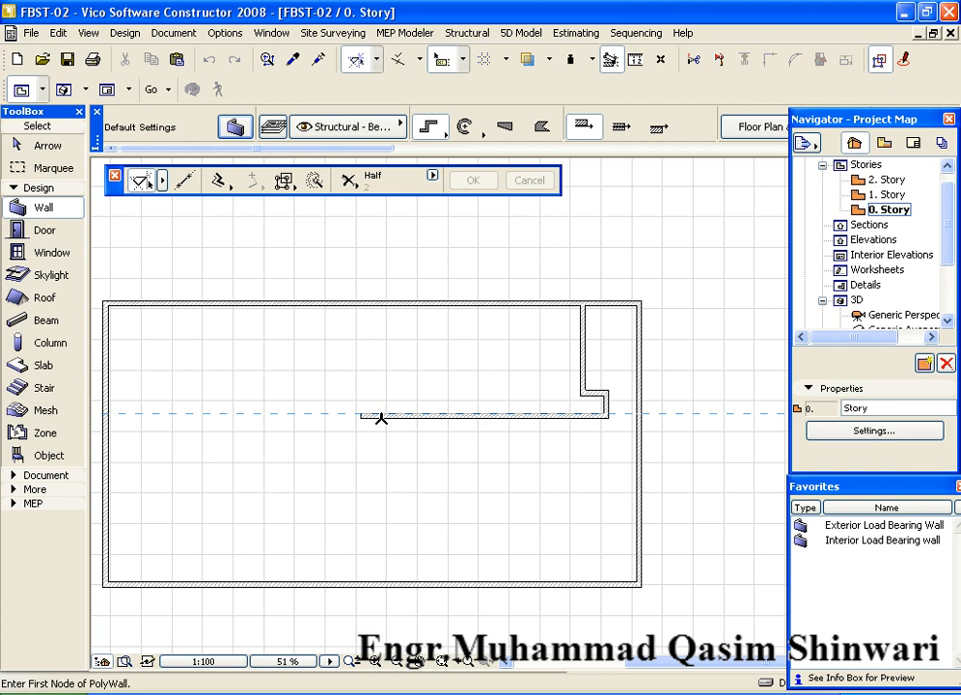
# With the Interior Load Bearing wall favorite, draw a vertical wall along the stepped wall's left face, from the upper exterior wall's inner face to the long horizontal wall.
pyautogui.doubleClick(882, 539)
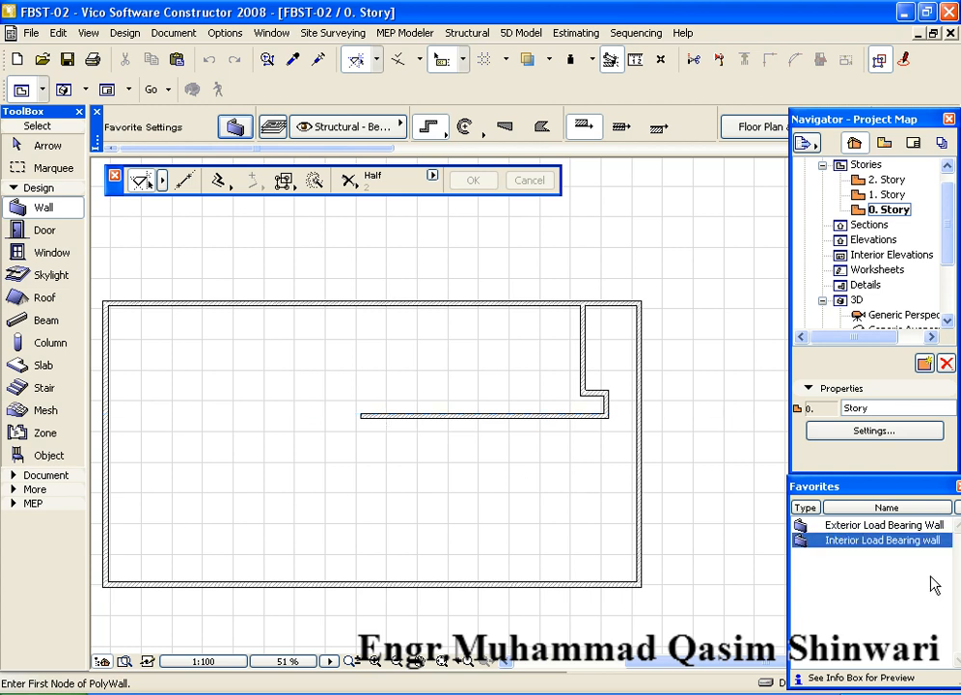
pyautogui.moveTo(673, 460); pyautogui.dragTo(594, 447, button='middle')
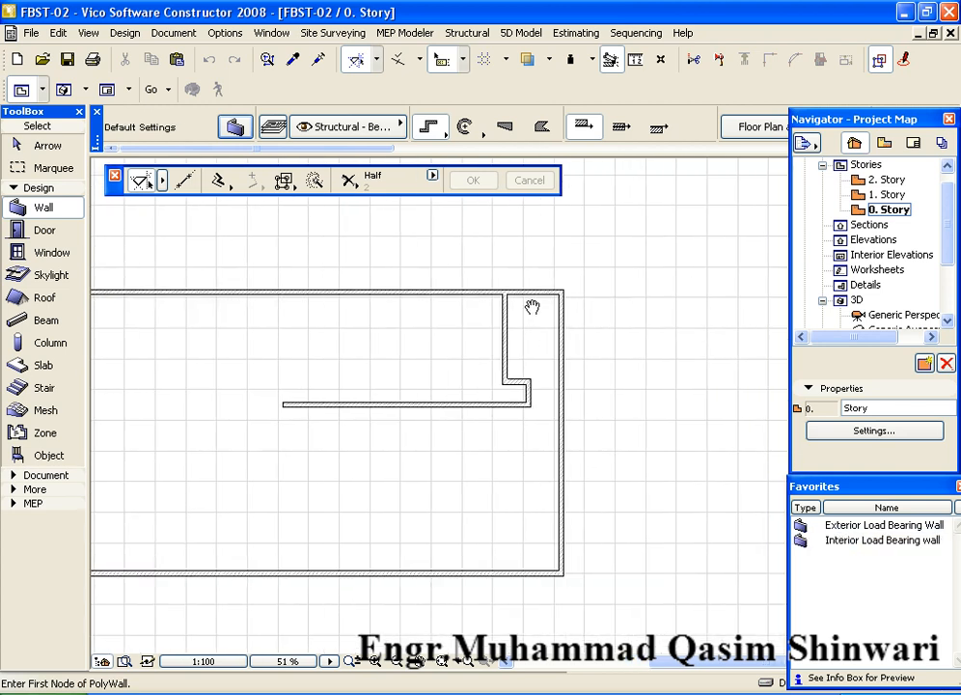
pyautogui.moveTo(528, 303); pyautogui.dragTo(467, 297, button='middle')
pyautogui.scroll(5, 466, 297)
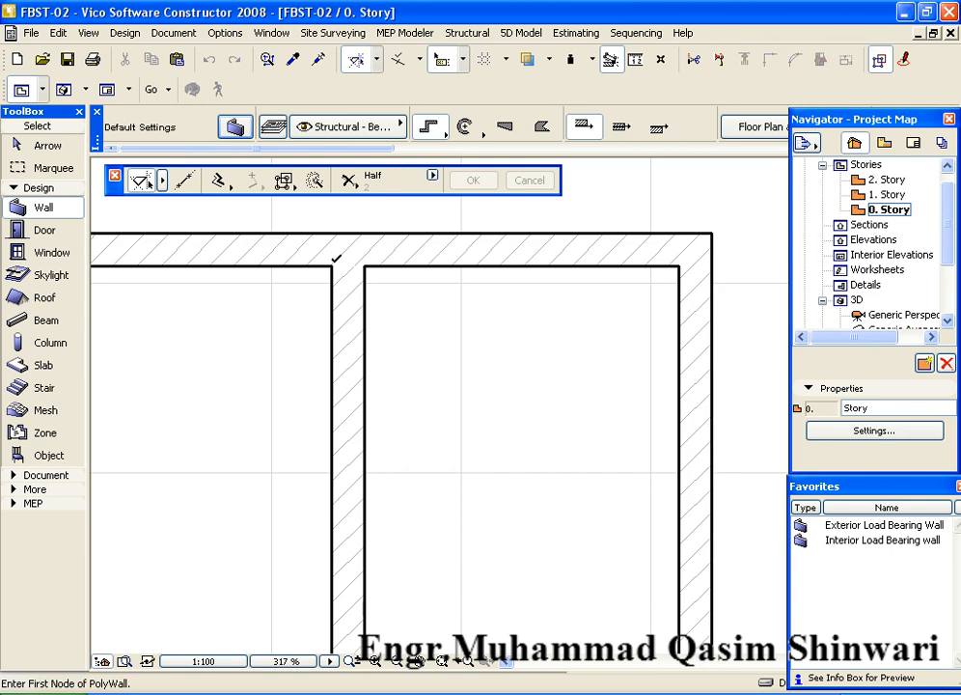
pyautogui.click(333, 264)
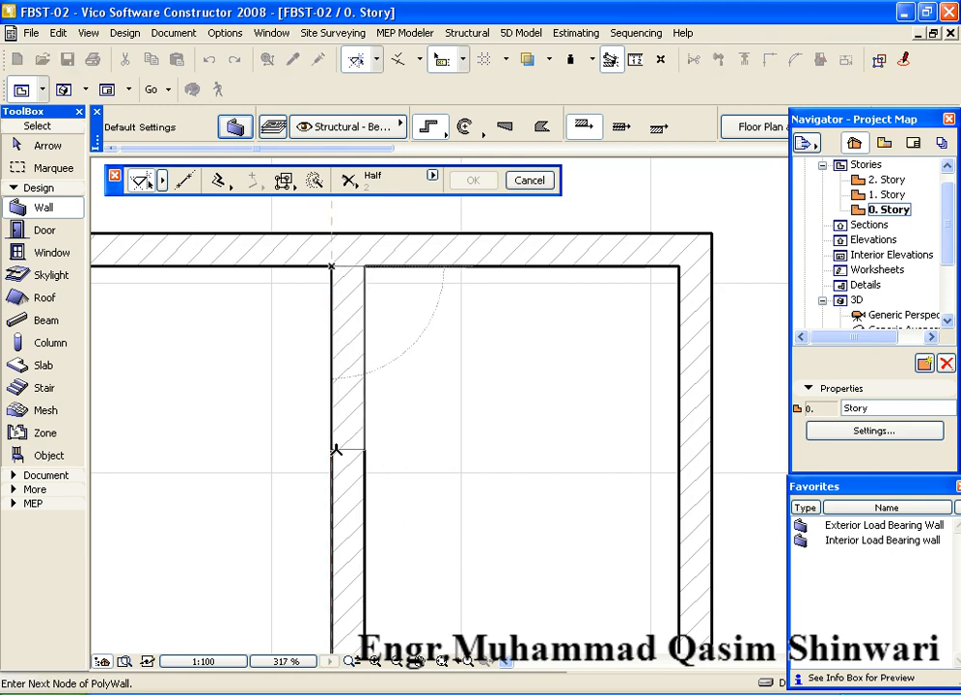
pyautogui.scroll(-1, 333, 454)
pyautogui.moveTo(333, 433); pyautogui.dragTo(325, 312, button='middle')
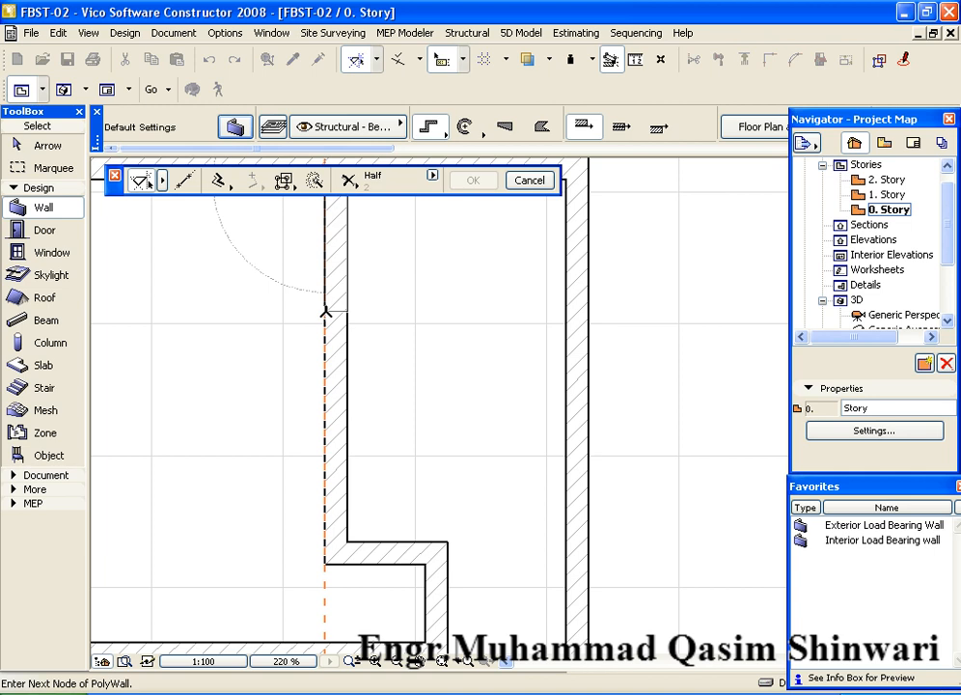
pyautogui.scroll(-1, 311, 430)
pyautogui.moveTo(311, 430); pyautogui.dragTo(314, 286, button='middle')
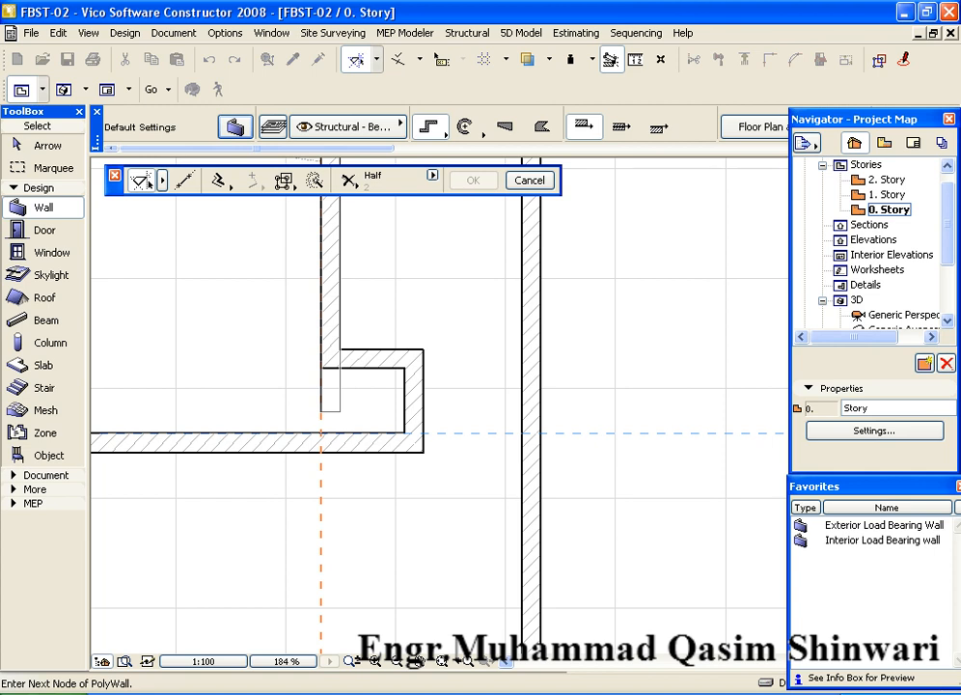
pyautogui.click(321, 433)
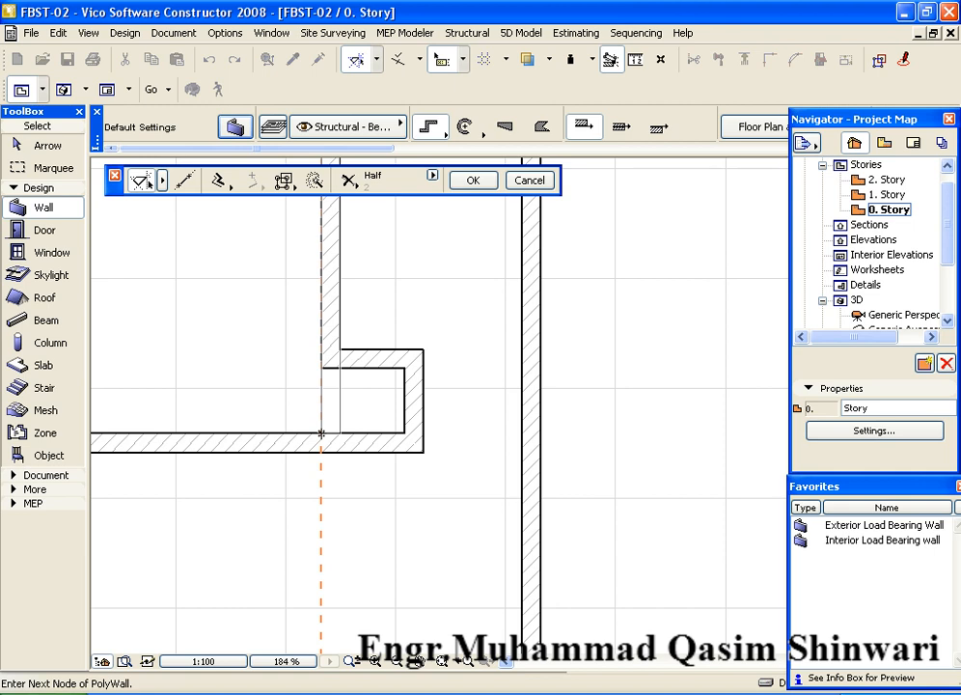
pyautogui.rightClick(322, 436)
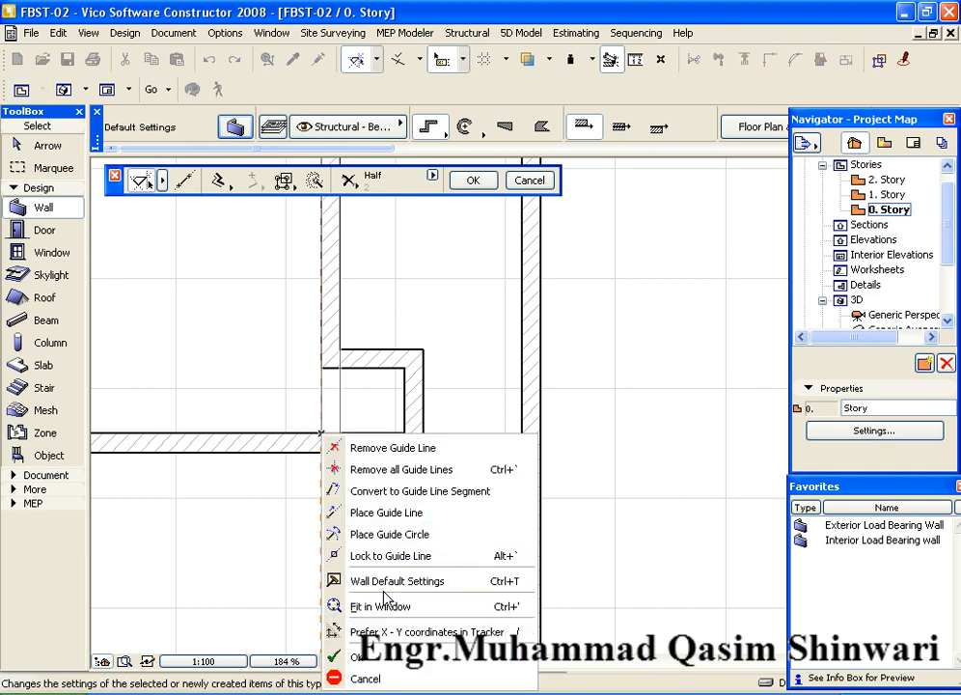
pyautogui.click(359, 657)
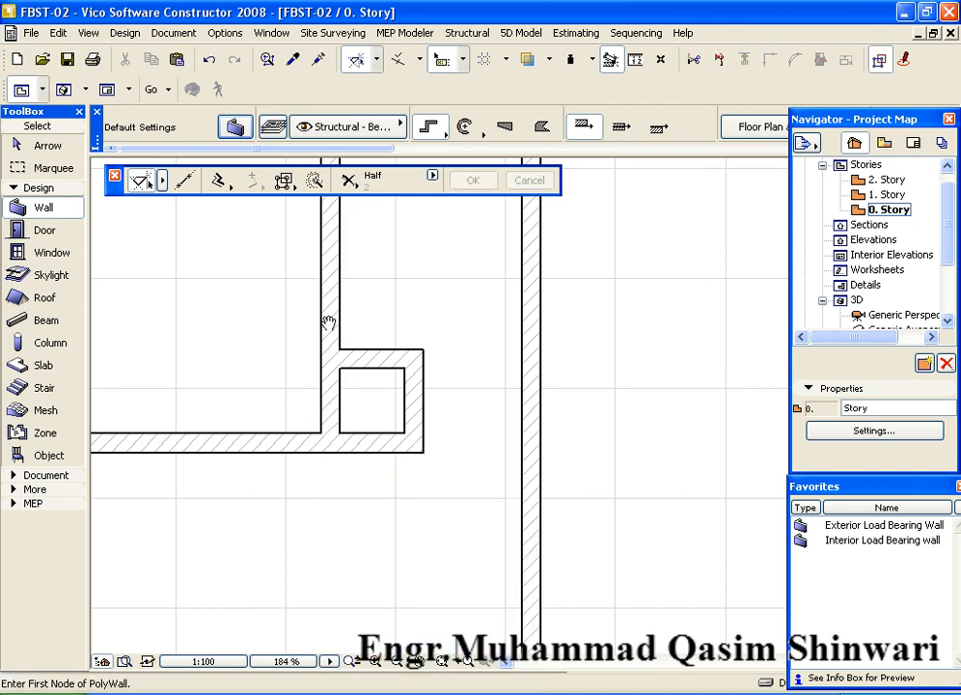
# Move the newly drawn vertical wall horizontally to the left of the stepped interior wall, between the upper exterior wall and the horizontal interior wall.
pyautogui.moveTo(328, 324); pyautogui.dragTo(330, 403, button='middle')
pyautogui.scroll(-1, 331, 403)
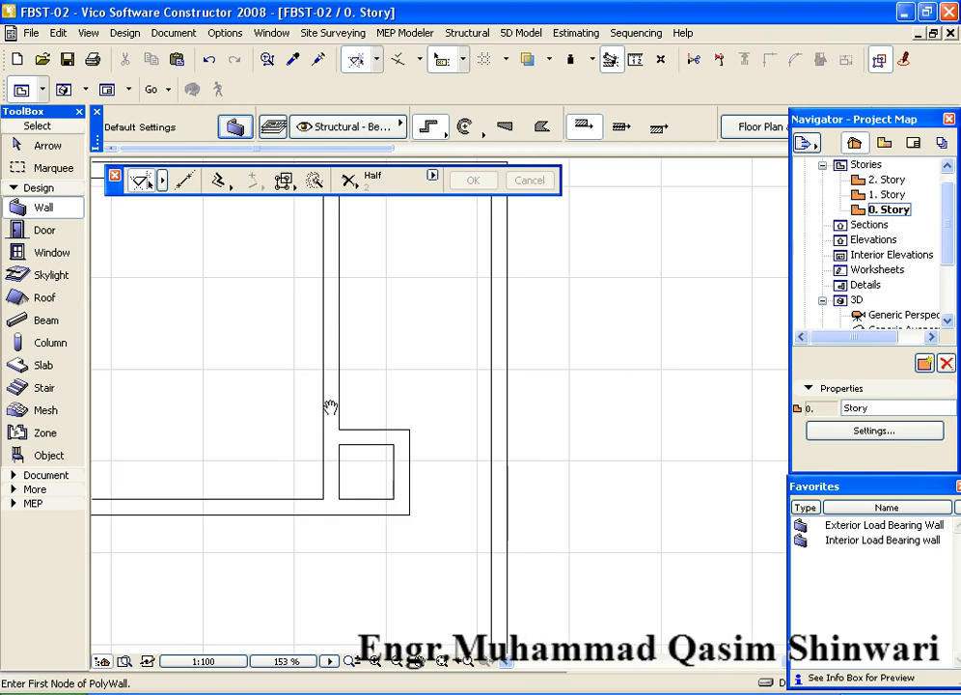
pyautogui.keyDown('shift'); pyautogui.click(347, 342); pyautogui.keyUp('shift')
pyautogui.press('Delete')
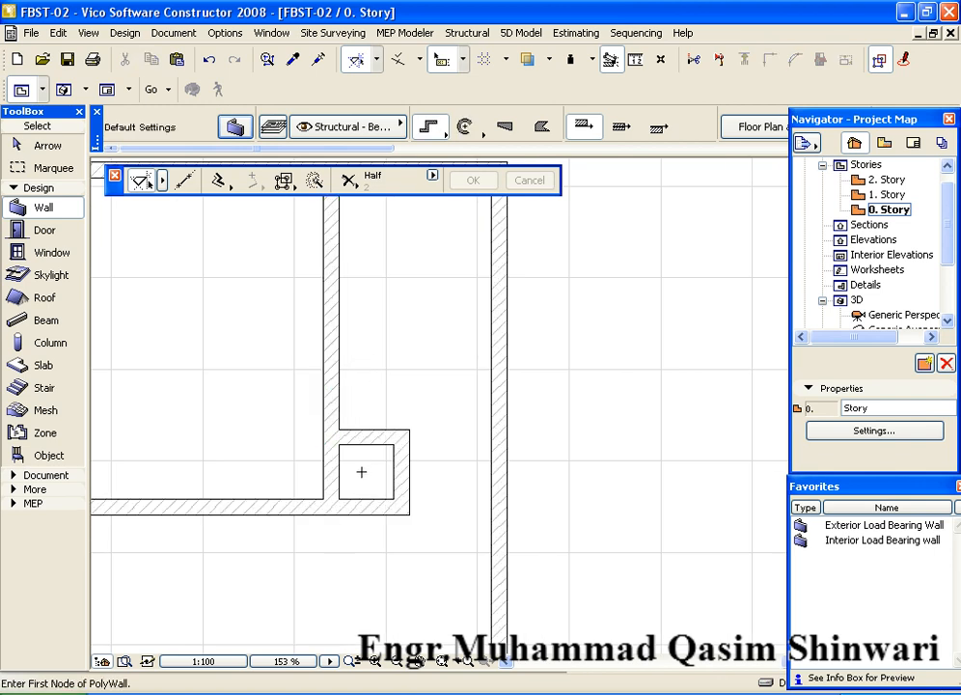
pyautogui.keyDown('shift'); pyautogui.click(342, 477); pyautogui.keyUp('shift')
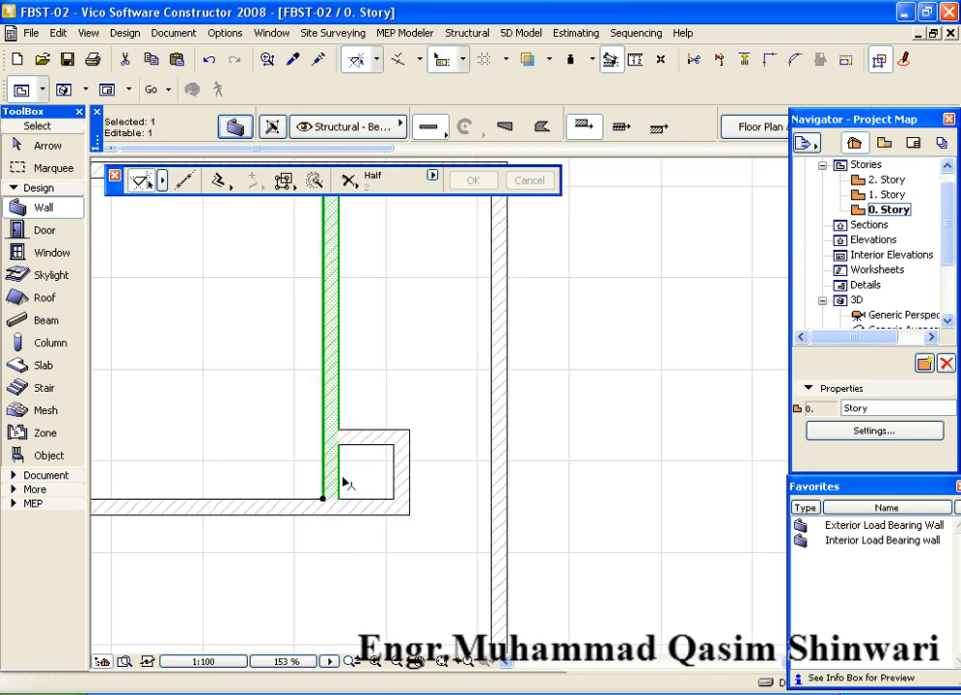
pyautogui.rightClick(373, 293)
pyautogui.moveTo(496, 443)
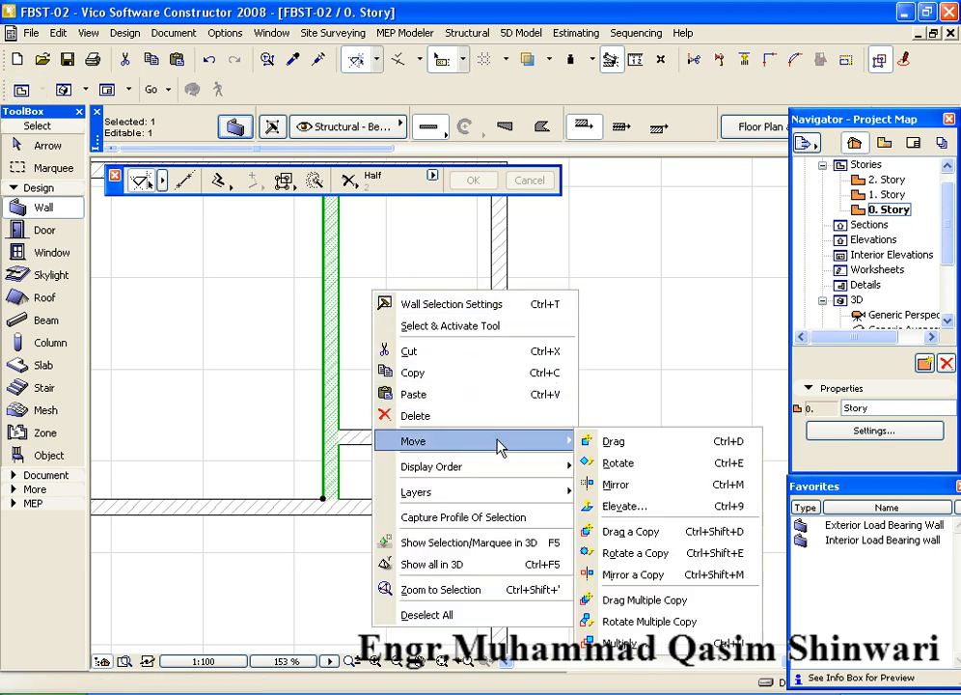
pyautogui.click(635, 442)
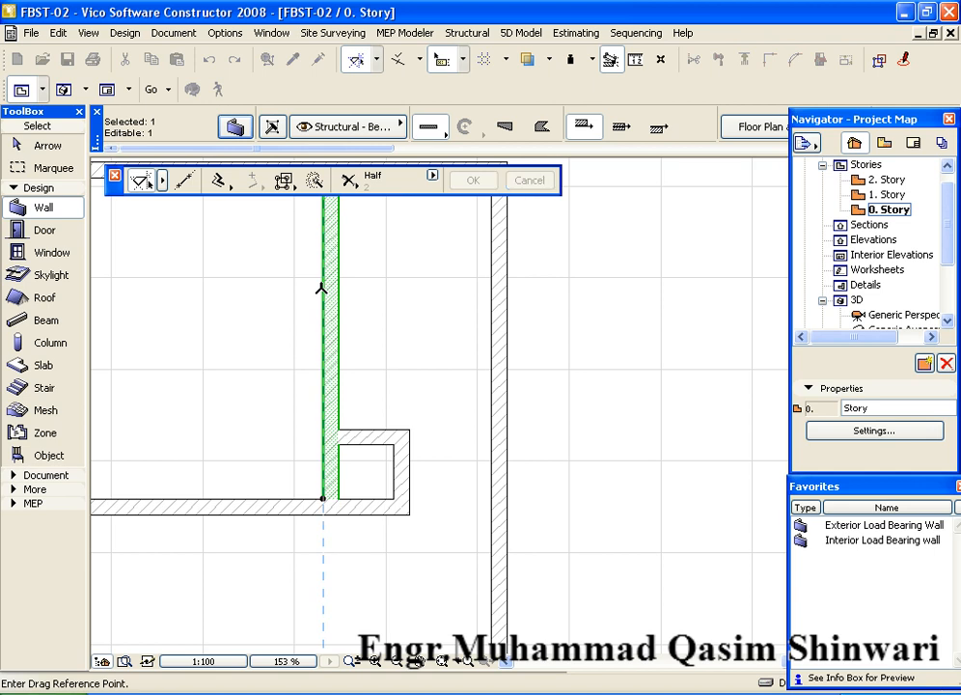
pyautogui.click(322, 287)
pyautogui.scroll(-1, 166, 296)
pyautogui.moveTo(165, 295); pyautogui.dragTo(331, 325, button='middle')
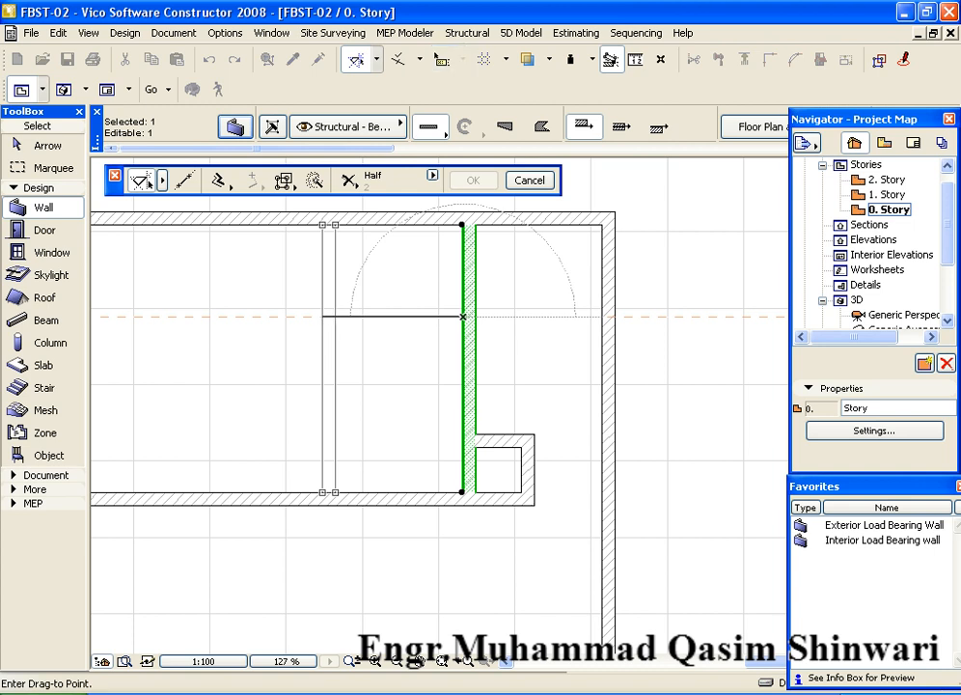
pyautogui.click(322, 317)
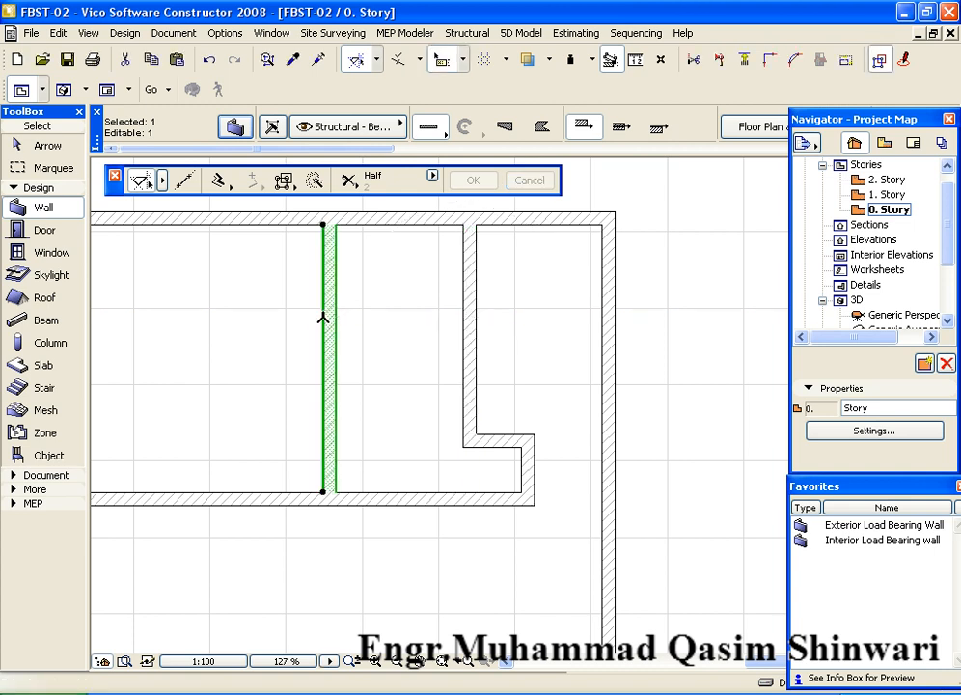
pyautogui.press('Escape')
pyautogui.moveTo(332, 364); pyautogui.dragTo(407, 385, button='middle')
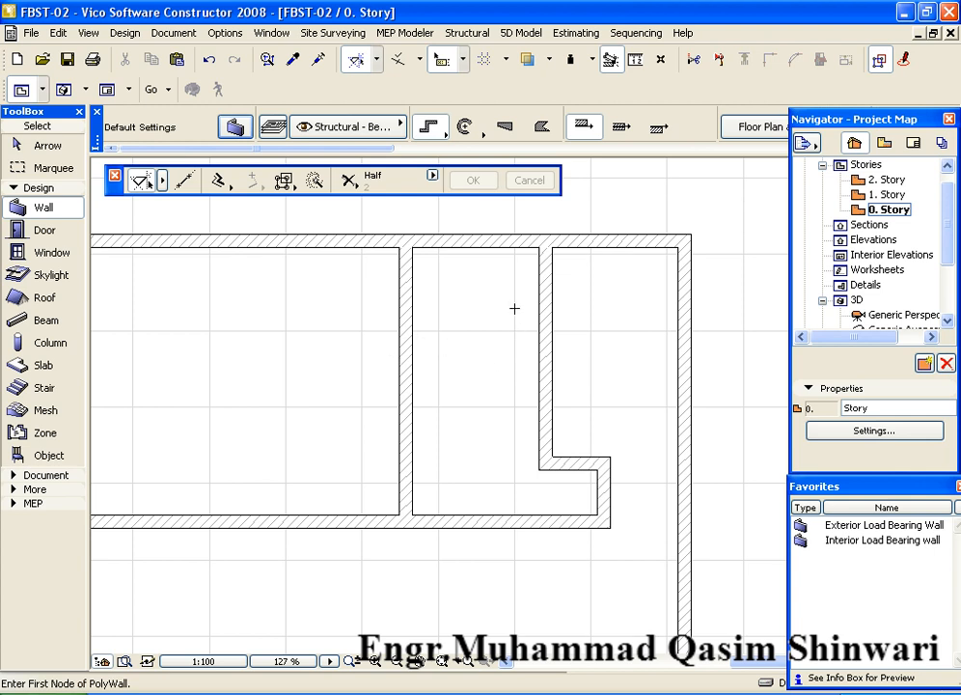
pyautogui.click(418, 360)
pyautogui.rightClick(219, 272)
pyautogui.click(258, 348)
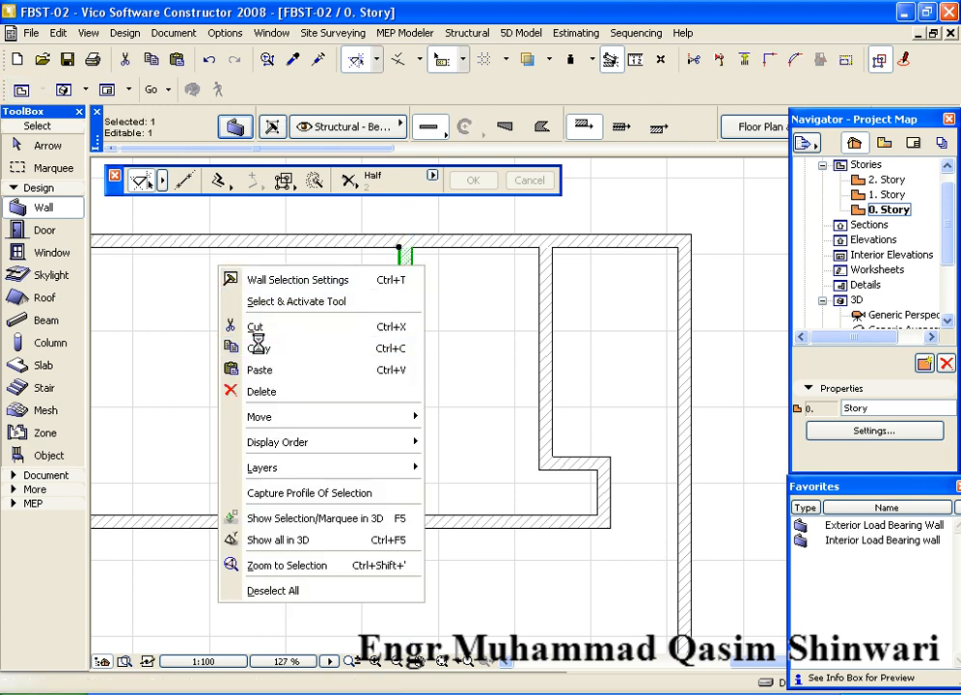
pyautogui.press('Escape')
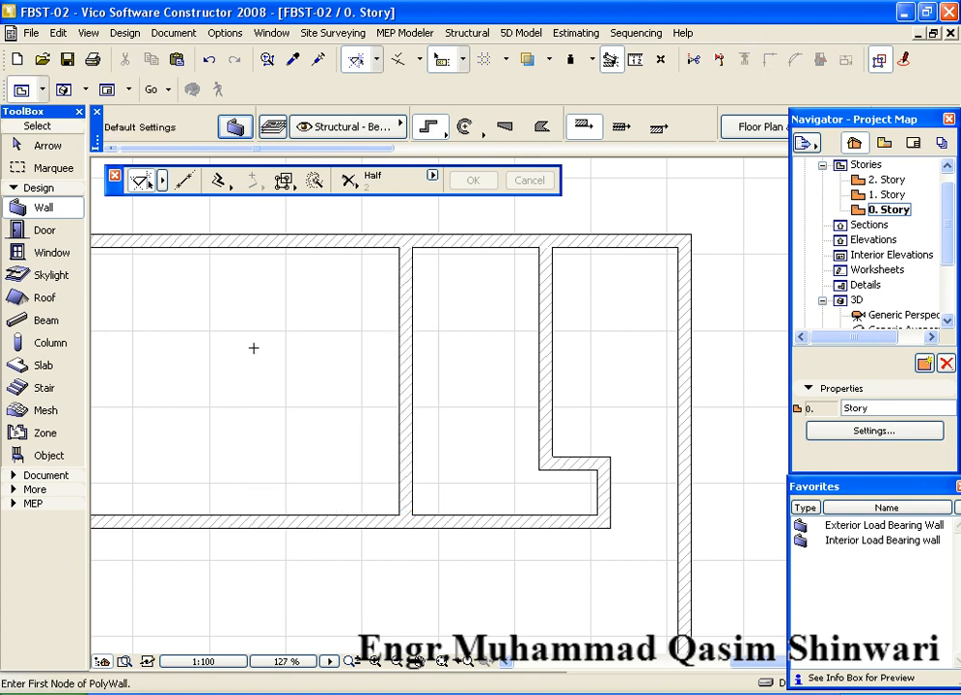
# Drag a copy of the moved vertical wall to the right, midway between it and the stepped interior wall.
pyautogui.click(403, 357)
pyautogui.rightClick(198, 331)
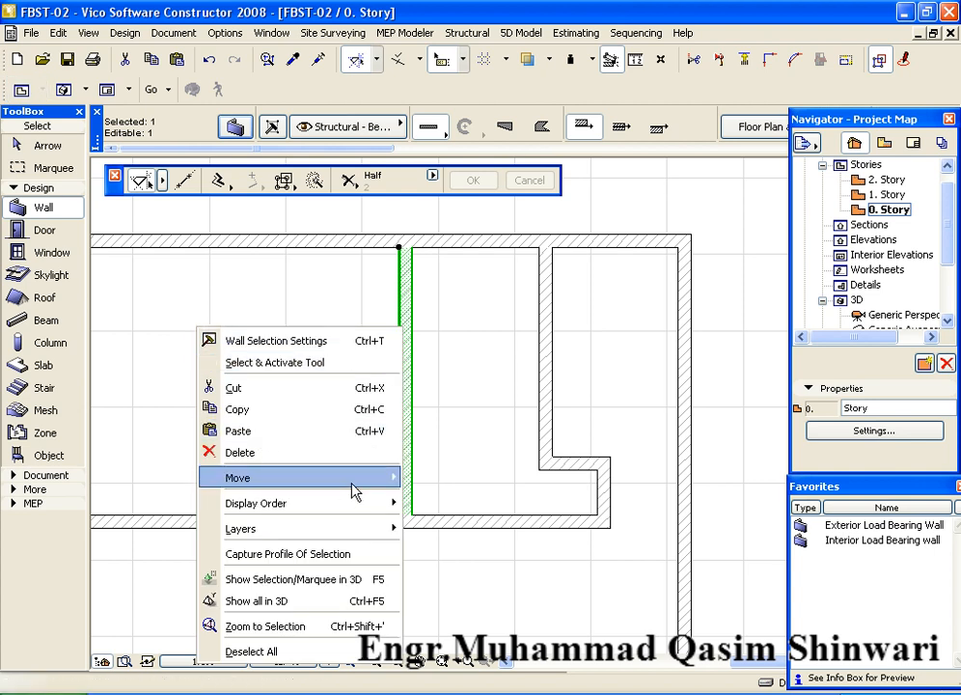
pyautogui.moveTo(400, 514)
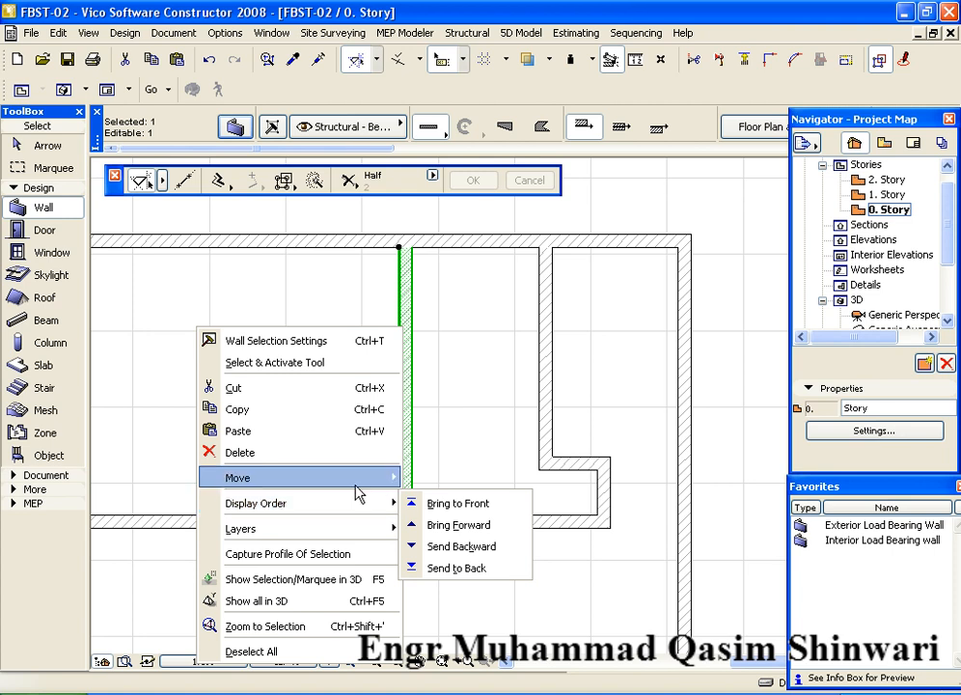
pyautogui.moveTo(359, 485)
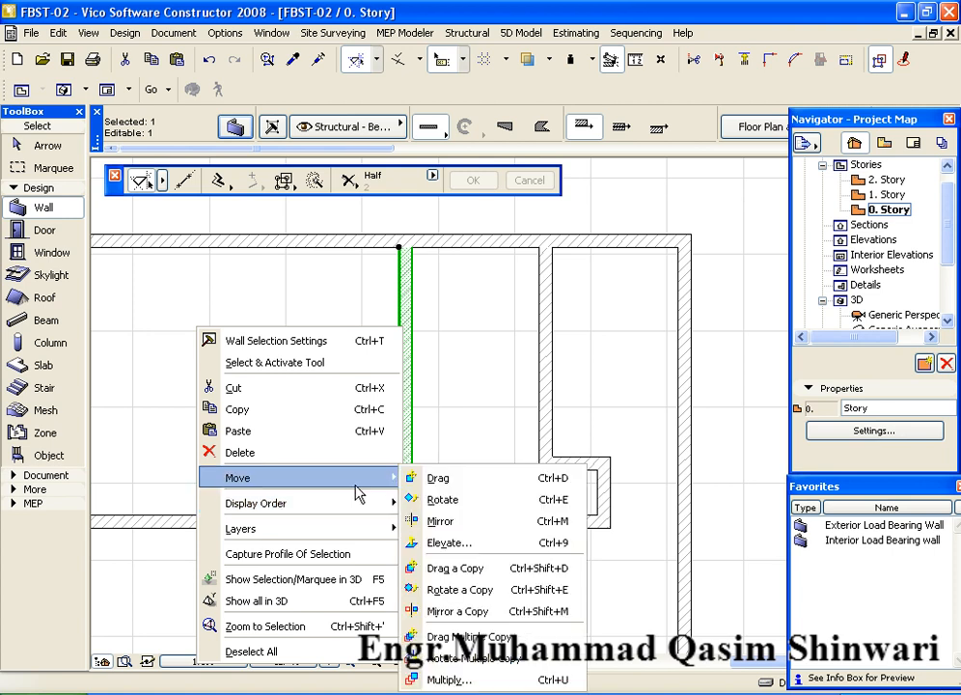
pyautogui.click(456, 570)
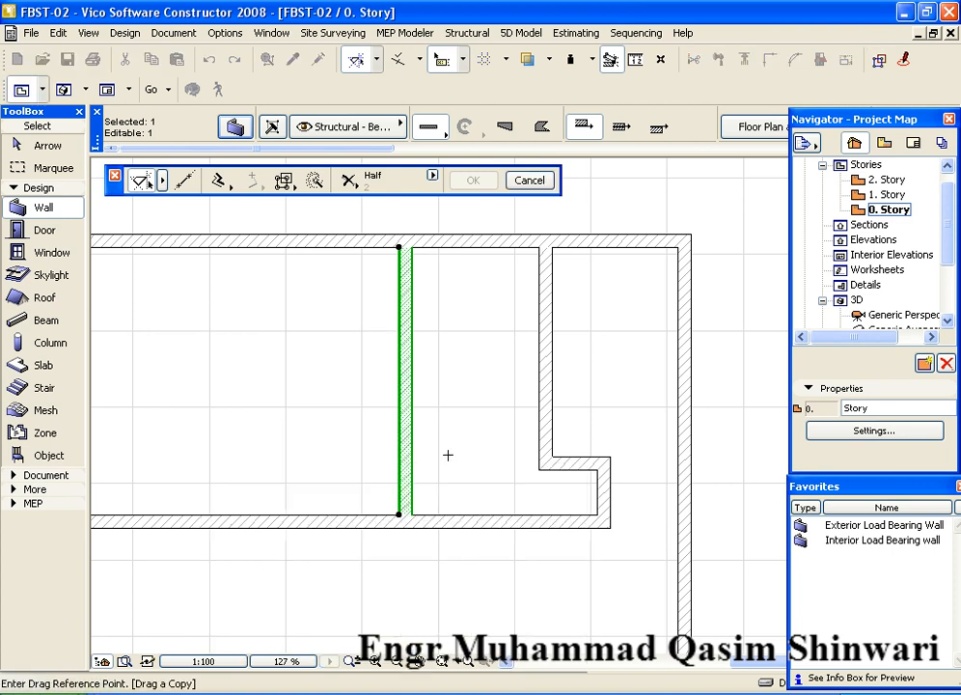
pyautogui.click(412, 360)
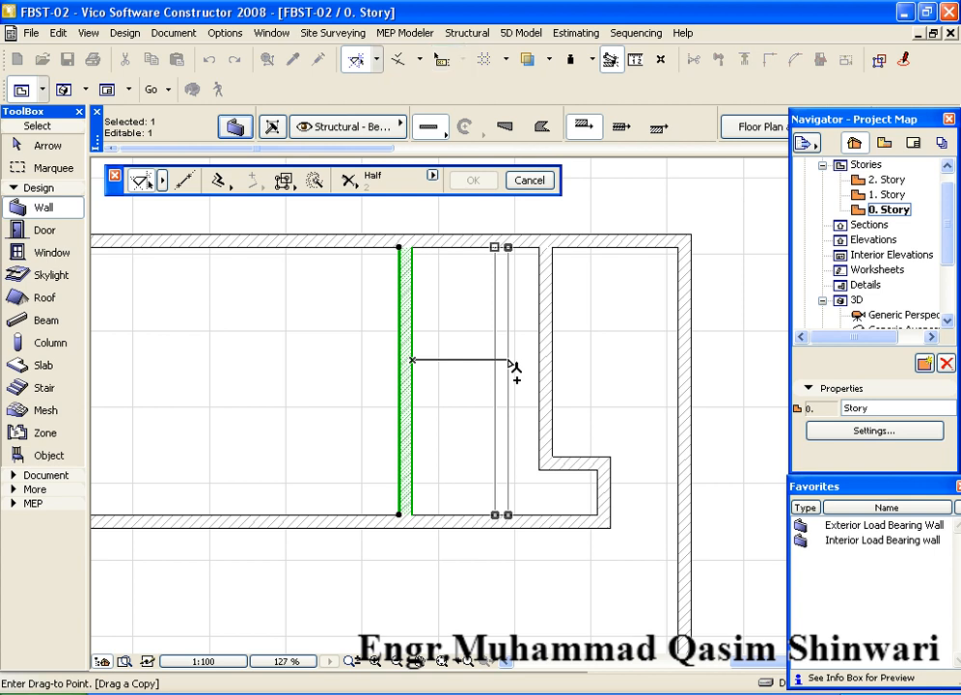
pyautogui.click(482, 362)
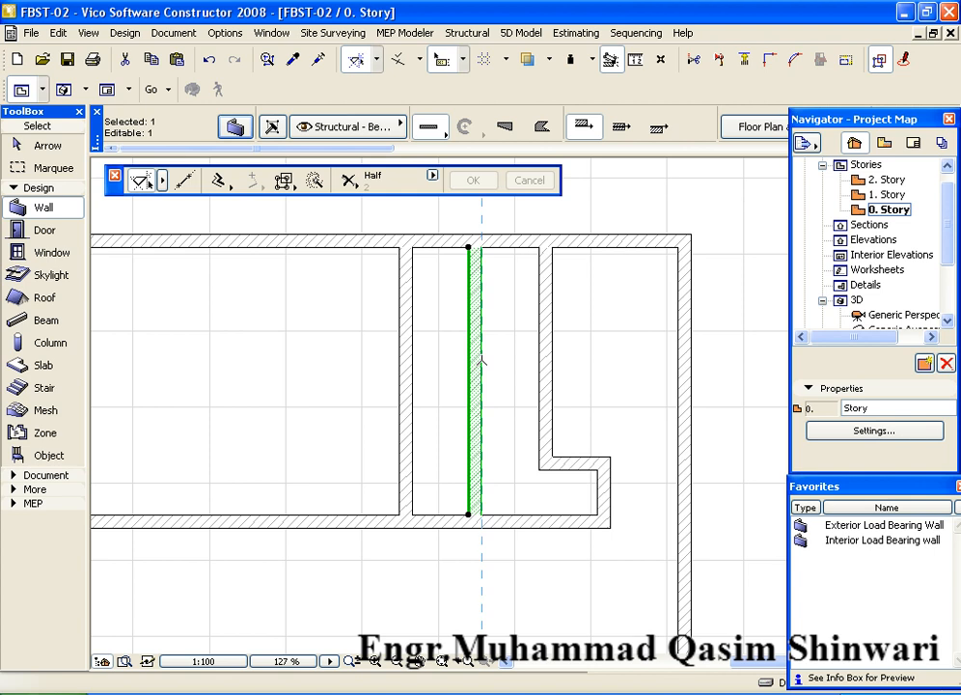
pyautogui.press('Escape')
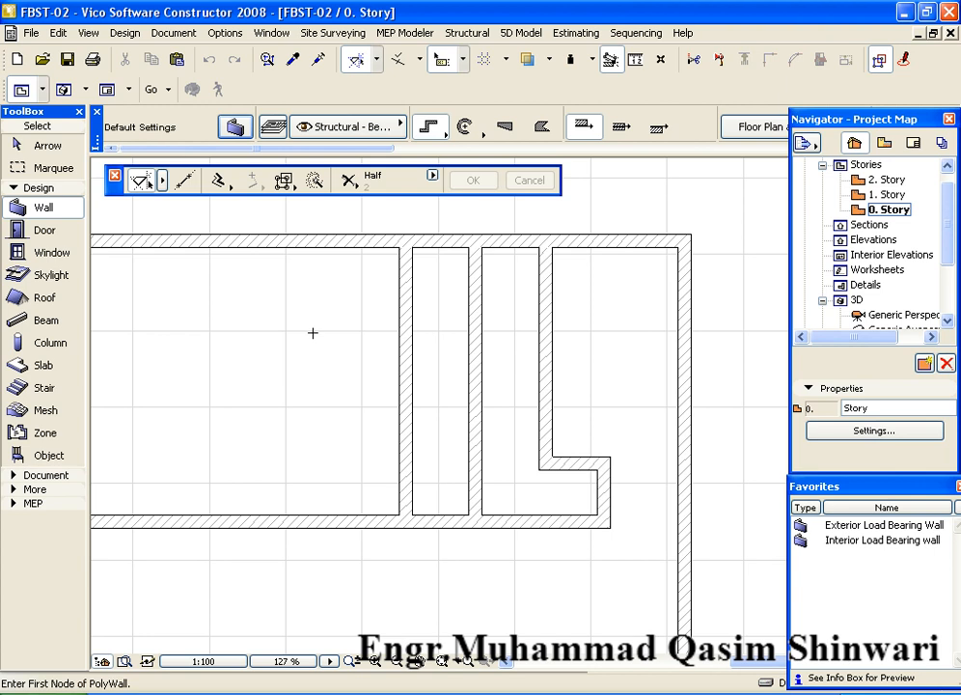
# Drag a copy of the leftmost vertical interior wall horizontally to the left, at roughly twice the spacing between the two existing partitions.
pyautogui.moveTo(348, 347); pyautogui.dragTo(442, 344, button='middle')
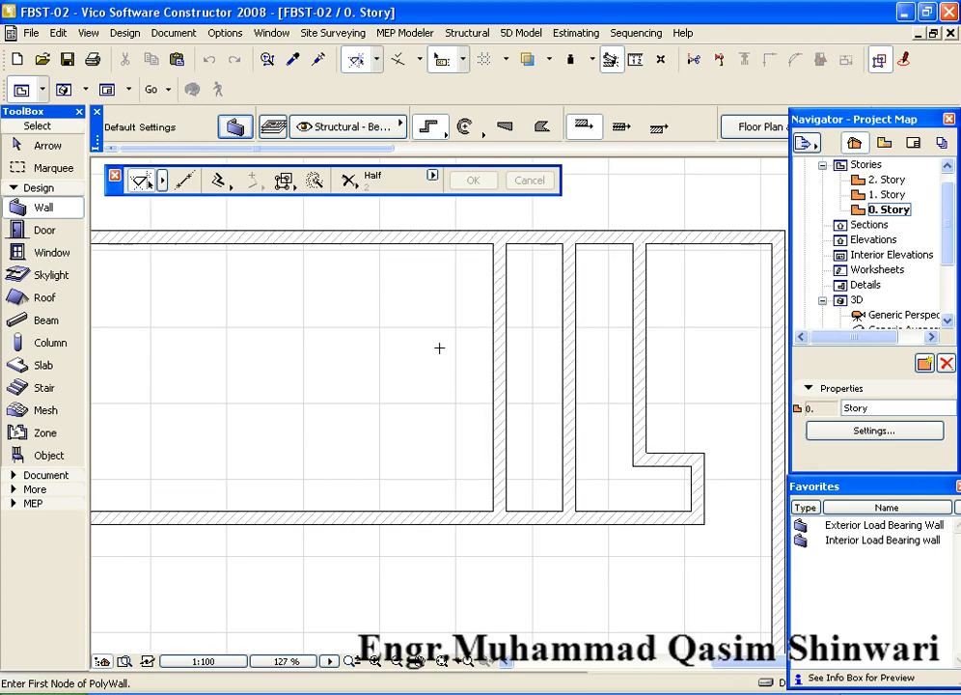
pyautogui.keyDown('shift'); pyautogui.click(502, 352); pyautogui.keyUp('shift')
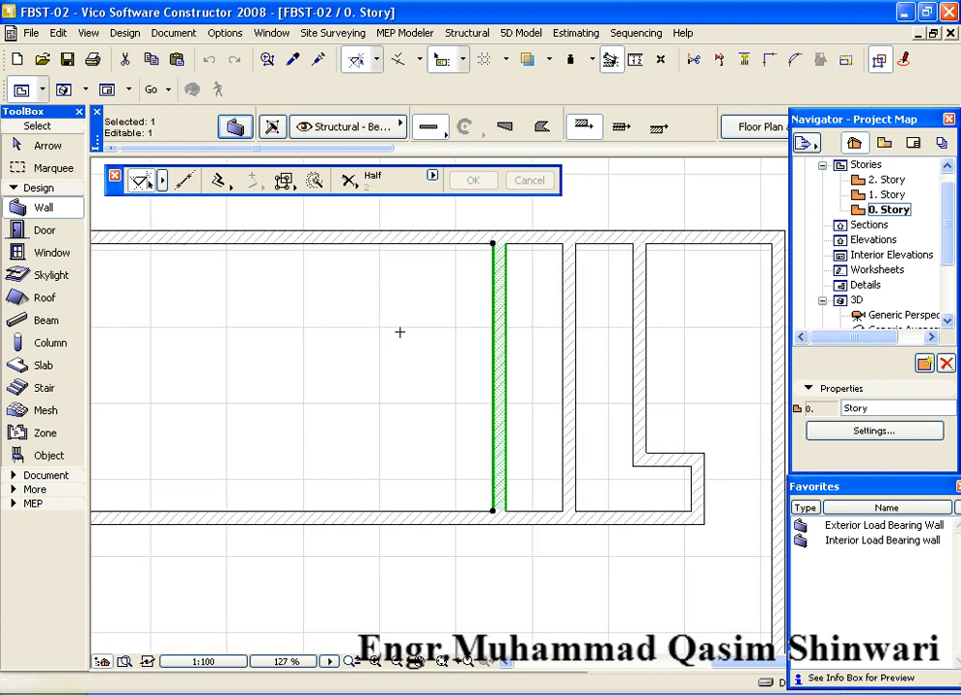
pyautogui.rightClick(400, 334)
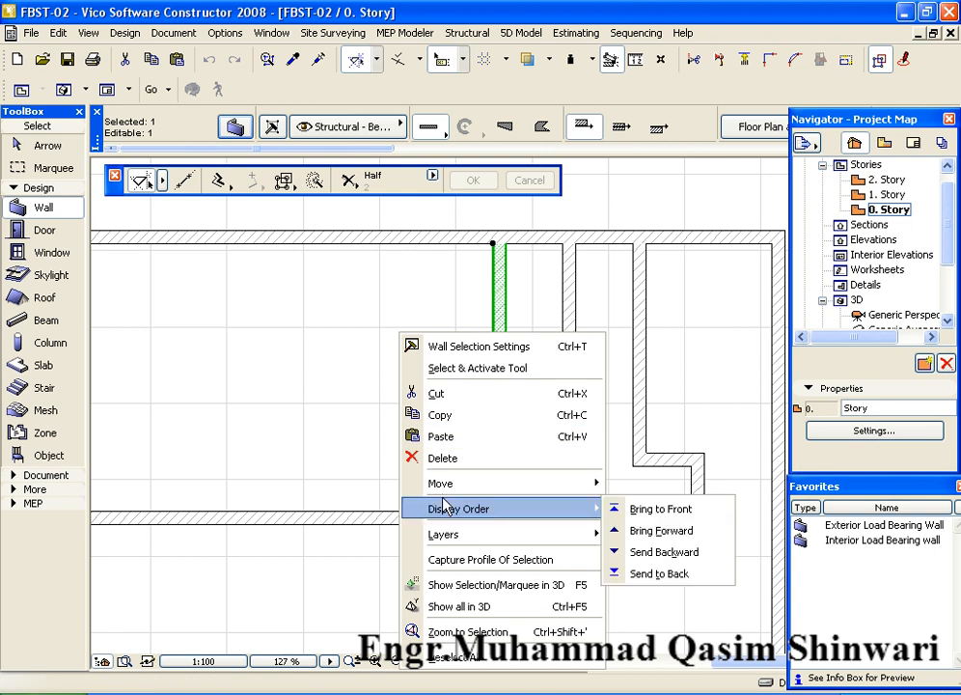
pyautogui.moveTo(579, 483)
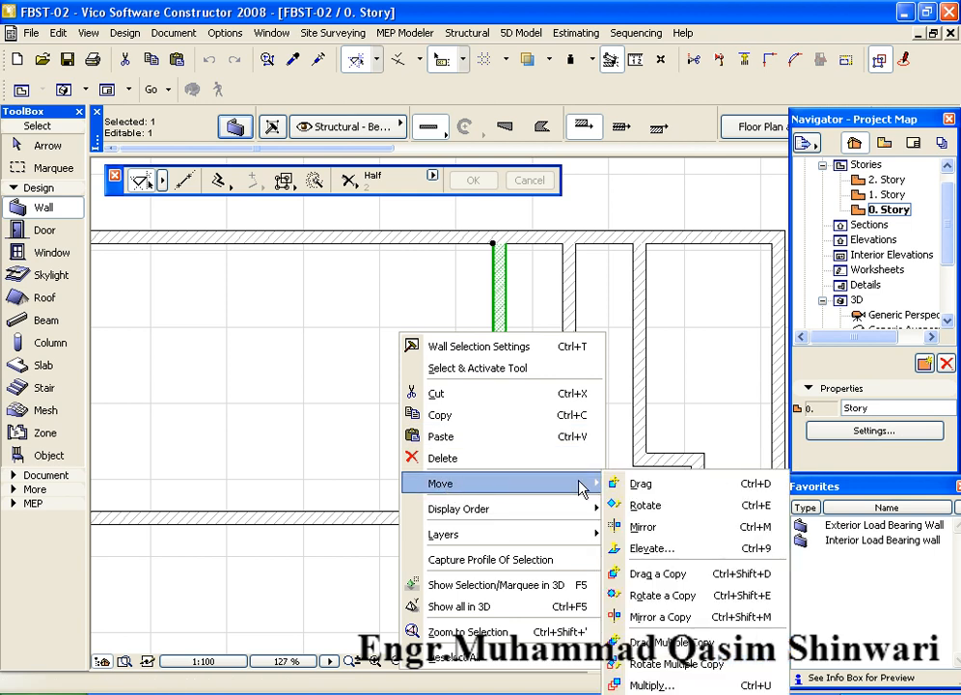
pyautogui.click(666, 574)
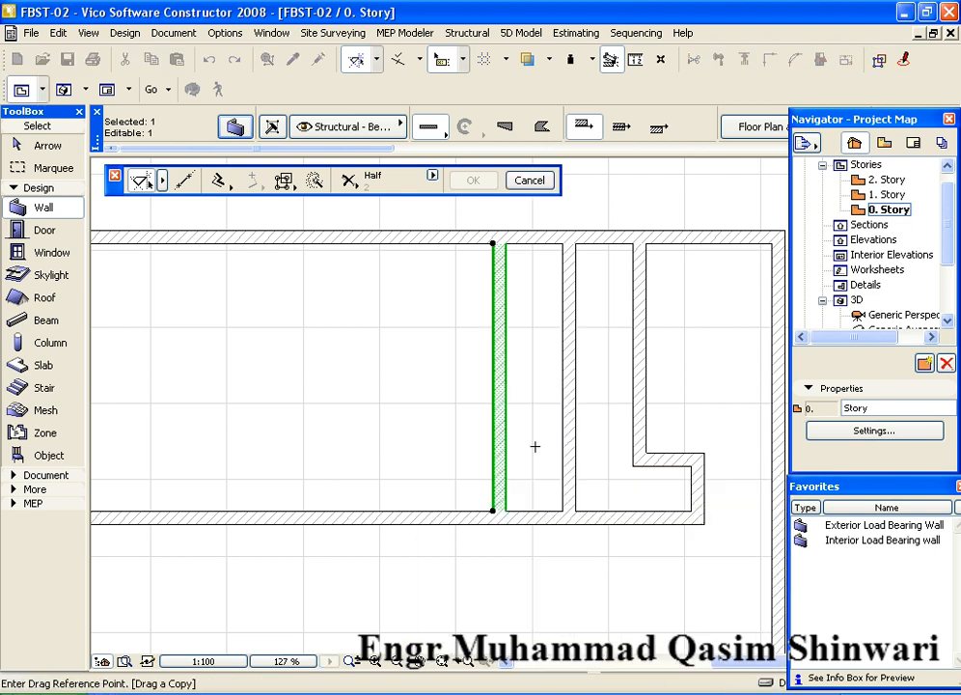
pyautogui.click(493, 360)
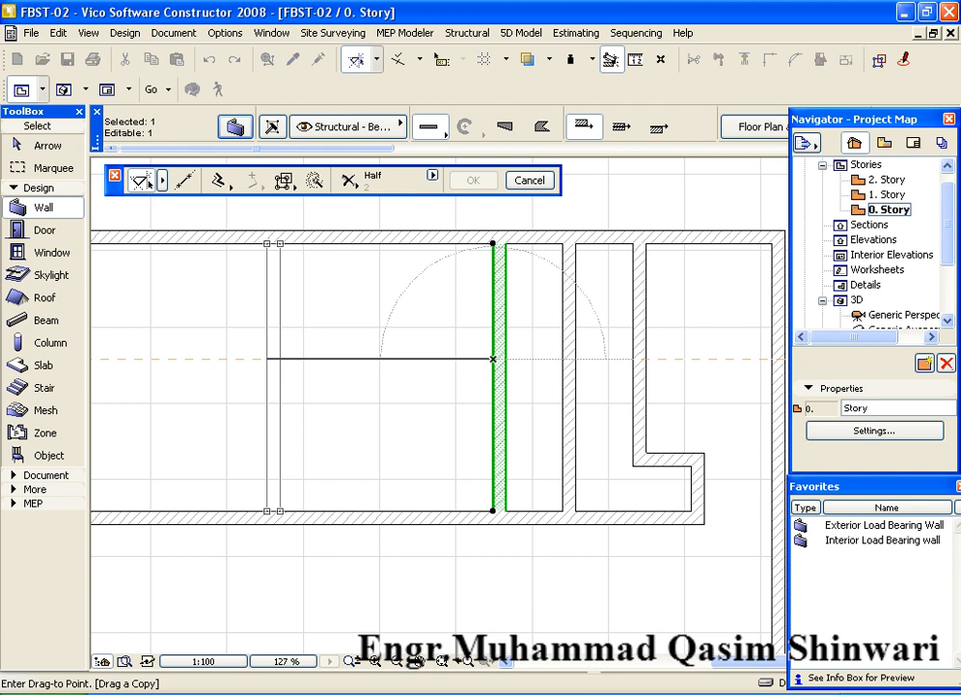
pyautogui.moveTo(494, 360)
pyautogui.mouseDown(button='middle')
pyautogui.moveTo(344, 360)
pyautogui.moveTo(393, 360)
pyautogui.mouseUp(button='middle')
pyautogui.scroll(-3, 344, 357)
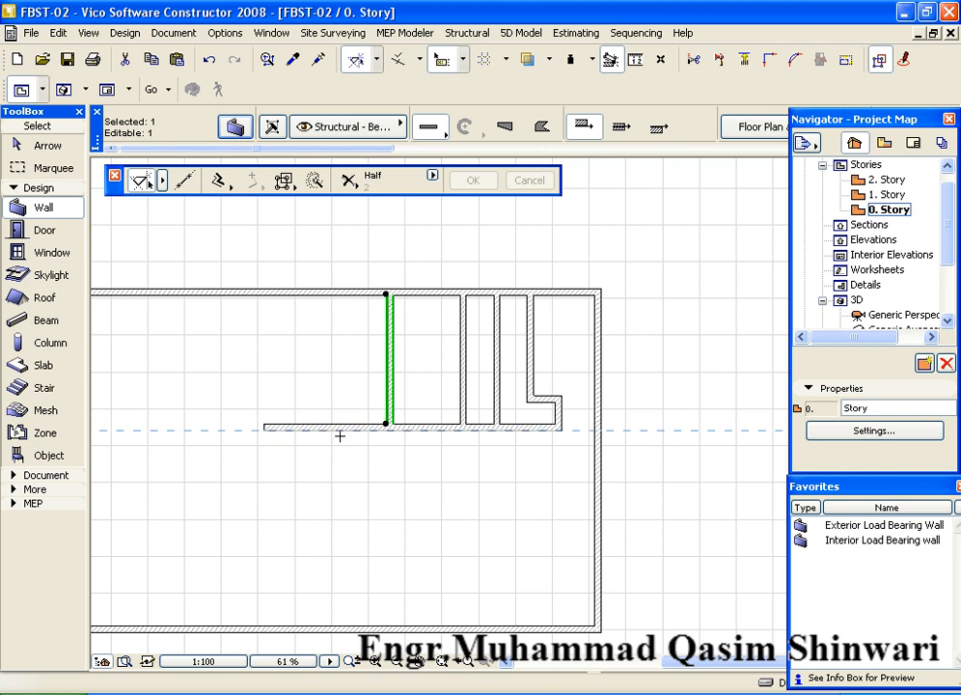
pyautogui.press('Escape')
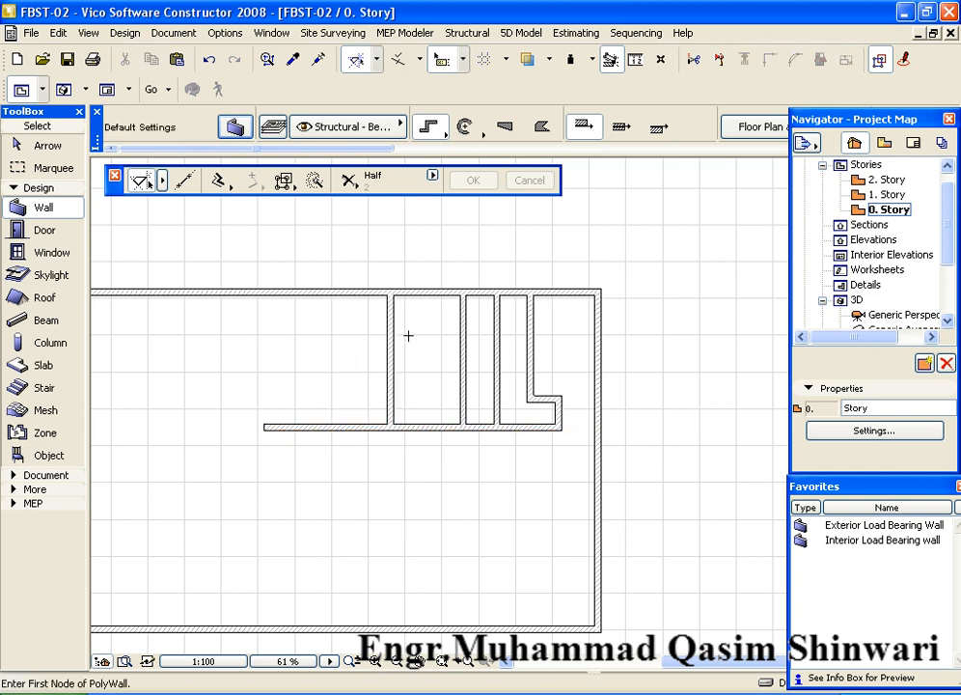
# Measure from the foot of the newly copied wall's left face toward the horizontal interior wall's free left end.
pyautogui.moveTo(436, 333); pyautogui.dragTo(458, 333, button='middle')
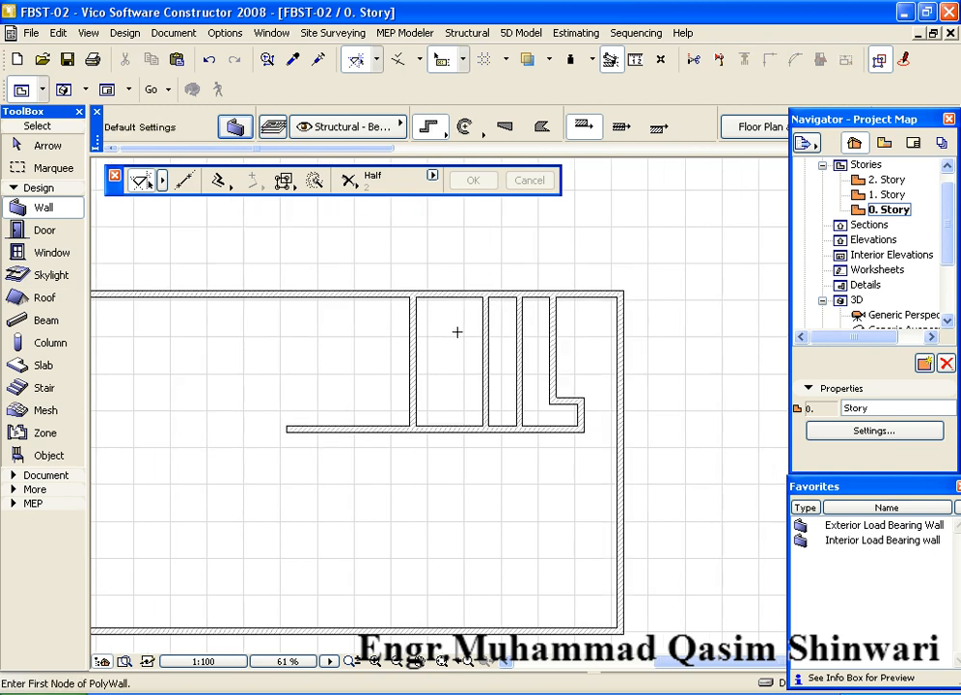
pyautogui.scroll(2, 457, 333)
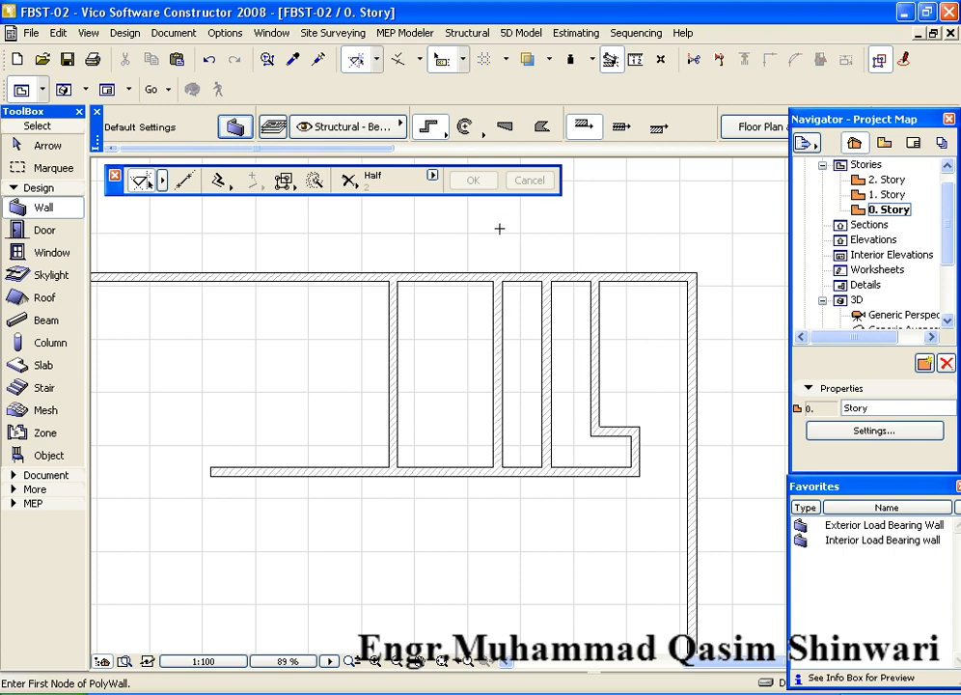
pyautogui.press('m')
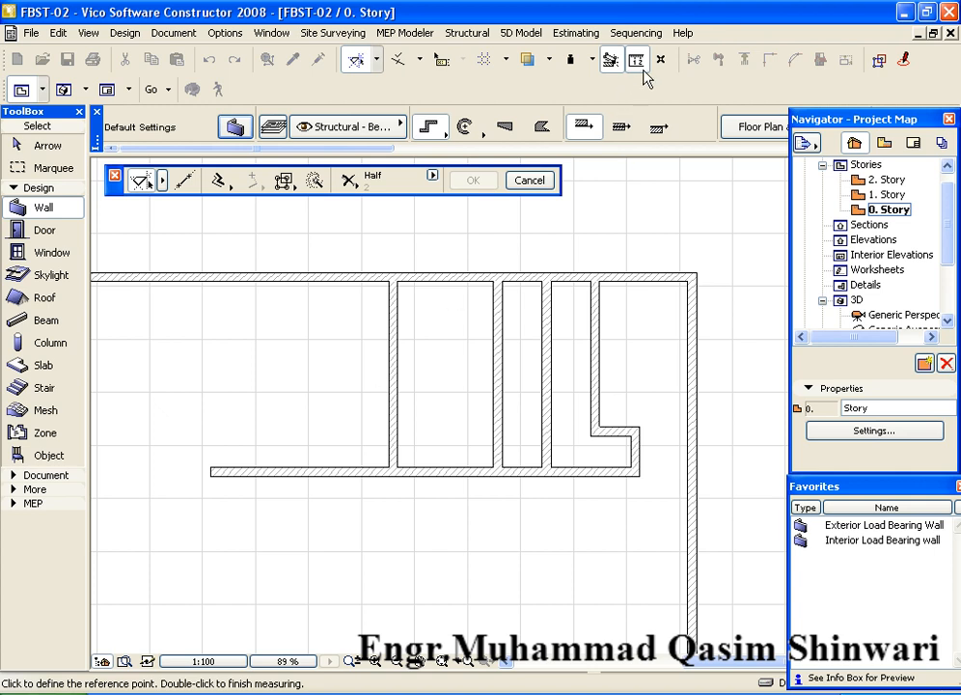
pyautogui.scroll(5, 386, 429)
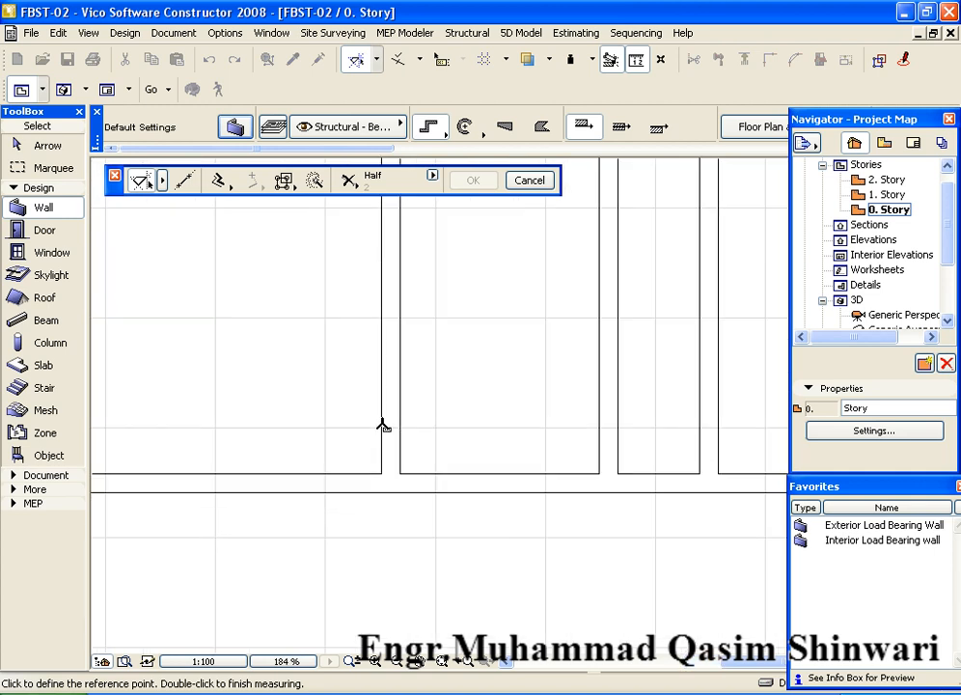
pyautogui.click(382, 483)
pyautogui.scroll(-3, 125, 397)
pyautogui.moveTo(125, 397)
pyautogui.mouseDown(button='middle')
pyautogui.moveTo(249, 400)
pyautogui.moveTo(275, 440)
pyautogui.mouseUp(button='middle')
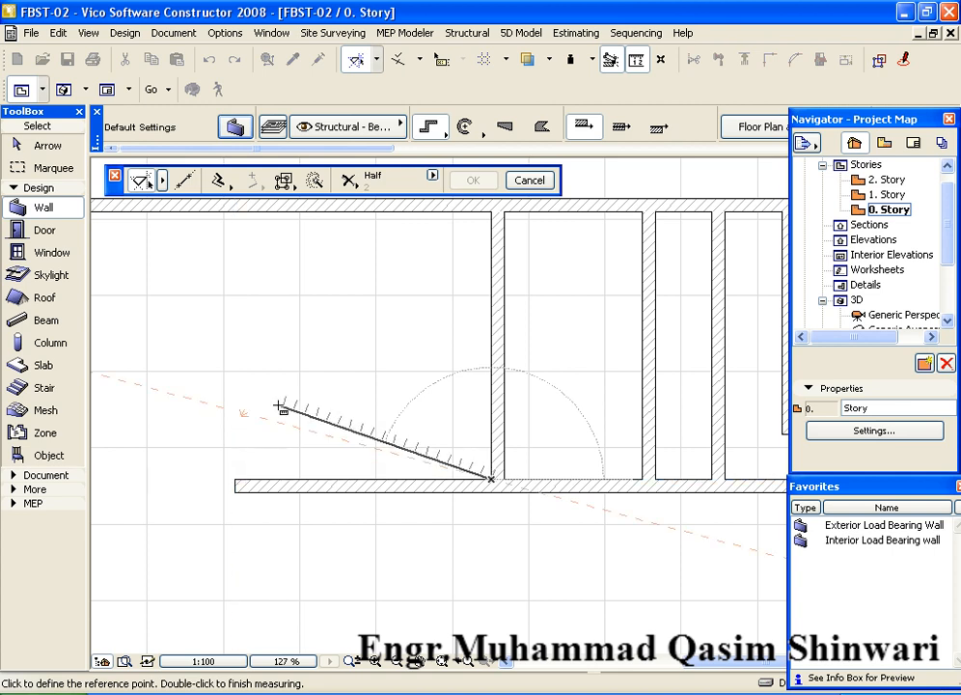
pyautogui.press('Escape')
pyautogui.scroll(-3, 382, 347)
pyautogui.moveTo(321, 360); pyautogui.dragTo(270, 358, button='middle')
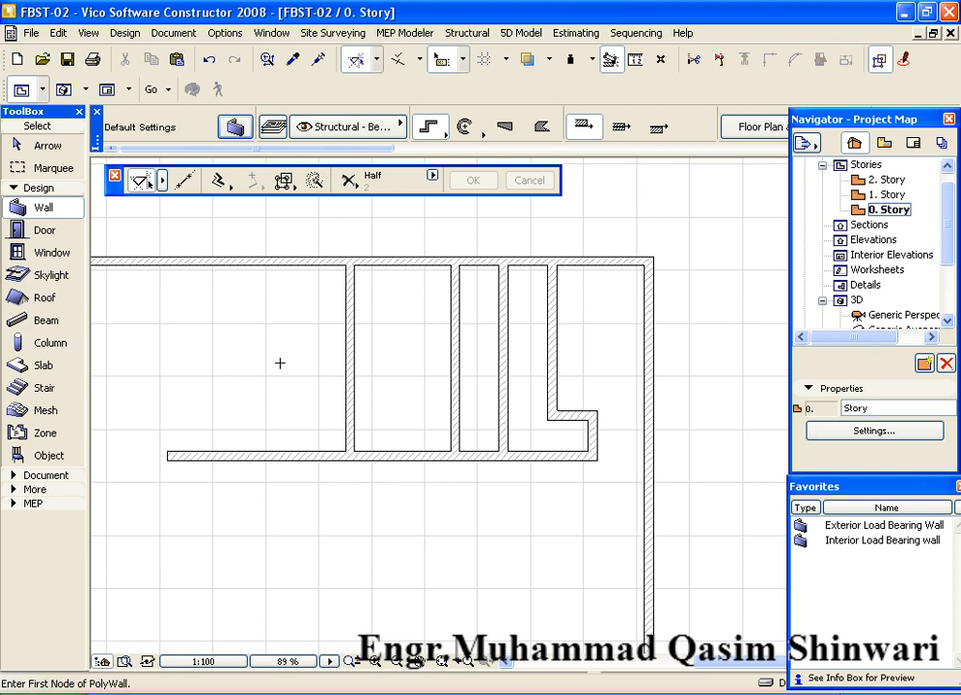
# Drag a copy of the leftmost vertical interior wall to the left end of the horizontal interior wall, closing off another room.
pyautogui.moveTo(280, 363); pyautogui.dragTo(337, 366, button='middle')
pyautogui.scroll(-2, 388, 354)
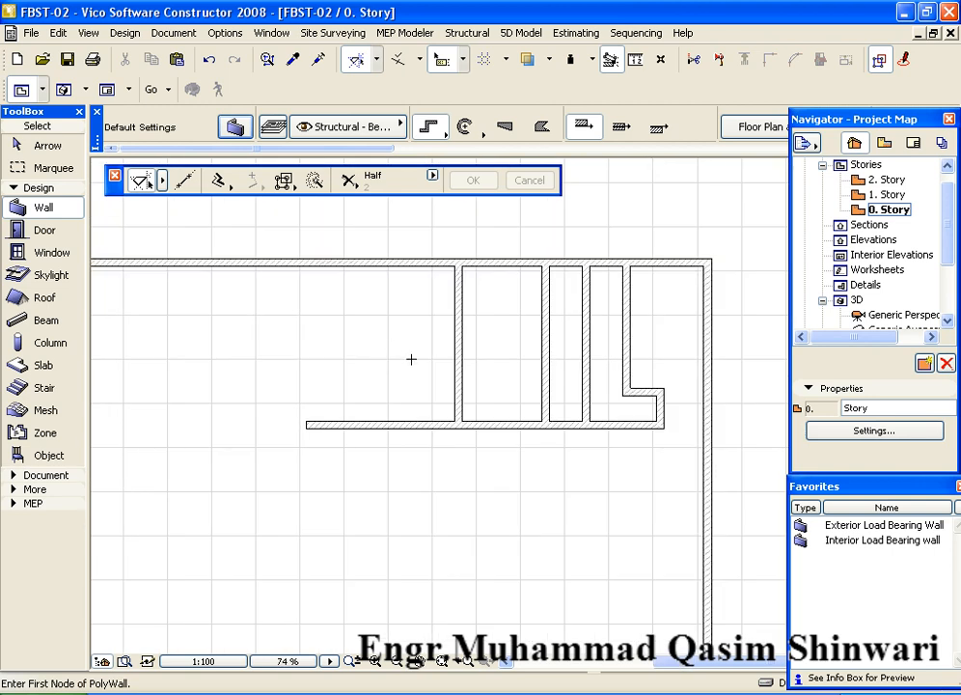
pyautogui.keyDown('shift'); pyautogui.click(465, 322); pyautogui.keyUp('shift')
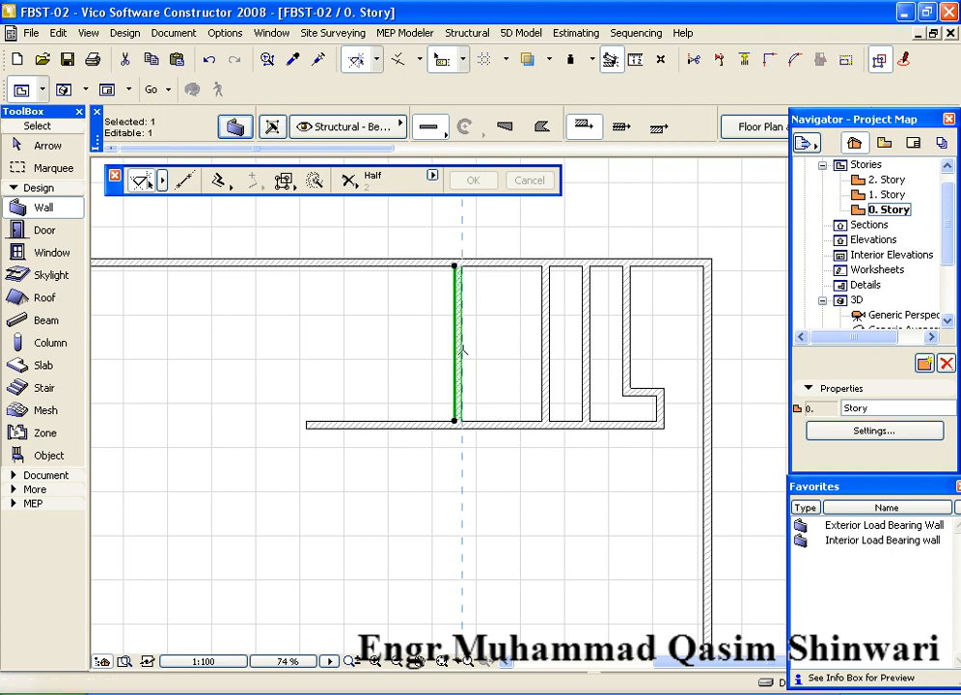
pyautogui.rightClick(406, 324)
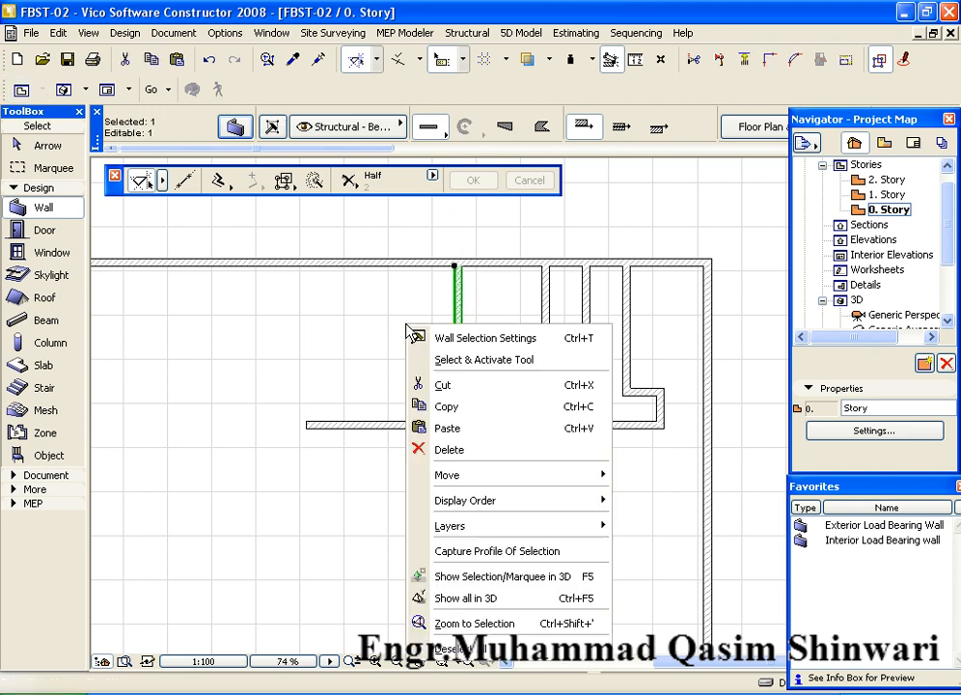
pyautogui.moveTo(468, 478)
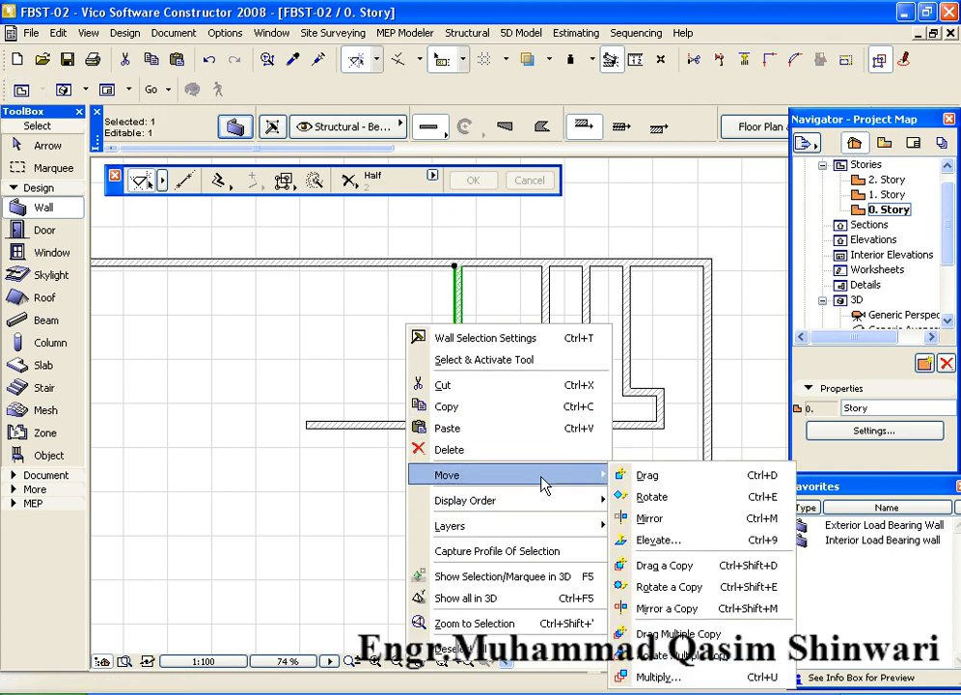
pyautogui.click(649, 567)
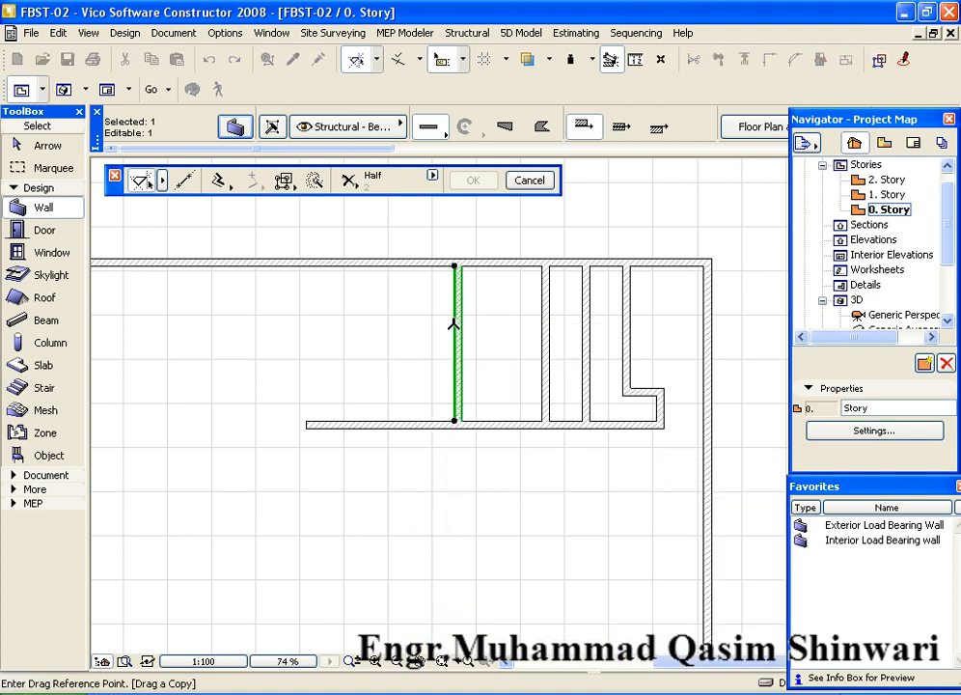
pyautogui.click(451, 359)
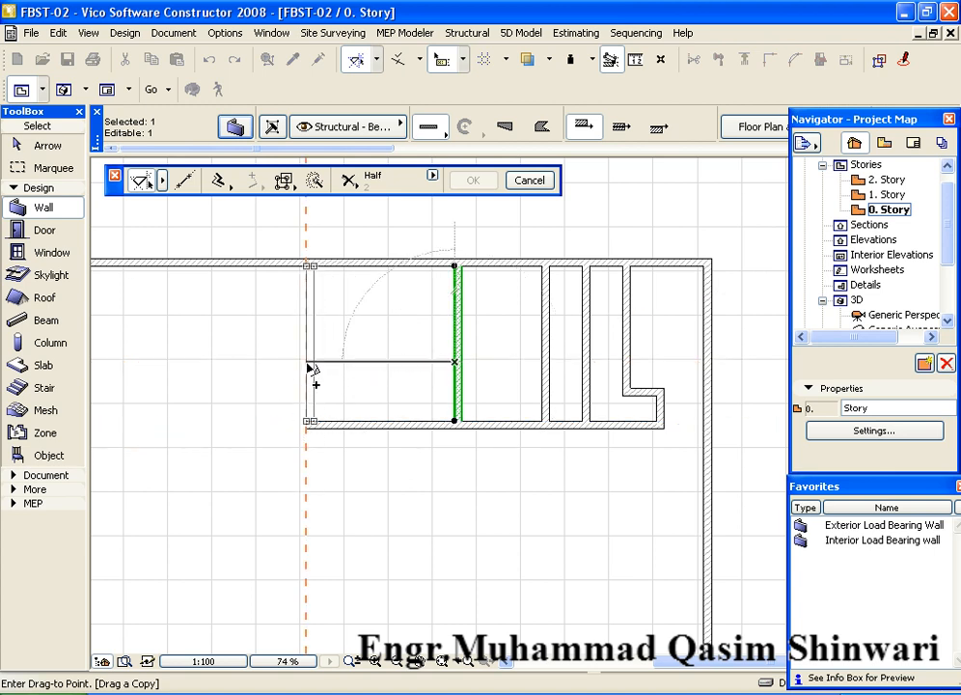
pyautogui.click(311, 368)
pyautogui.press('Escape')
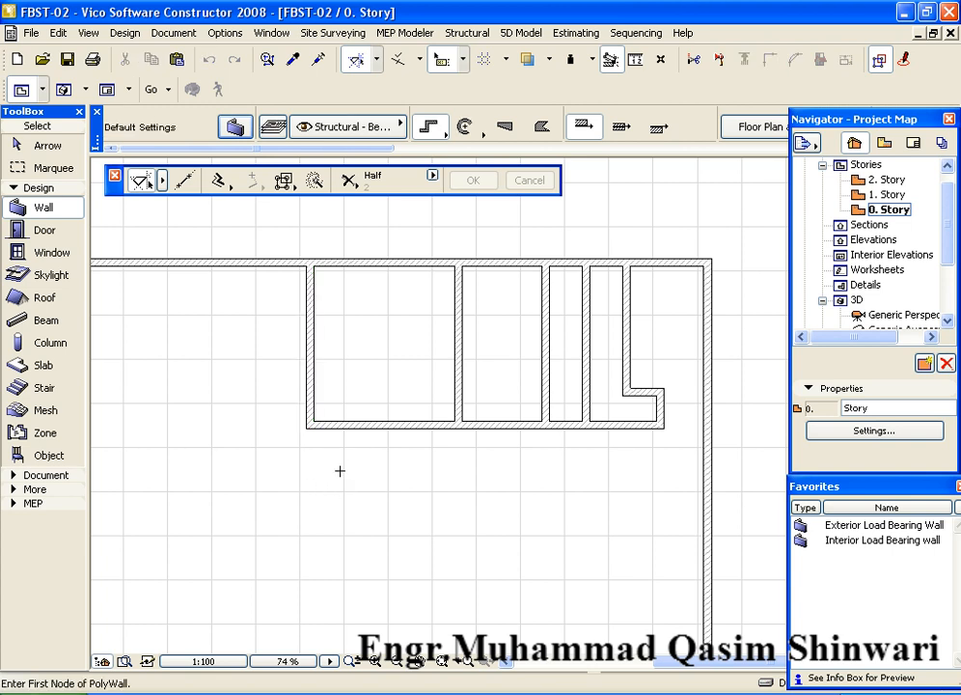
# With the Interior Load Bearing wall favorite, draw a vertical wall from the room block's lower-left corner down to the lower exterior wall's inner face.
pyautogui.scroll(-2, 339, 467)
pyautogui.moveTo(335, 424); pyautogui.dragTo(335, 344, button='middle')
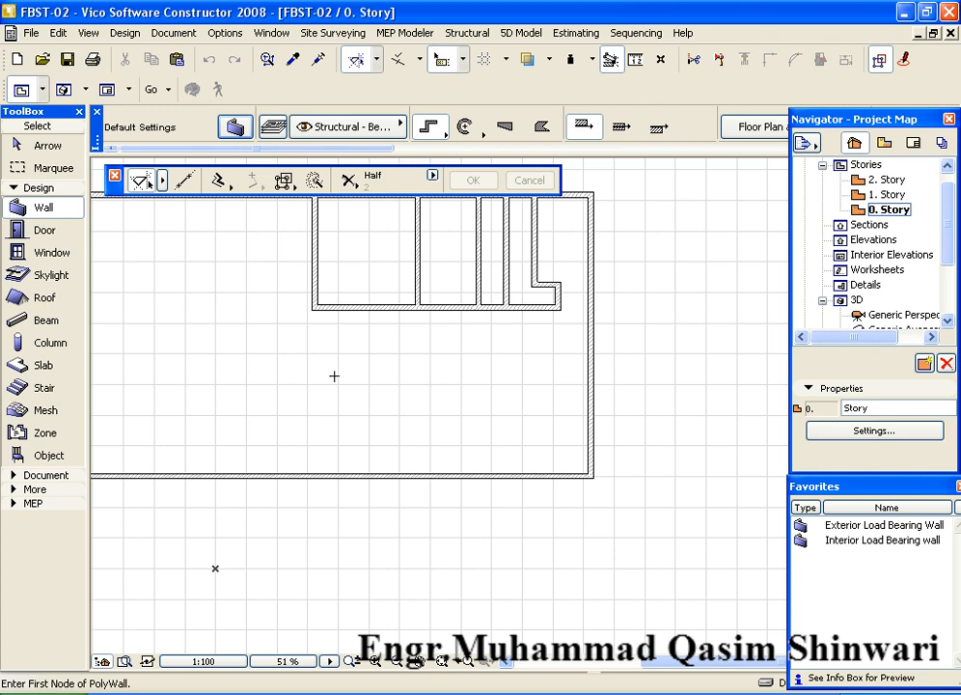
pyautogui.press('Escape')
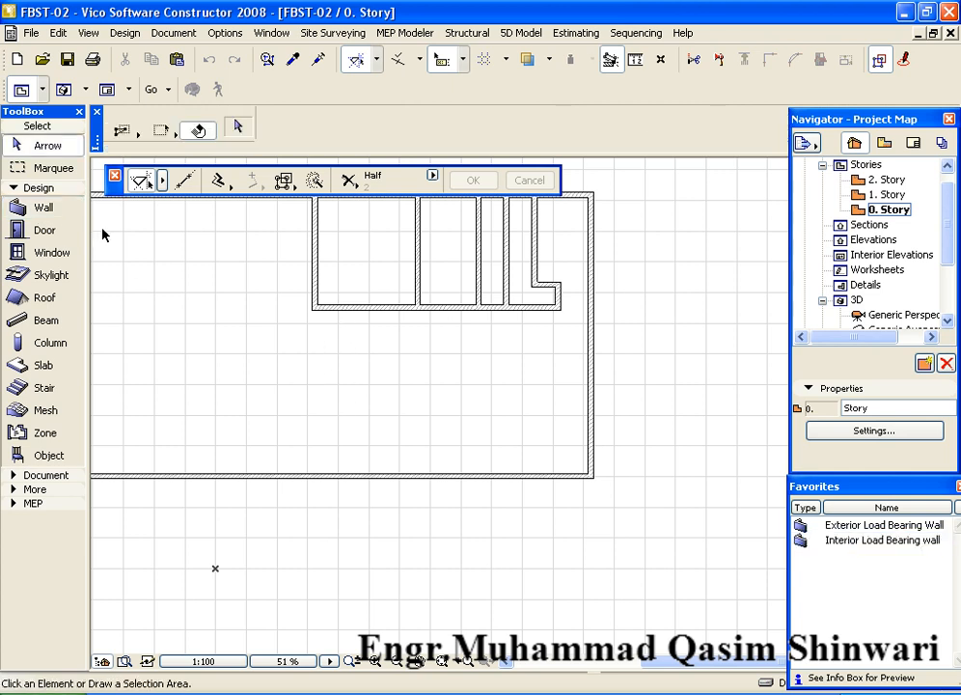
pyautogui.click(42, 206)
pyautogui.doubleClick(840, 541)
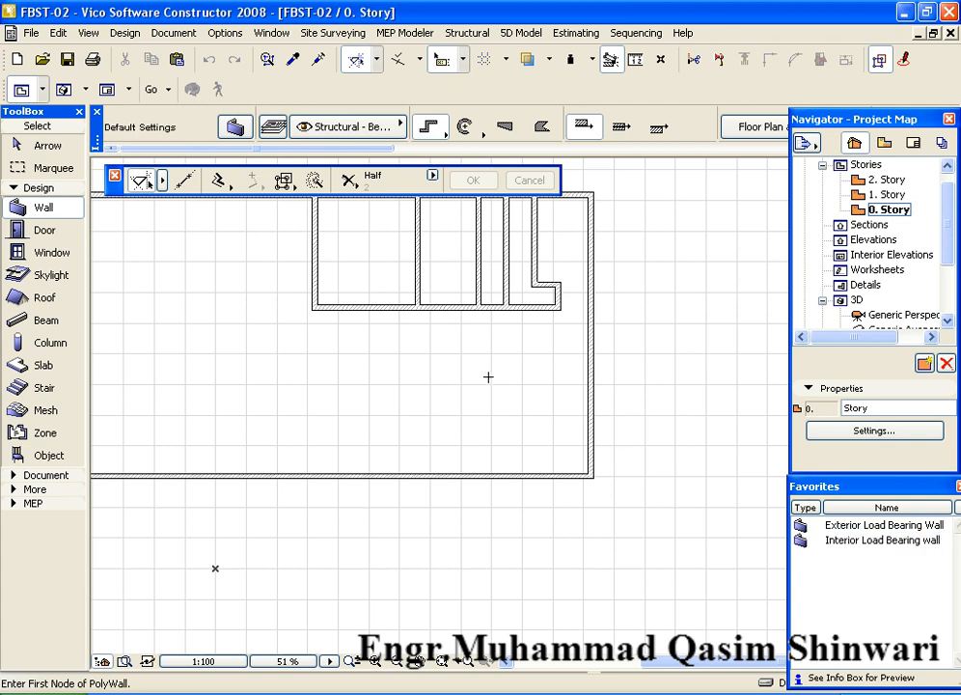
pyautogui.scroll(2, 321, 337)
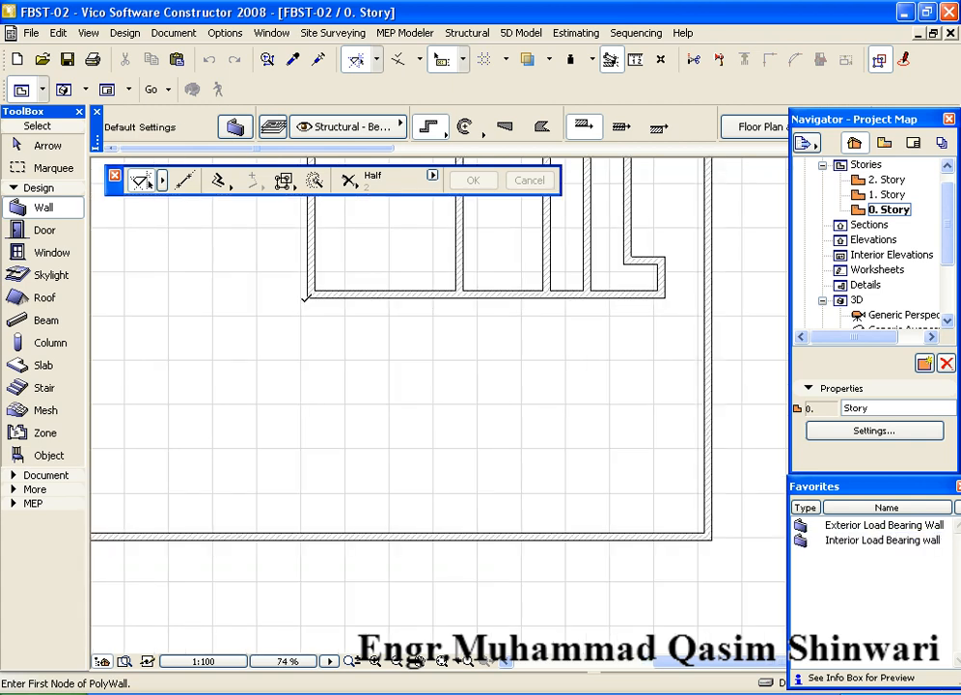
pyautogui.click(307, 297)
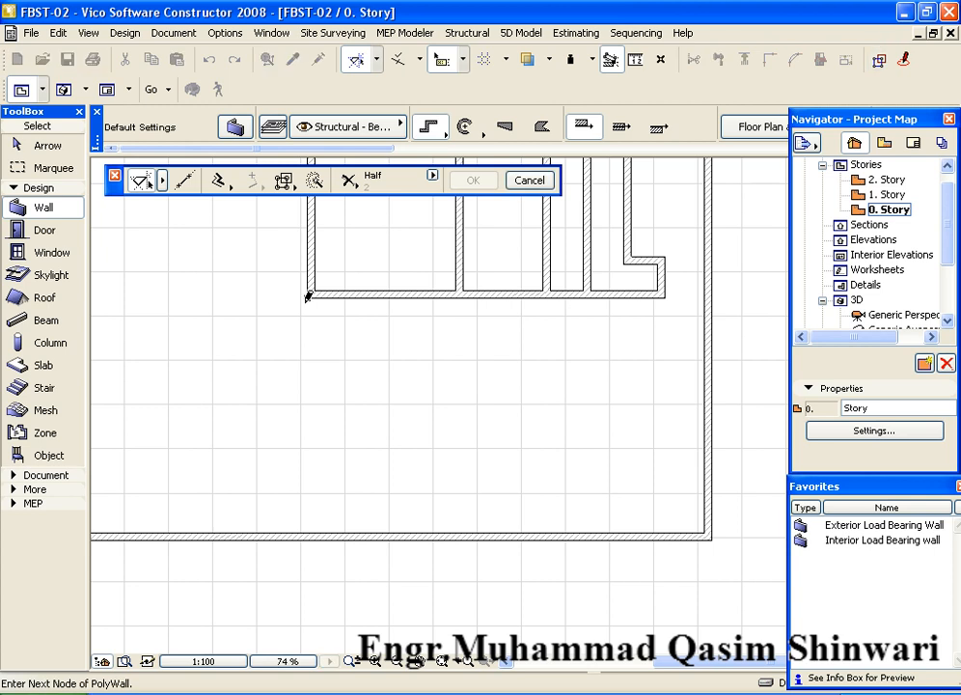
pyautogui.click(308, 532)
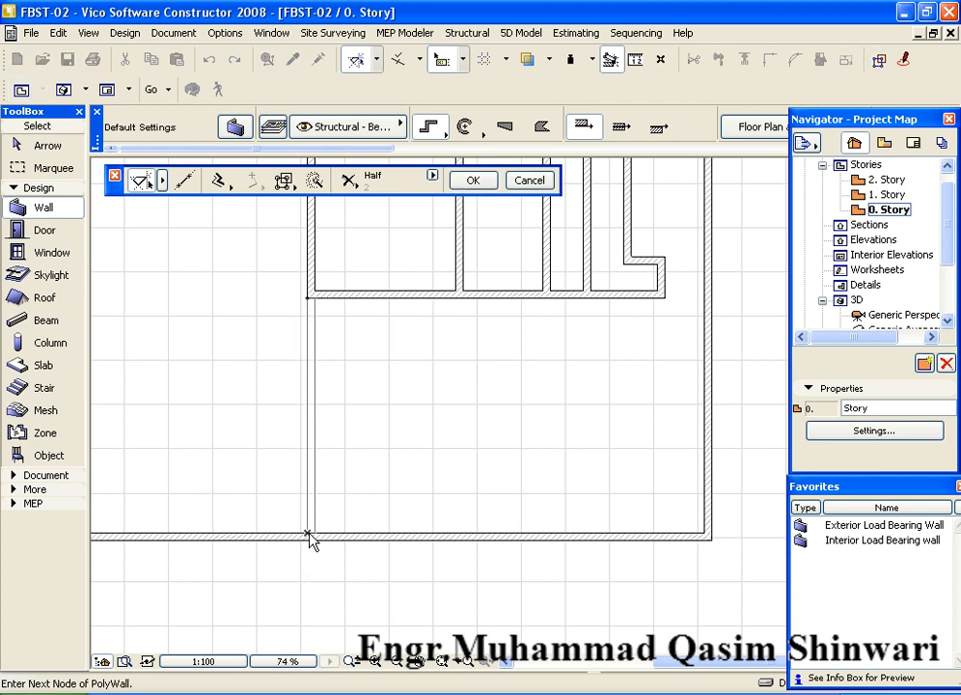
pyautogui.rightClick(310, 536)
pyautogui.click(344, 496)
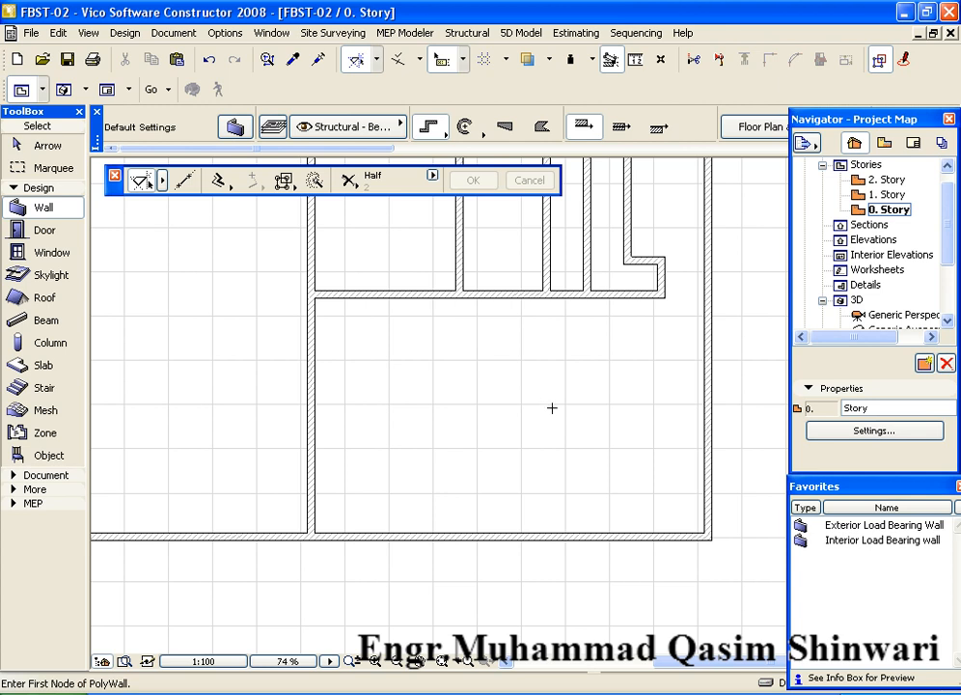
# Look over the complete wall layout of the 0. Story floor plan.
pyautogui.scroll(-2, 553, 412)
pyautogui.moveTo(543, 401); pyautogui.dragTo(519, 420, button='middle')
pyautogui.scroll(1, 520, 421)
pyautogui.scroll(-1, 517, 416)
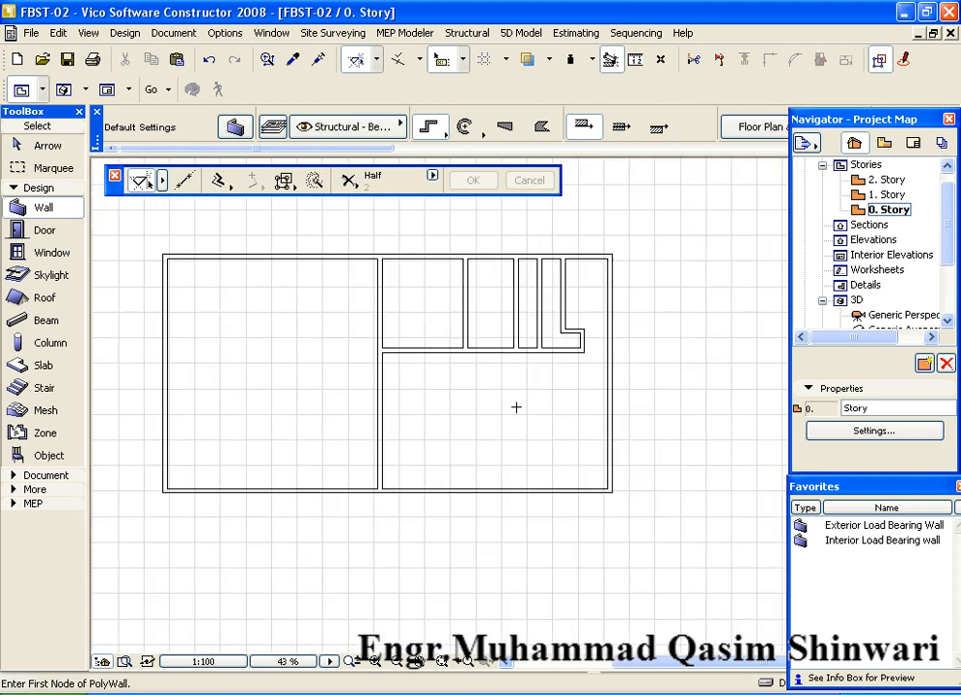
pyautogui.scroll(2, 515, 406)
pyautogui.scroll(-1, 516, 407)
pyautogui.scroll(-1, 517, 407)
pyautogui.moveTo(517, 407); pyautogui.dragTo(317, 397, button='middle')
pyautogui.scroll(-1, 403, 403)
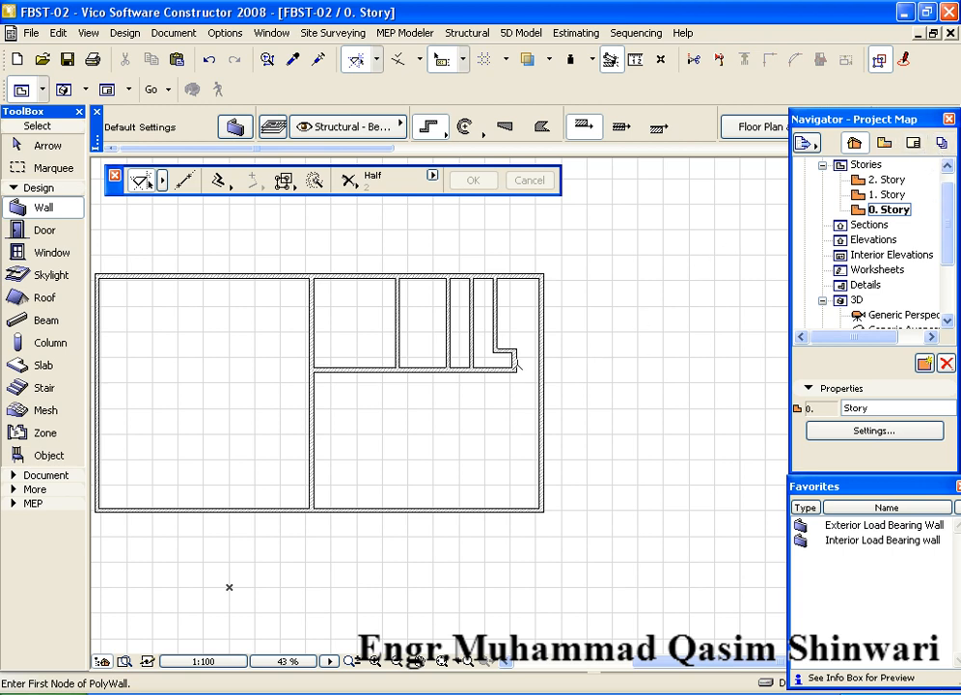
# Using the wall Offset method, trace the top exterior wall's inner face from the right corner to the stepped wall, and offset the new wall down to the room block's lower face.
pyautogui.moveTo(403, 283); pyautogui.dragTo(394, 277, button='middle')
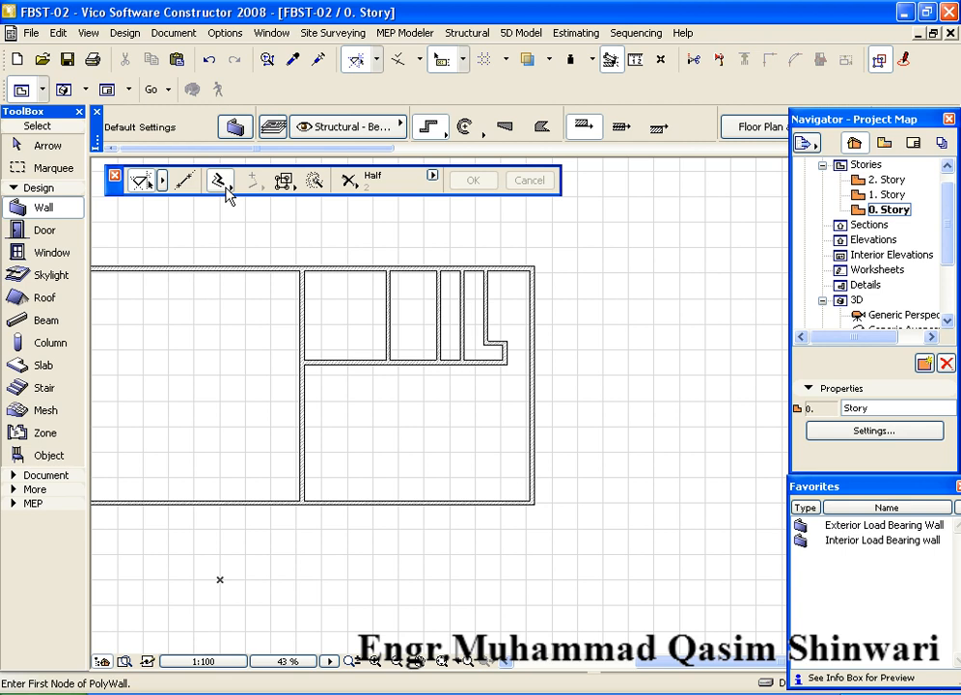
pyautogui.scroll(-2, 520, 311)
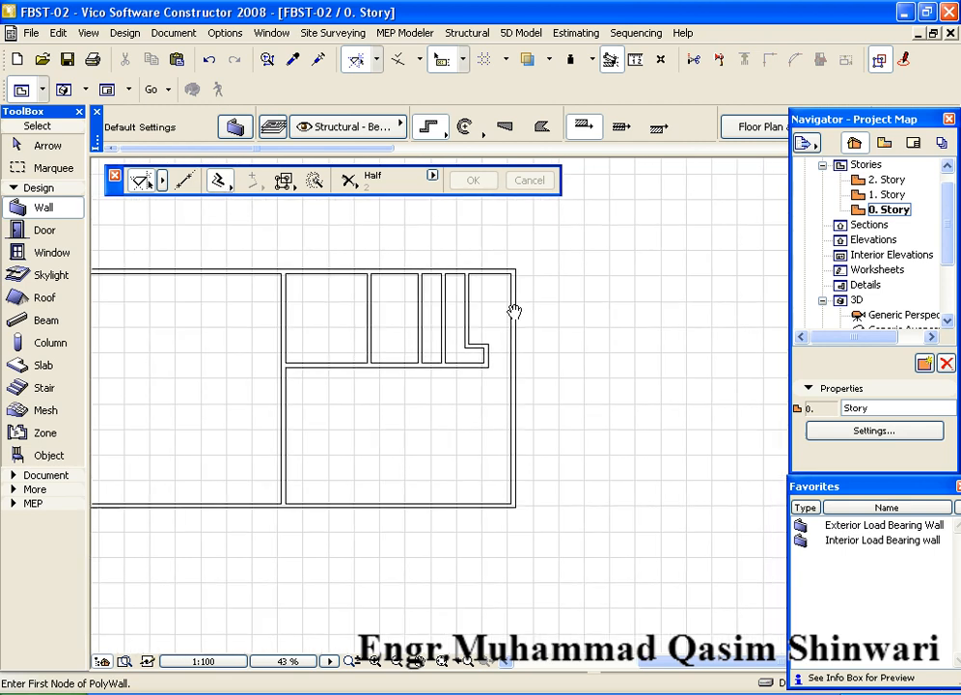
pyautogui.scroll(5, 502, 317)
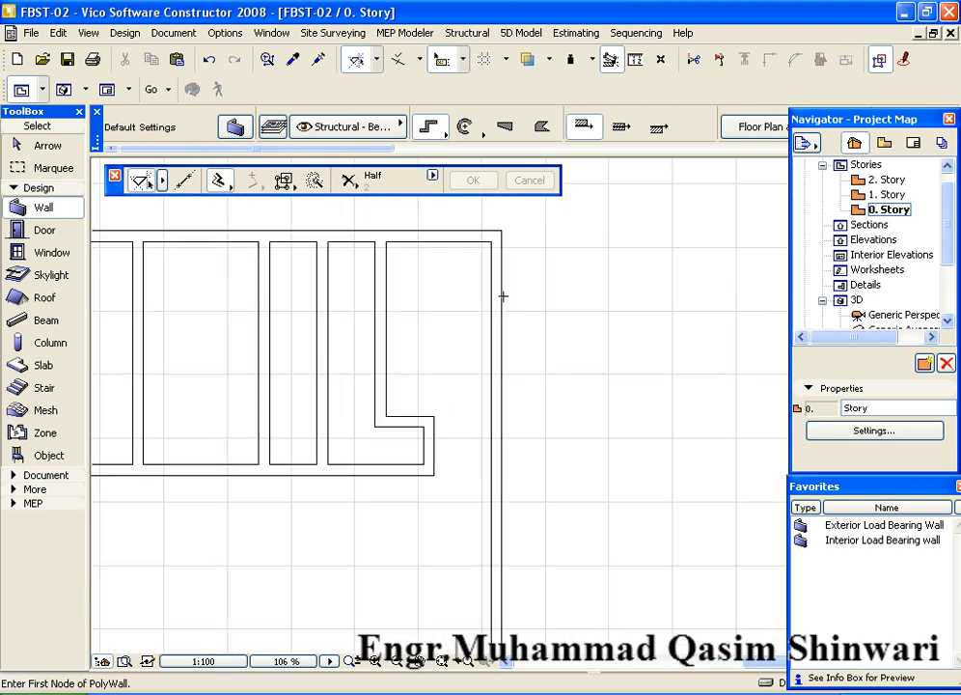
pyautogui.click(494, 238)
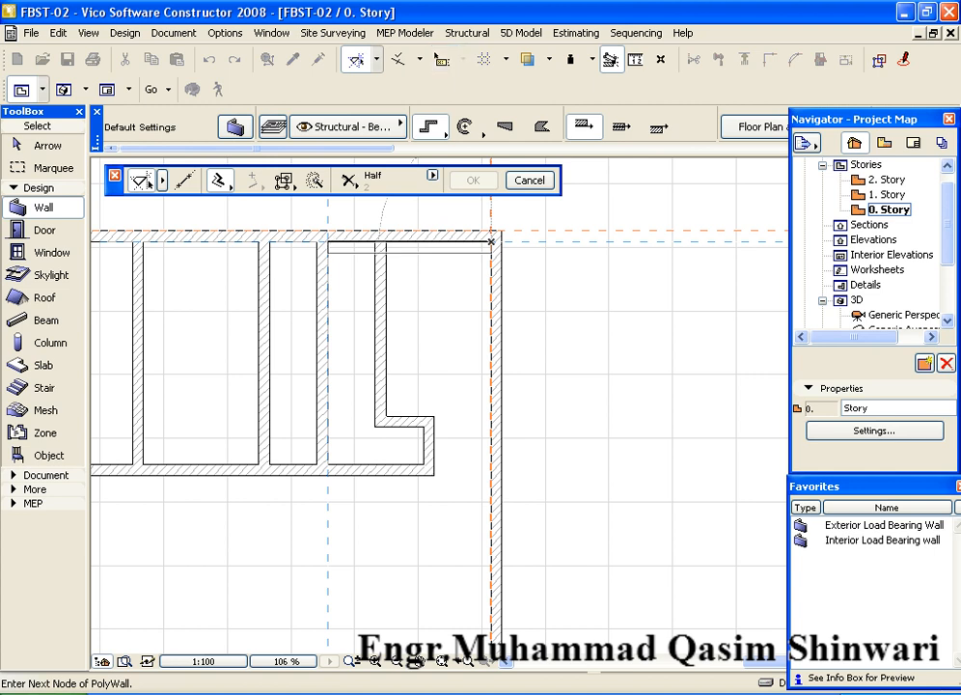
pyautogui.click(491, 240)
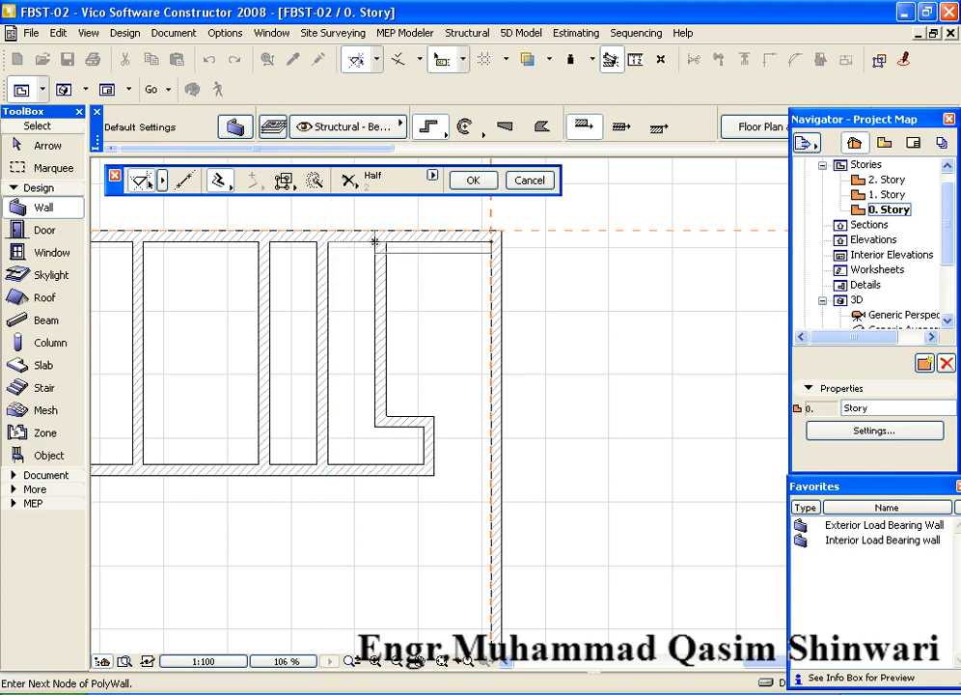
pyautogui.rightClick(375, 242)
pyautogui.click(472, 424)
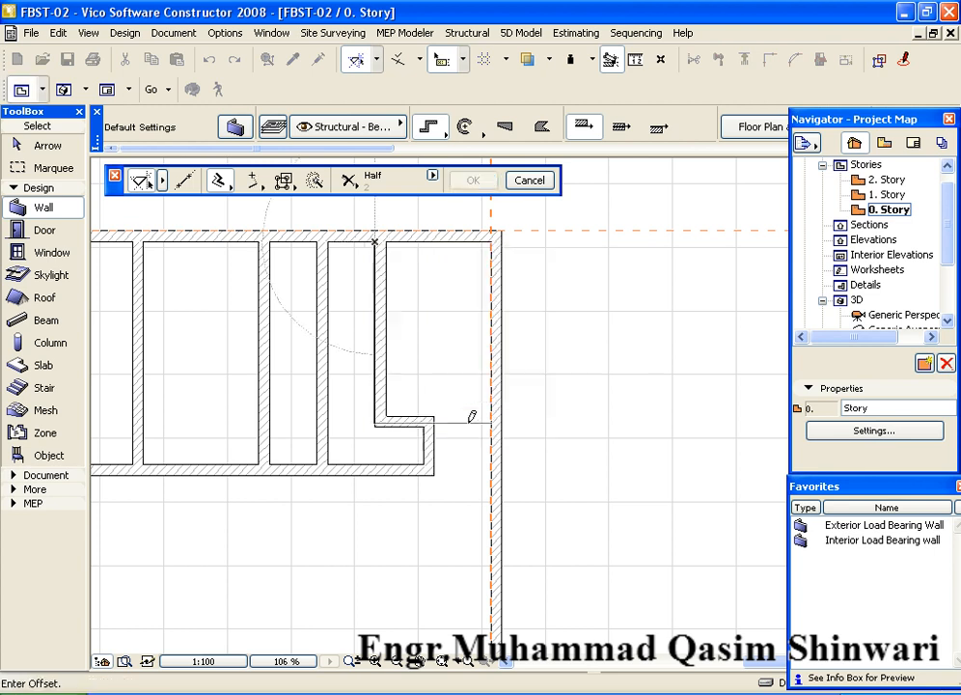
pyautogui.scroll(-2, 454, 396)
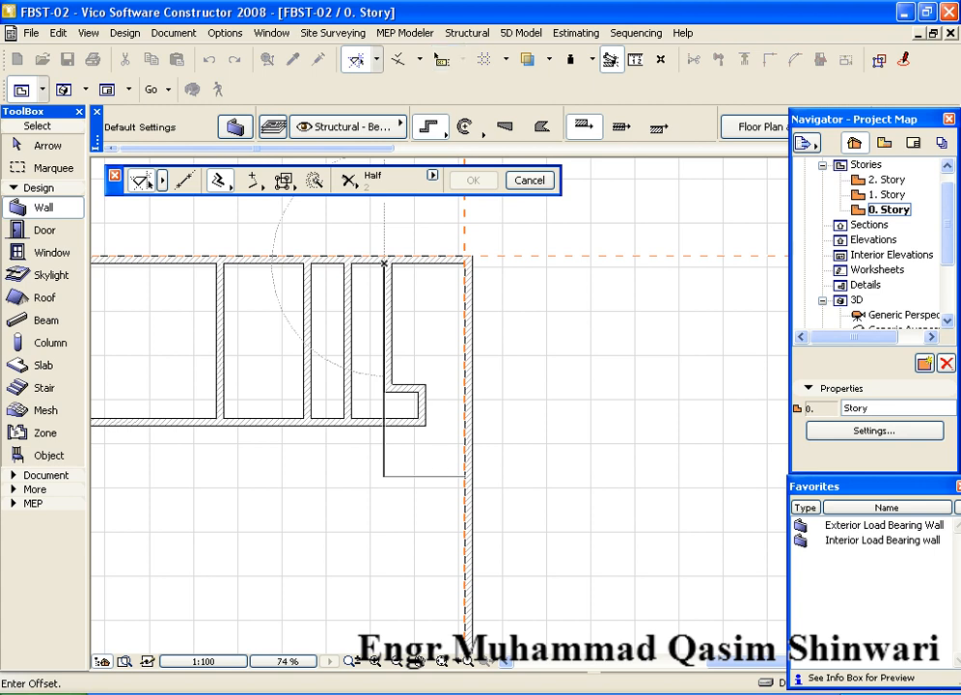
pyautogui.click(385, 422)
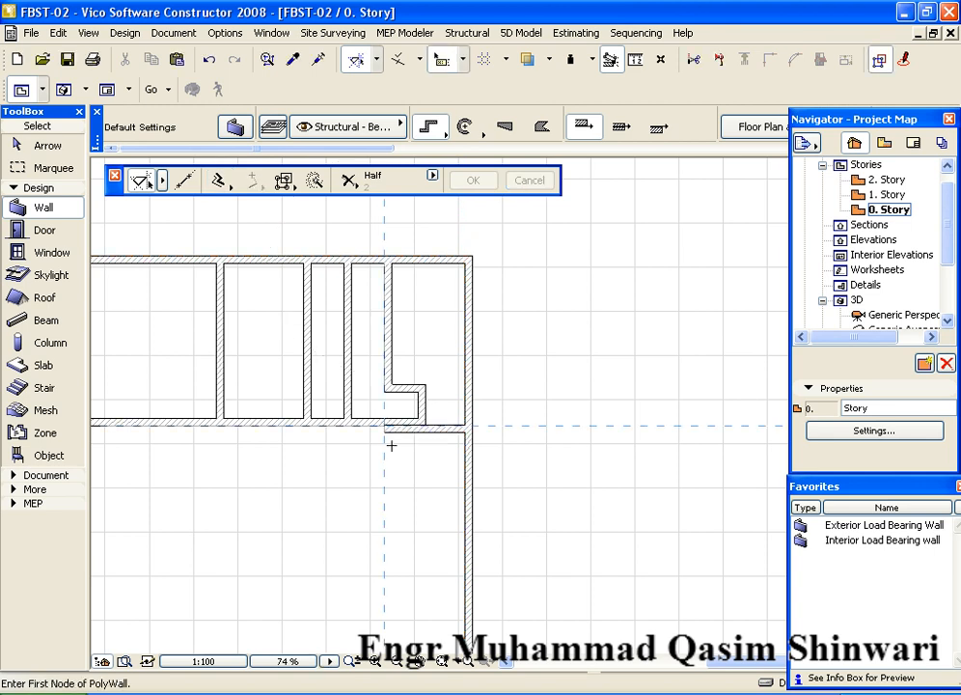
# Drag a copy of the short horizontal wall straight down a short distance along the right exterior wall, and delete the original.
pyautogui.moveTo(437, 495); pyautogui.dragTo(426, 444, button='middle')
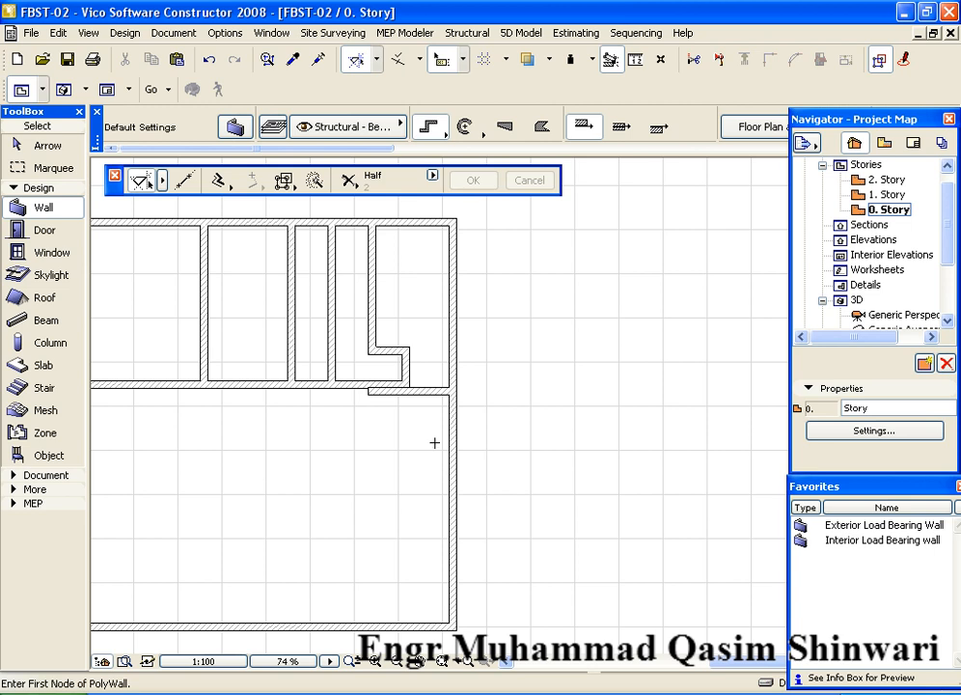
pyautogui.keyDown('shift'); pyautogui.click(415, 393); pyautogui.keyUp('shift')
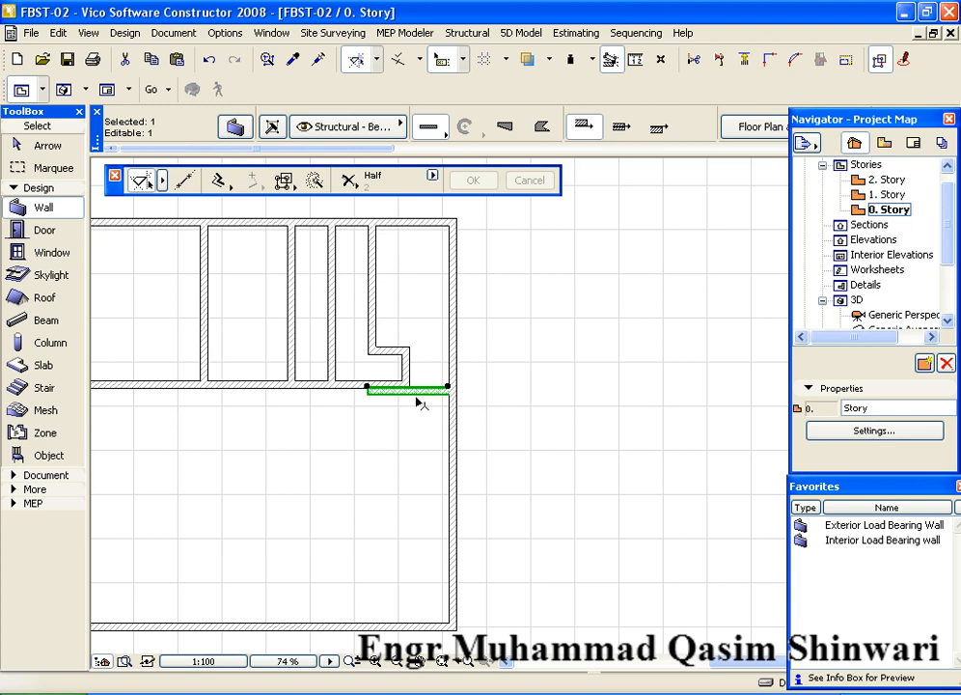
pyautogui.rightClick(310, 459)
pyautogui.moveTo(461, 299)
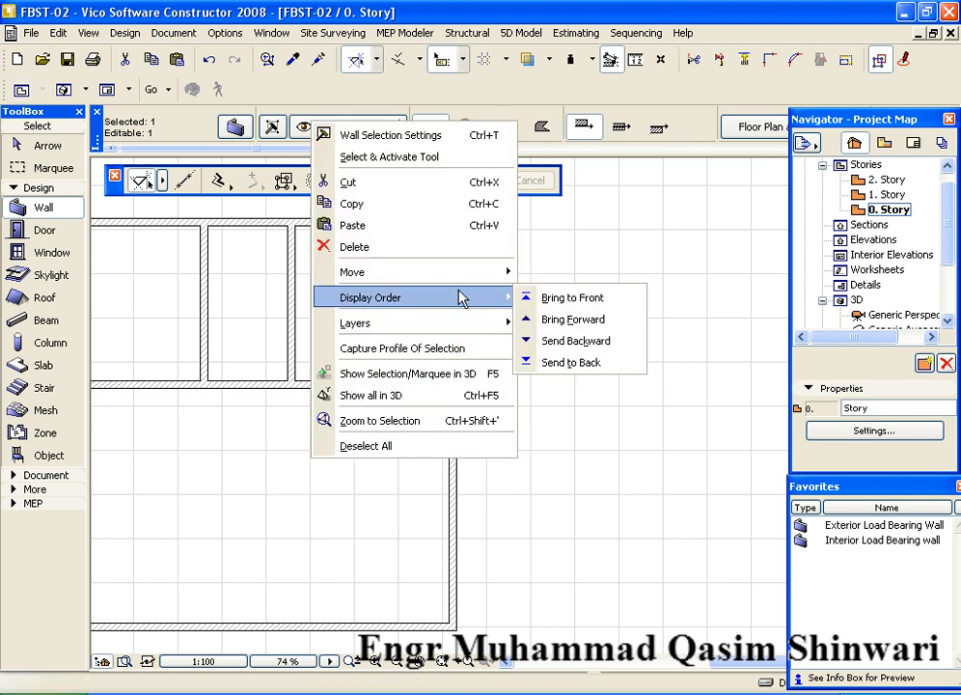
pyautogui.moveTo(463, 274)
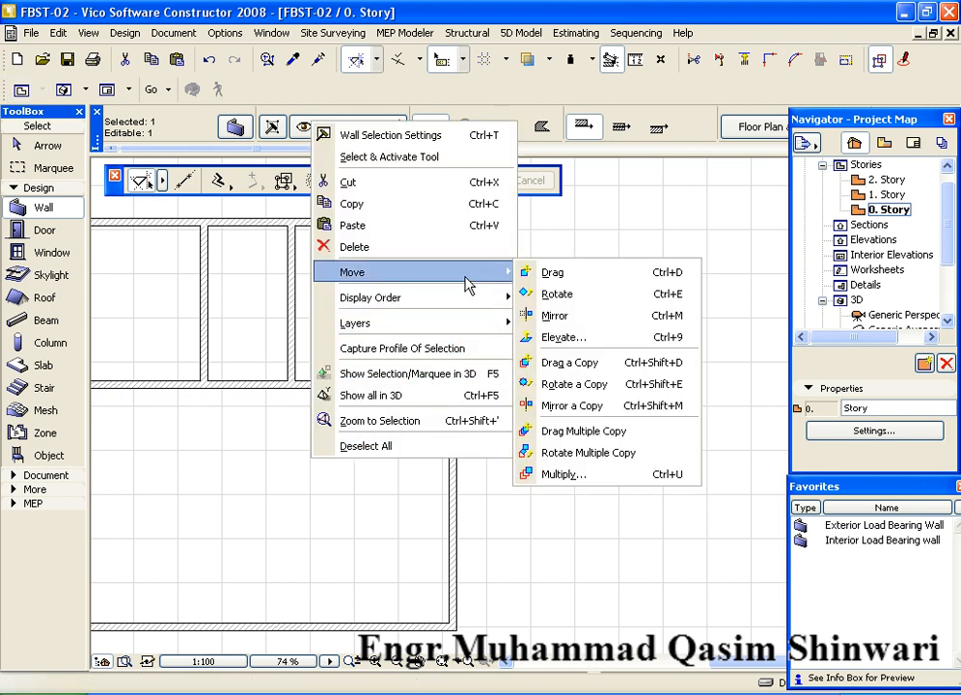
pyautogui.click(565, 364)
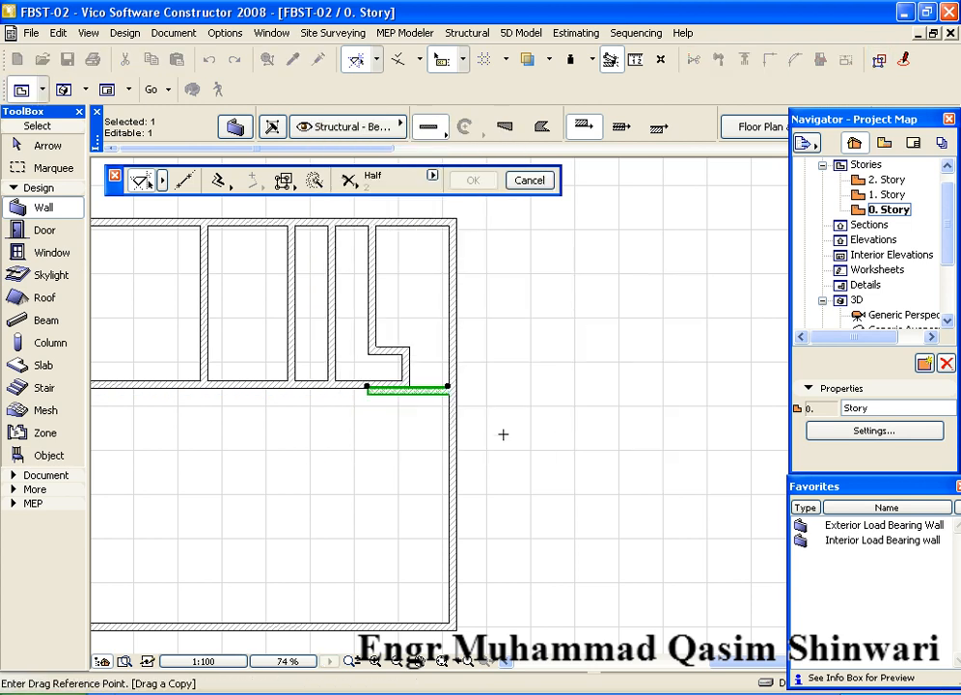
pyautogui.click(413, 393)
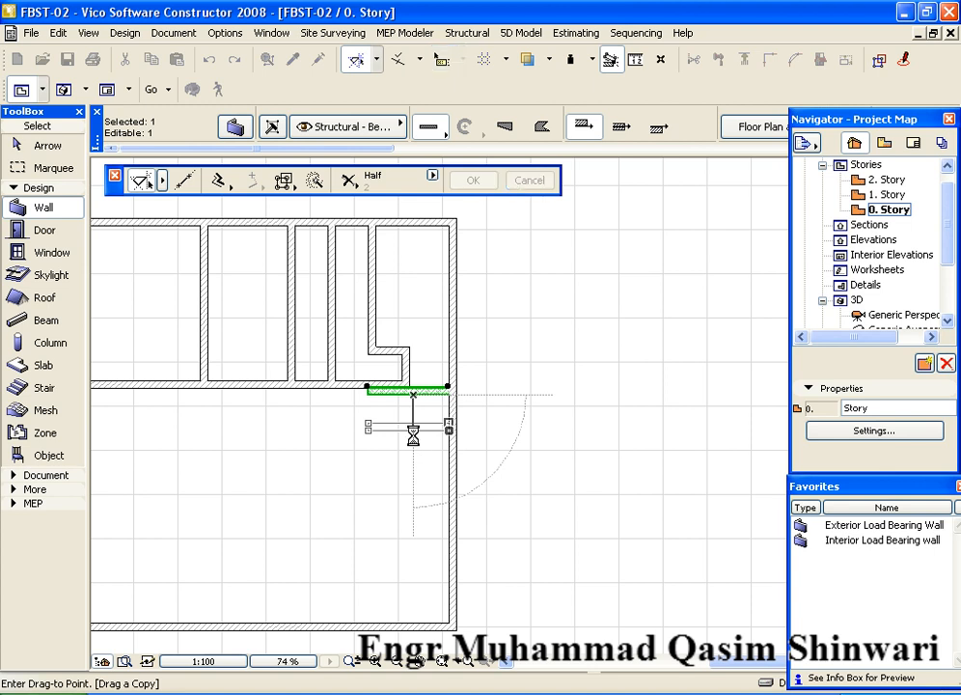
pyautogui.click(413, 432)
pyautogui.press('Escape')
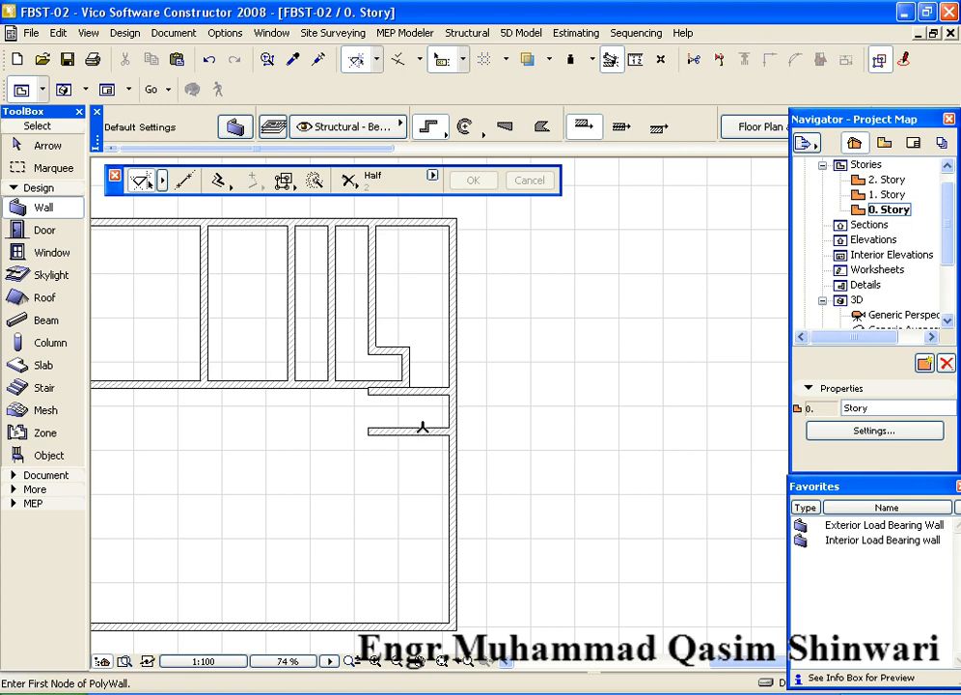
pyautogui.click(422, 398)
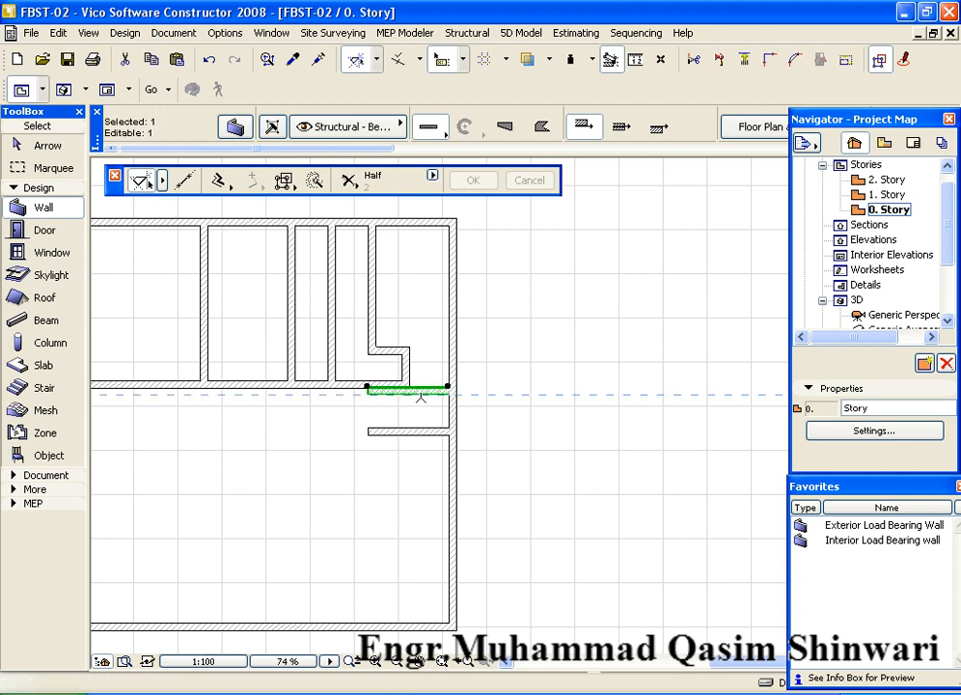
pyautogui.press('Delete')
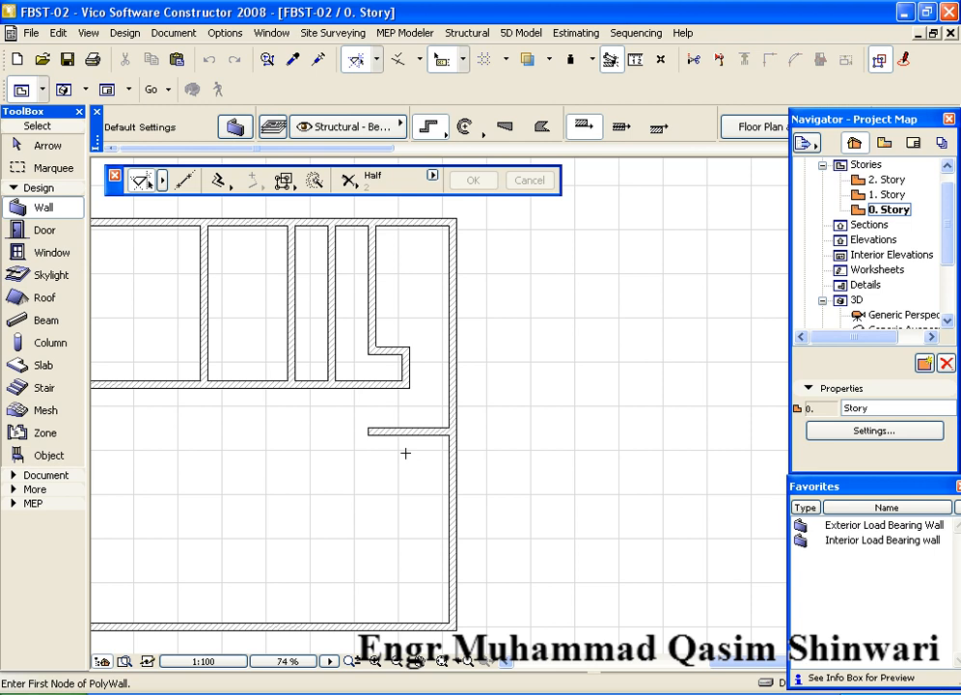
# Measure the gap from the short wall's upper-left corner up to the lower face of the horizontal interior wall.
pyautogui.moveTo(374, 398); pyautogui.dragTo(354, 355, button='middle')
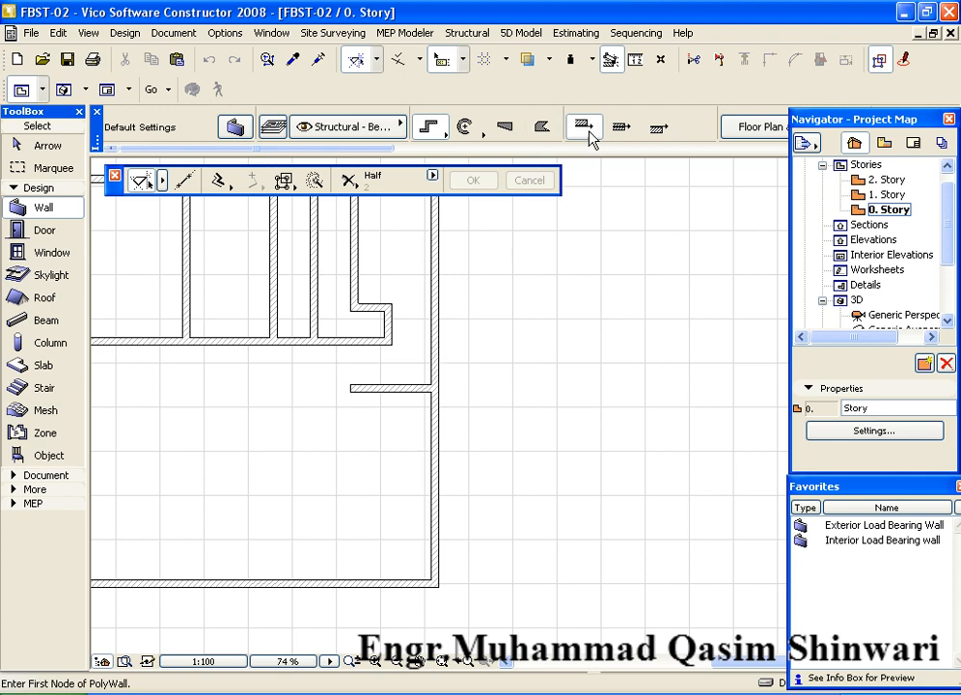
pyautogui.press('m')
pyautogui.scroll(4, 355, 357)
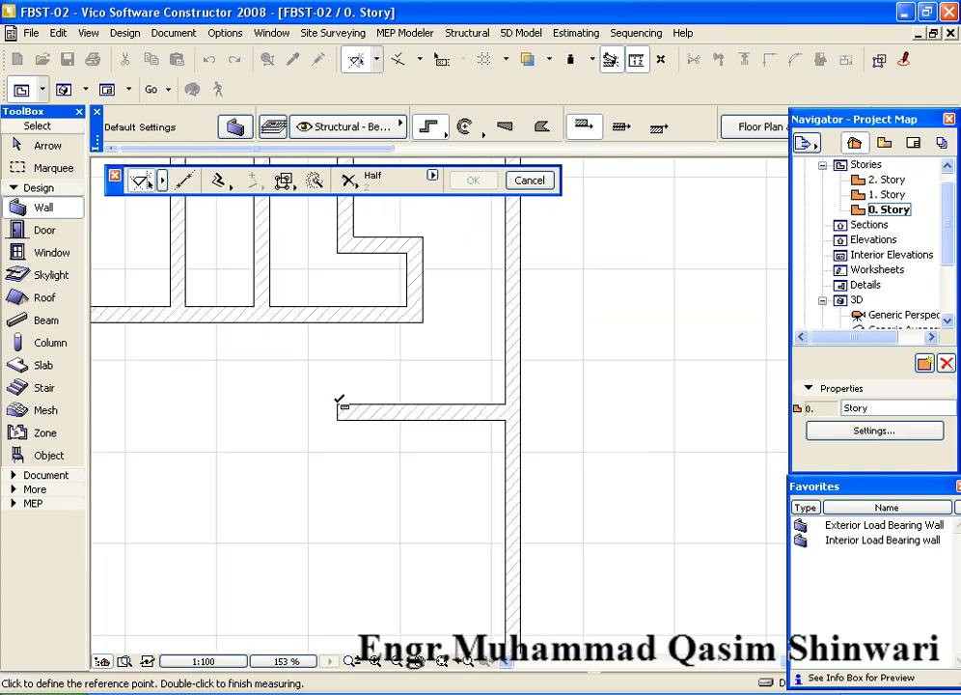
pyautogui.click(337, 404)
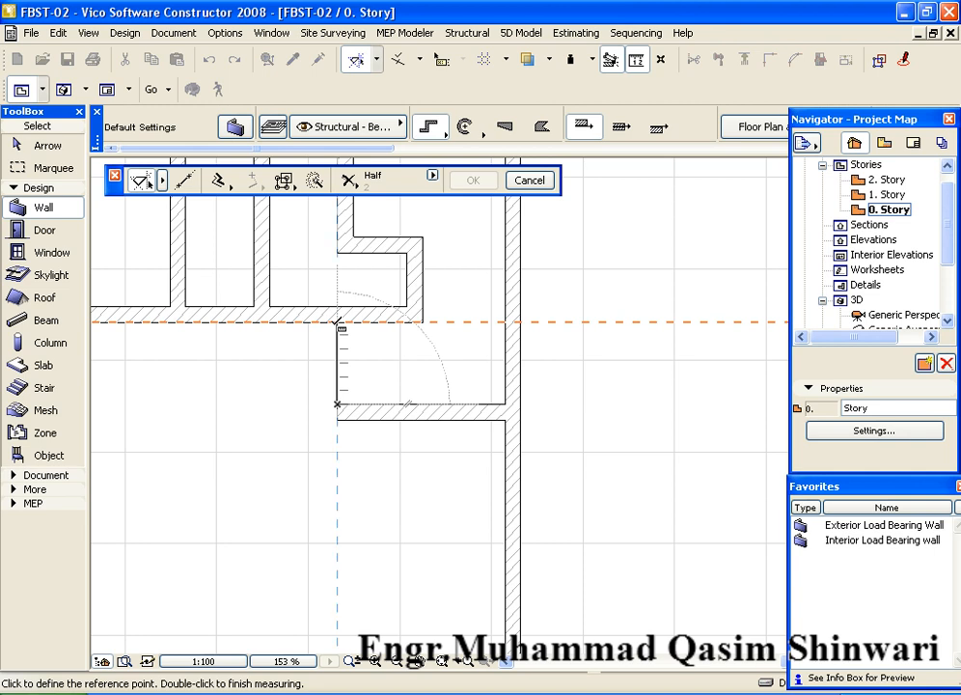
pyautogui.doubleClick(338, 322)
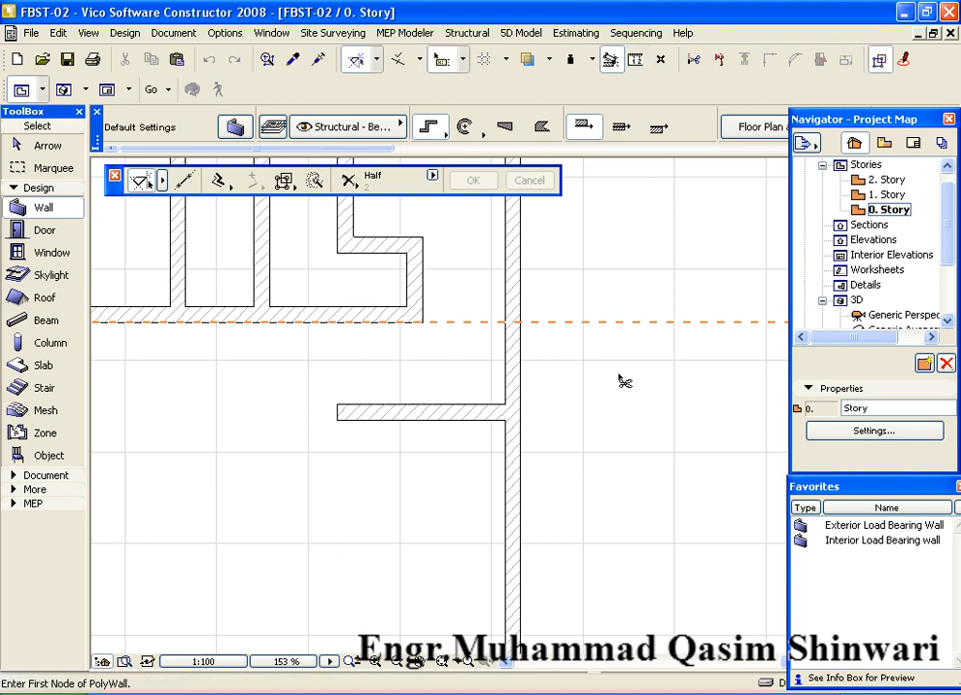
# Measure along the short wall's lower face from its free left end toward the right exterior wall.
pyautogui.scroll(-1, 440, 445)
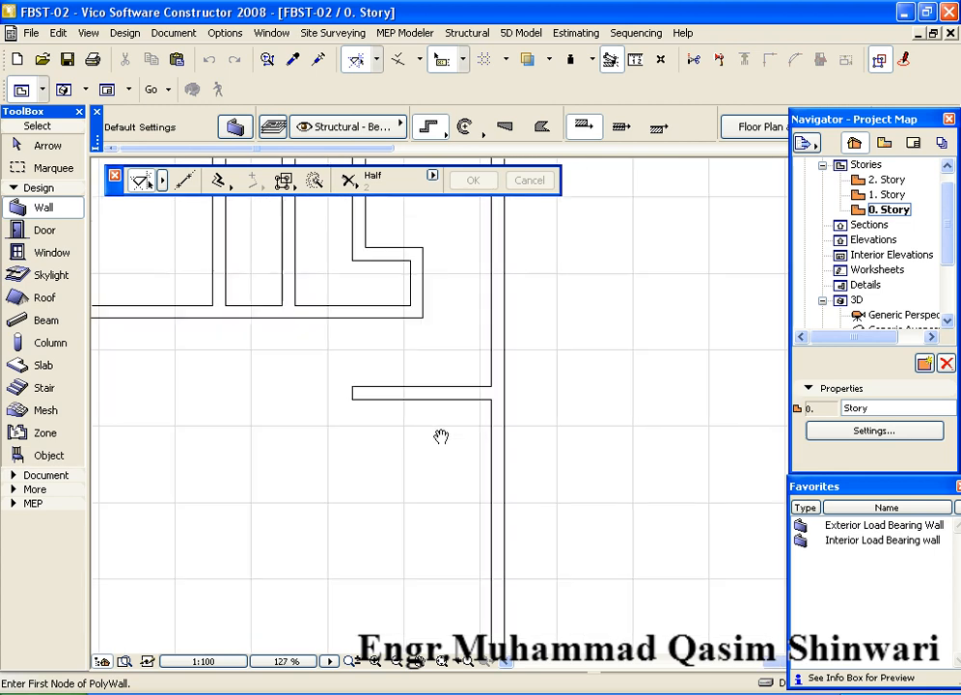
pyautogui.scroll(-2, 438, 370)
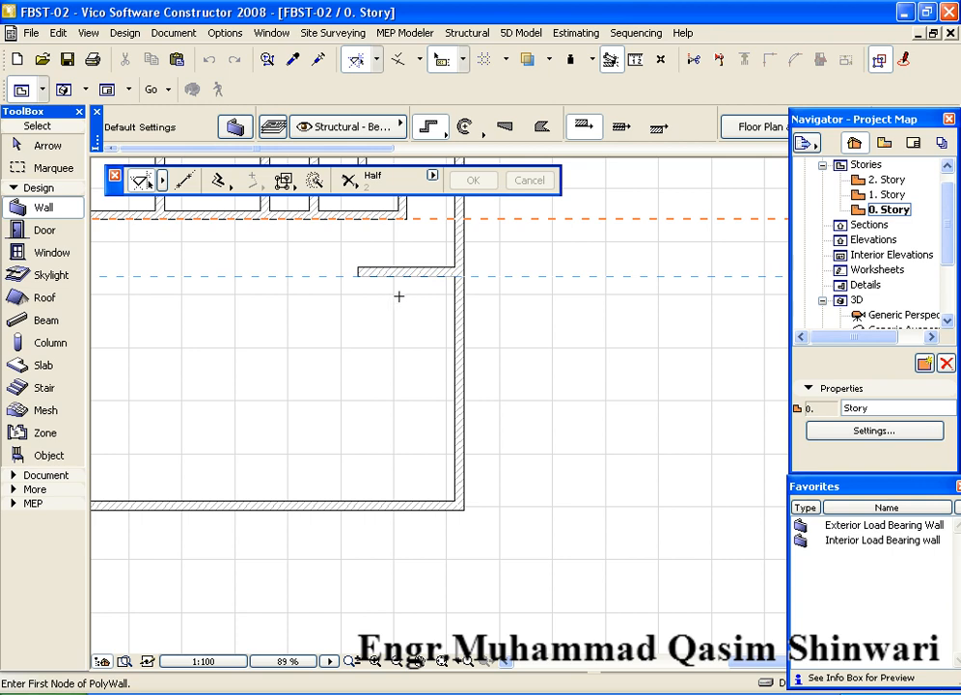
pyautogui.press('m')
pyautogui.click(358, 276)
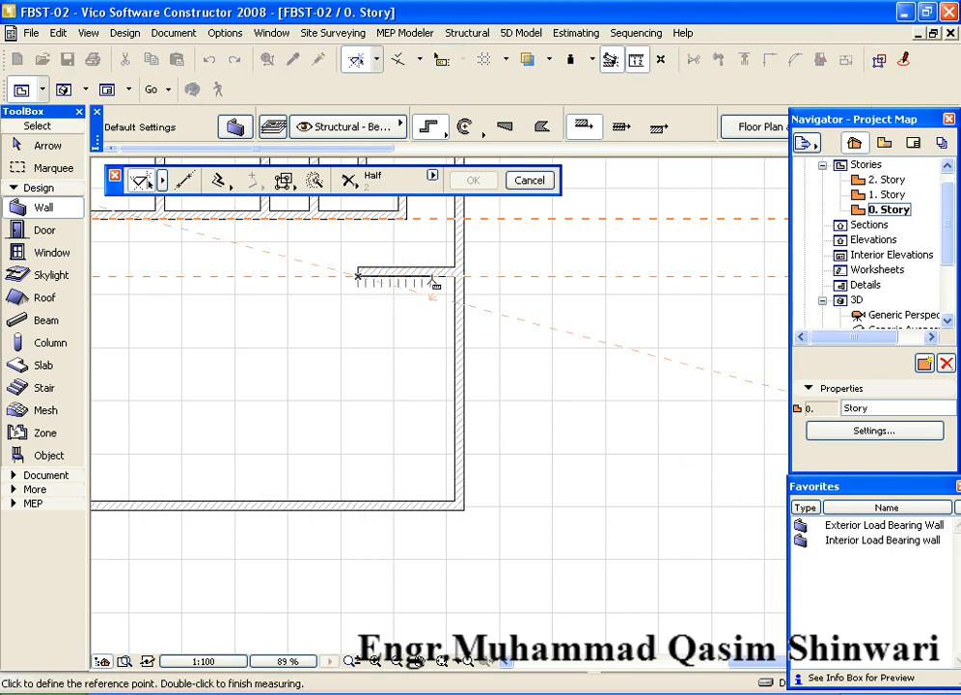
pyautogui.press('Escape')
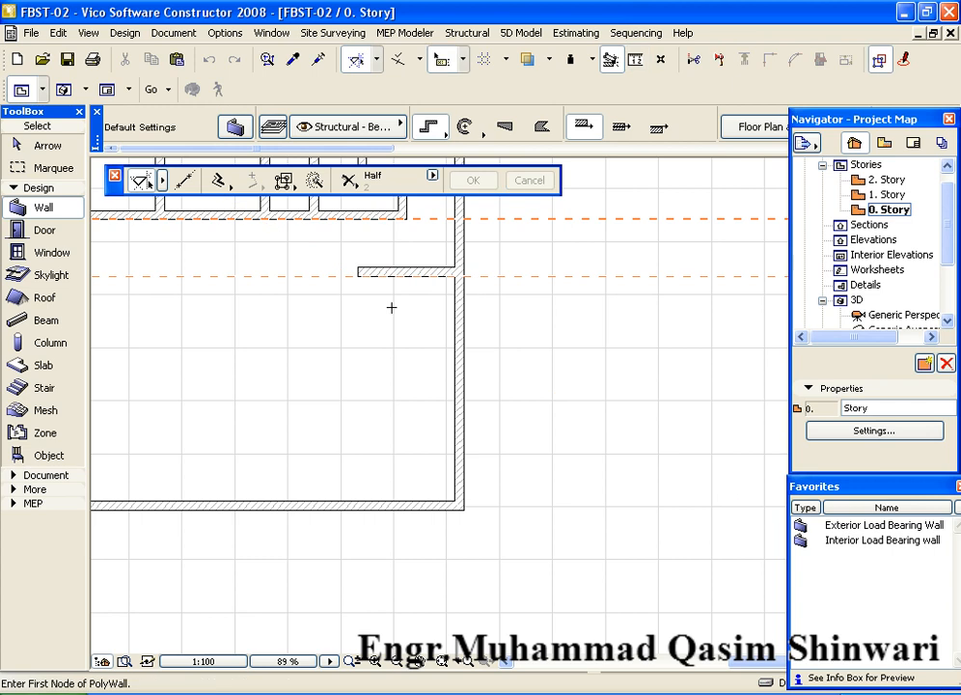
pyautogui.click(430, 279)
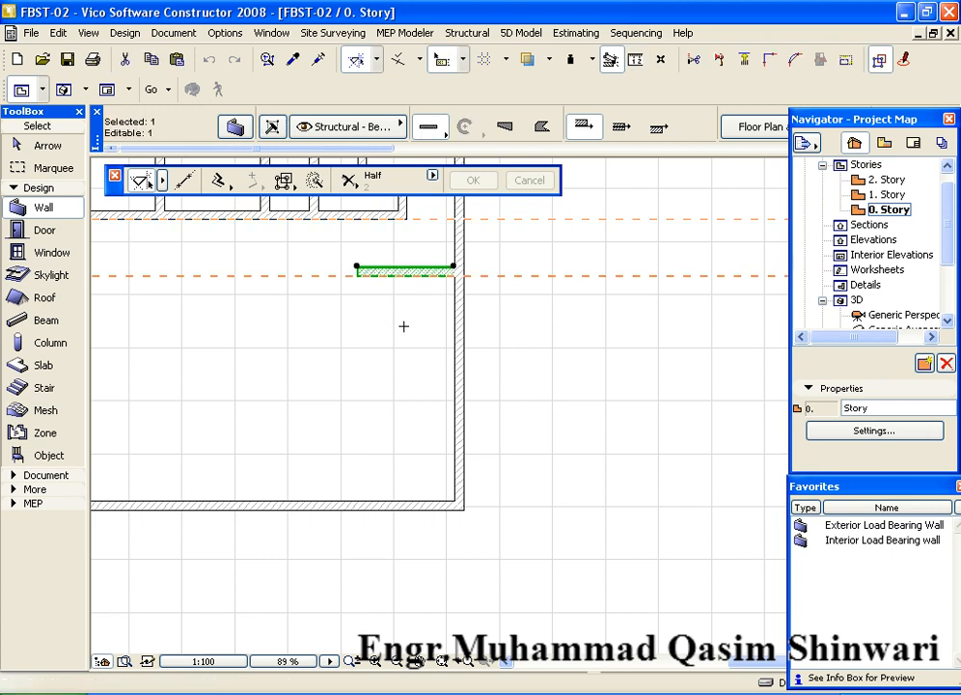
pyautogui.rightClick(193, 396)
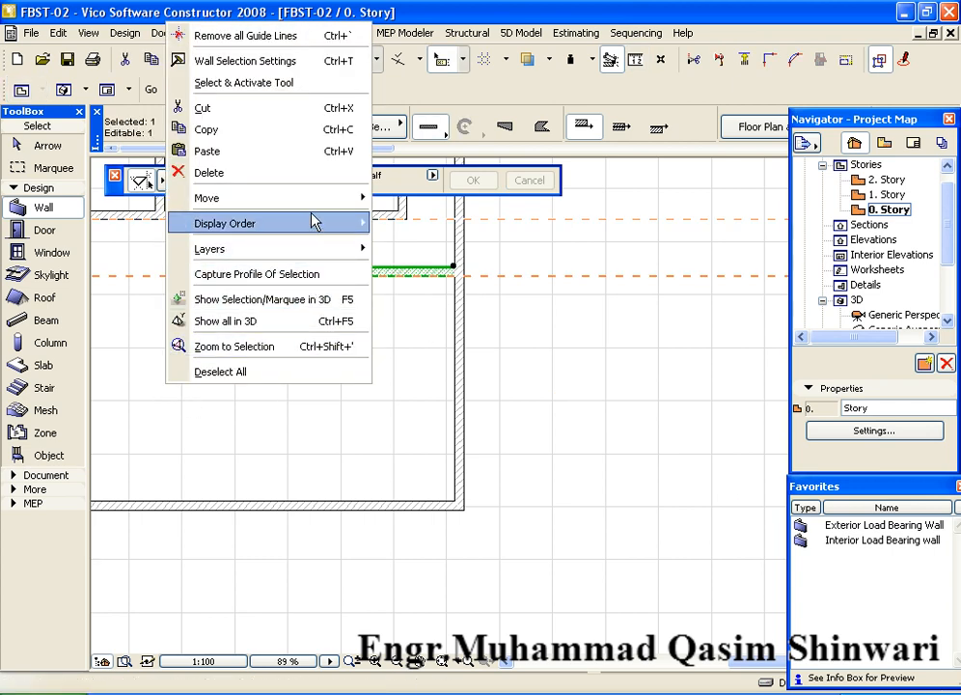
pyautogui.moveTo(309, 198)
pyautogui.click(415, 288)
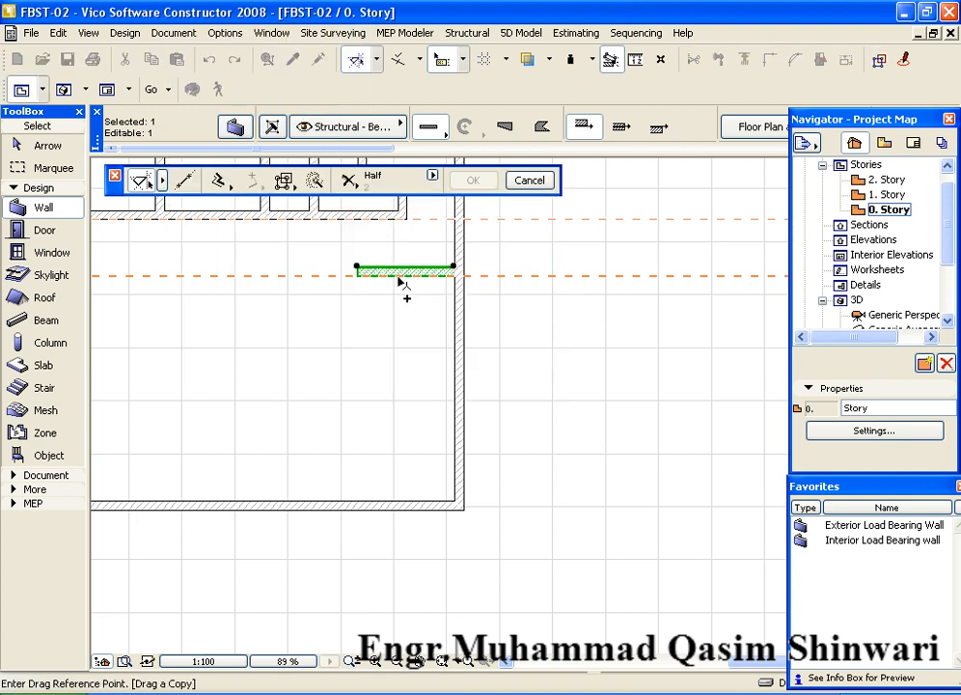
pyautogui.click(396, 269)
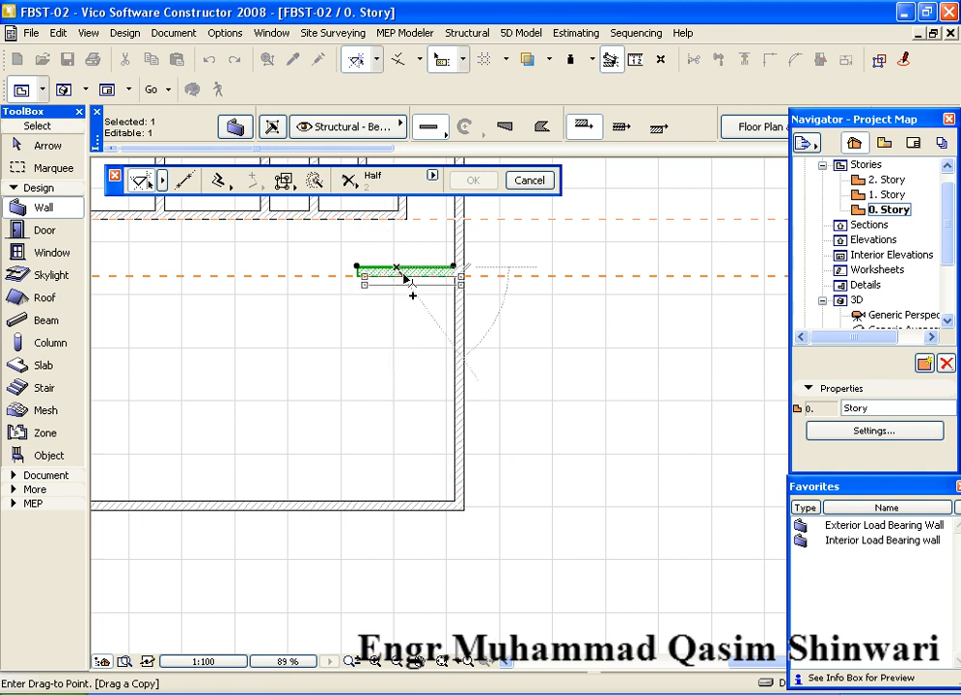
pyautogui.press('Escape')
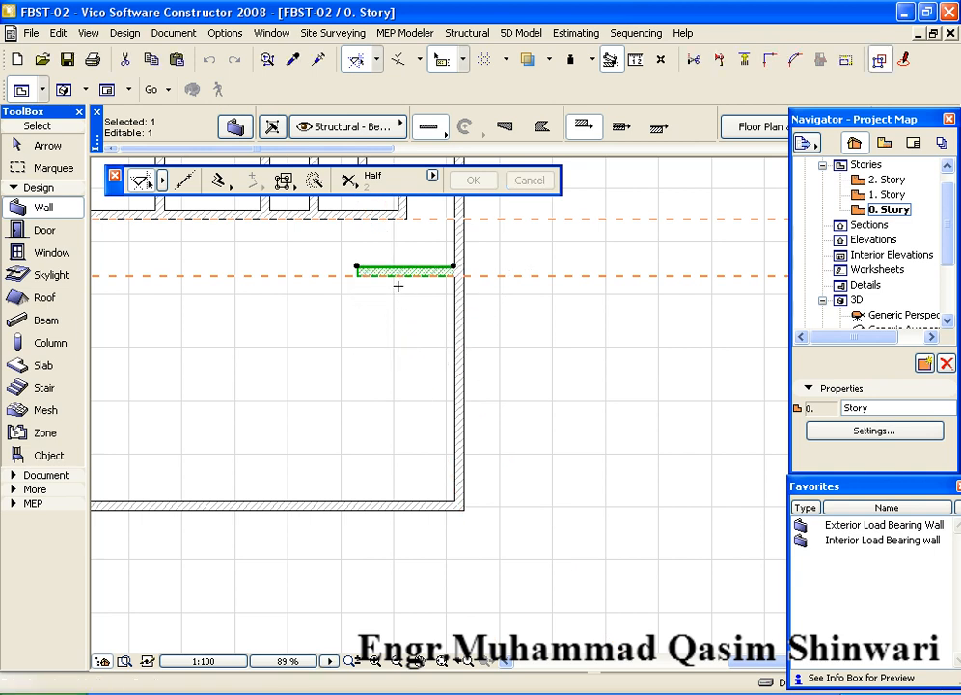
# Drag a copy of the selected short horizontal wall straight down along the right exterior wall, taking the reference point on its lower face.
pyautogui.rightClick(376, 357)
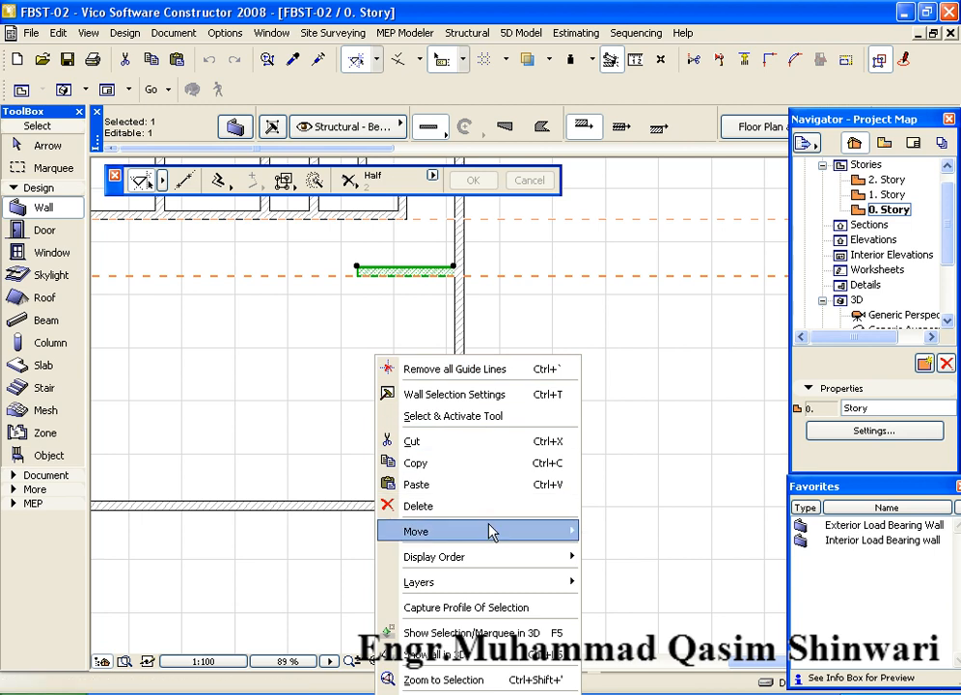
pyautogui.moveTo(510, 554)
pyautogui.moveTo(560, 533)
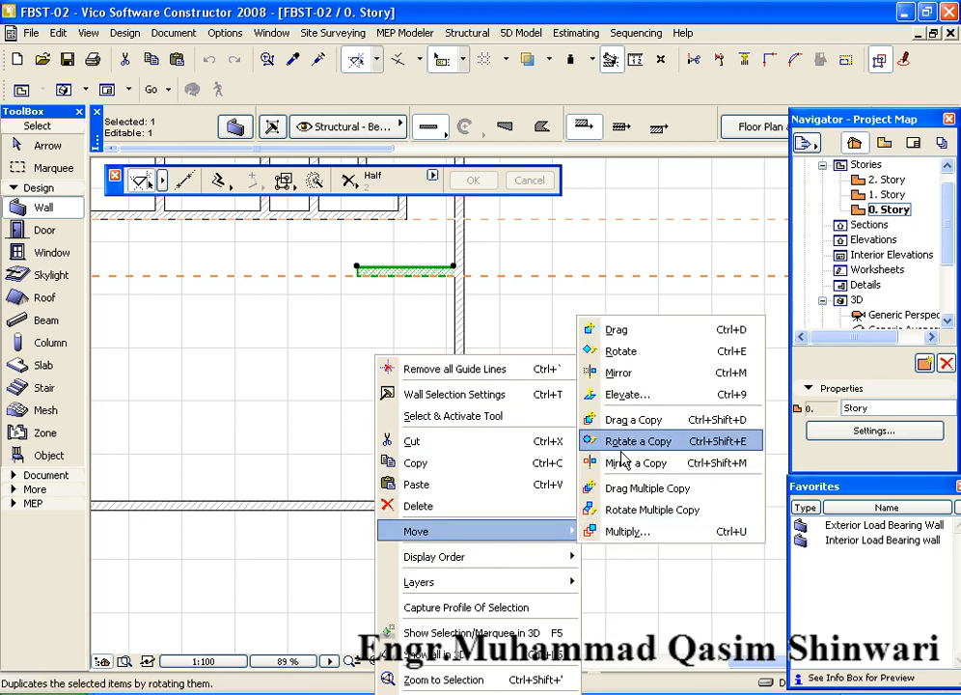
pyautogui.click(622, 419)
pyautogui.scroll(4, 430, 321)
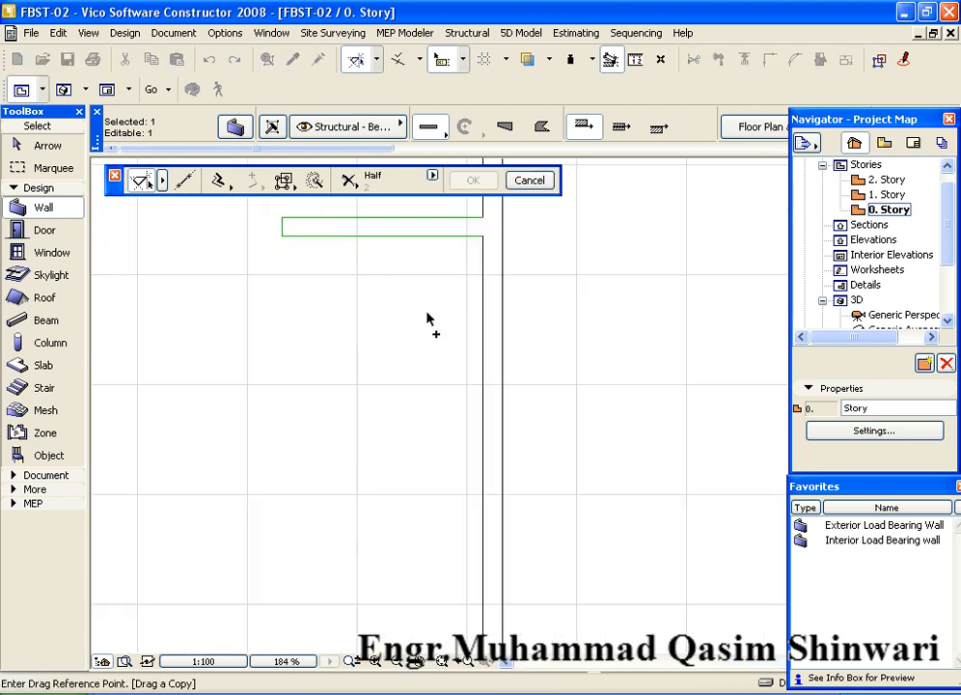
pyautogui.click(393, 239)
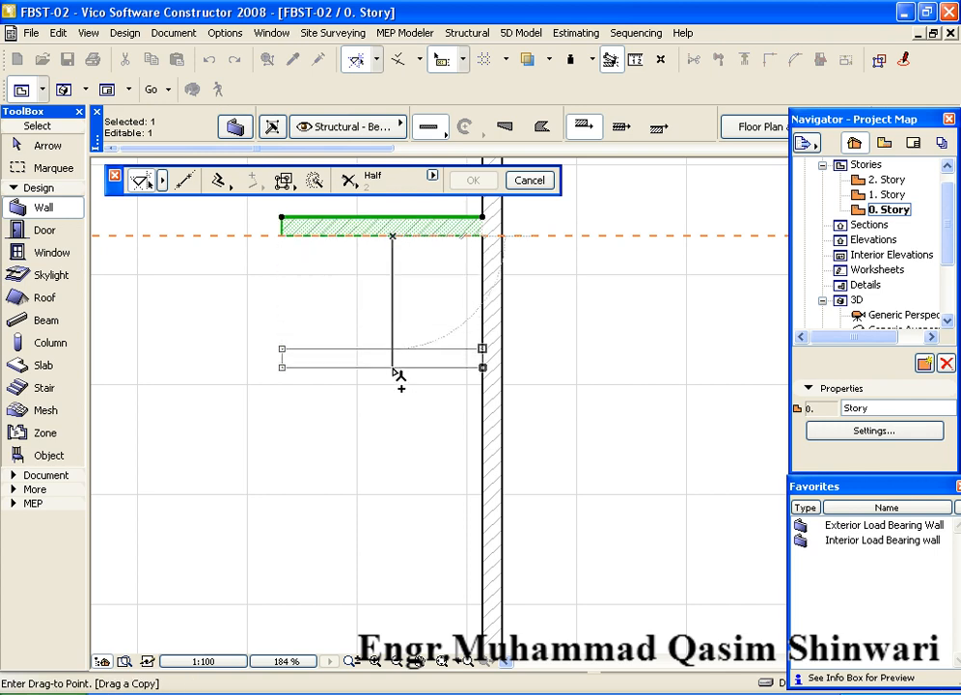
pyautogui.scroll(-1, 393, 412)
pyautogui.moveTo(393, 412); pyautogui.dragTo(392, 348, button='middle')
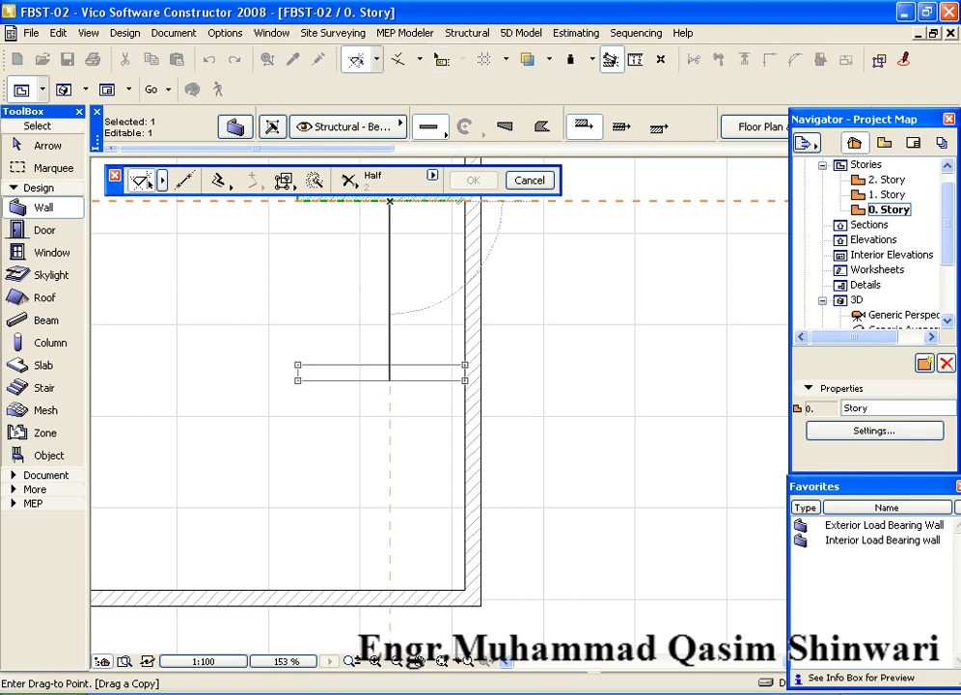
pyautogui.click(390, 367)
pyautogui.scroll(-3, 393, 371)
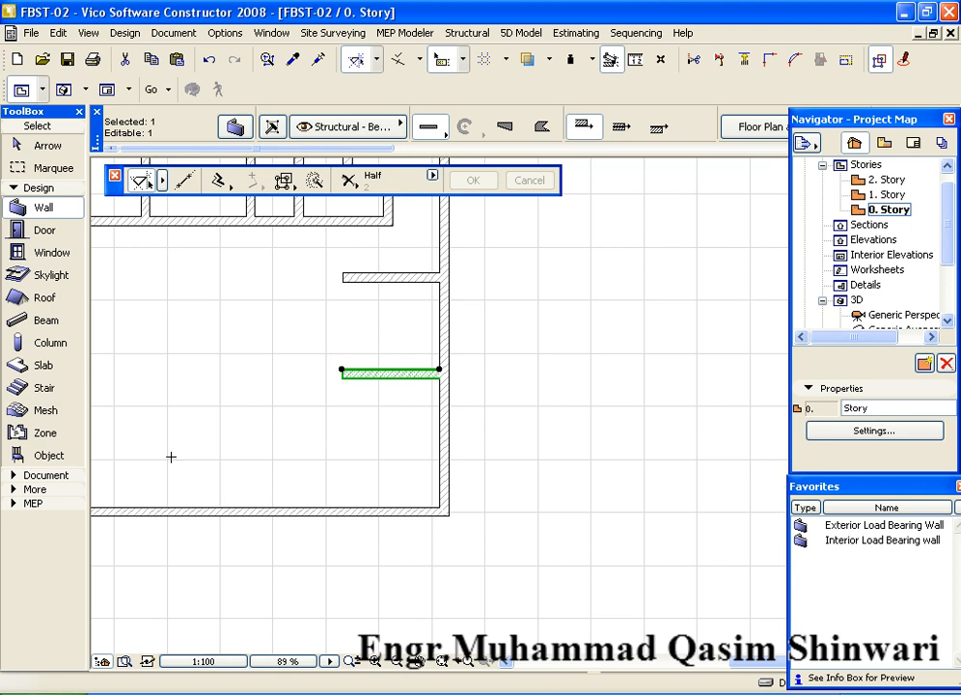
# Drag the copied short wall a little farther straight down along the right exterior wall and deselect it.
pyautogui.rightClick(232, 381)
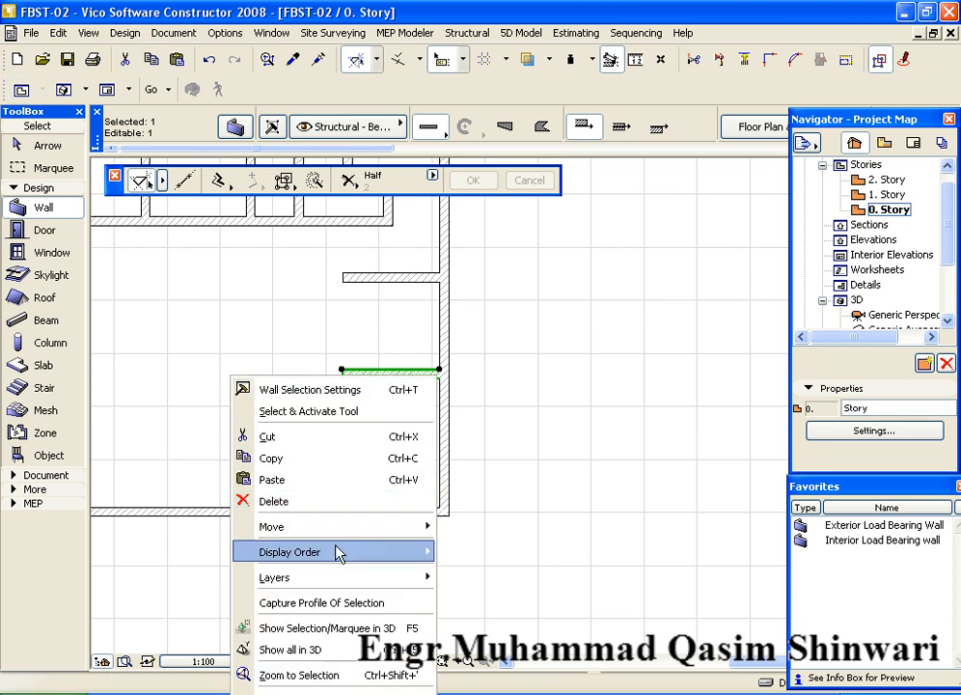
pyautogui.moveTo(354, 553)
pyautogui.moveTo(388, 529)
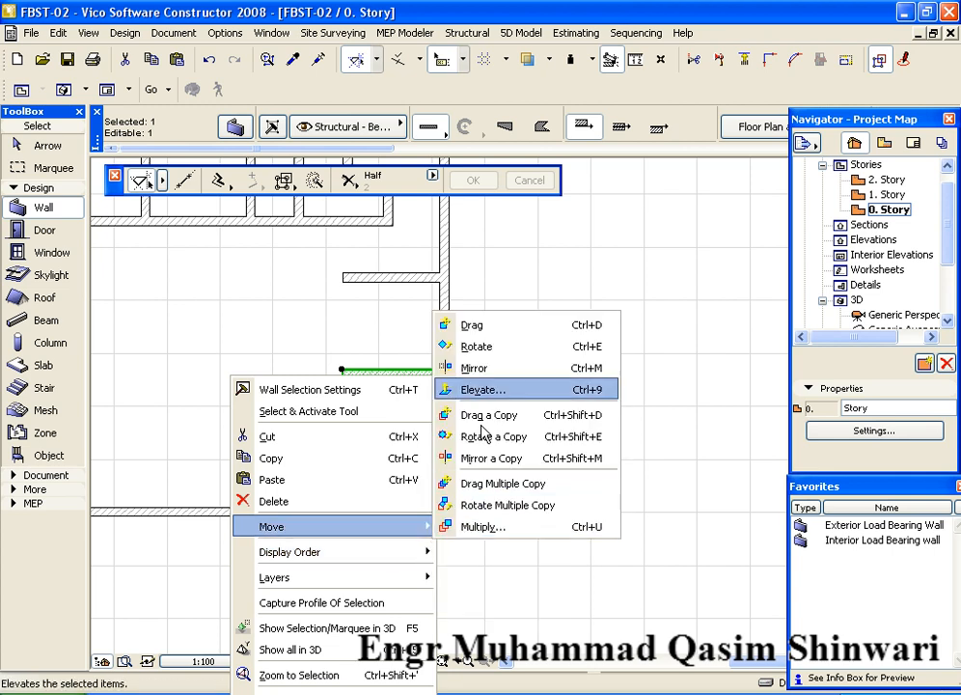
pyautogui.click(473, 328)
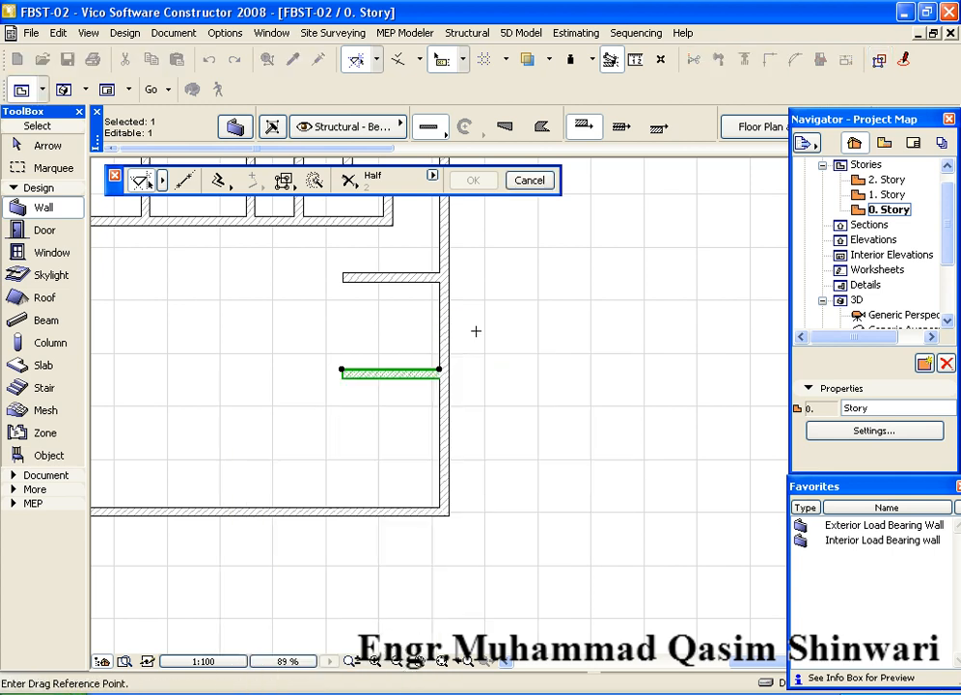
pyautogui.click(386, 377)
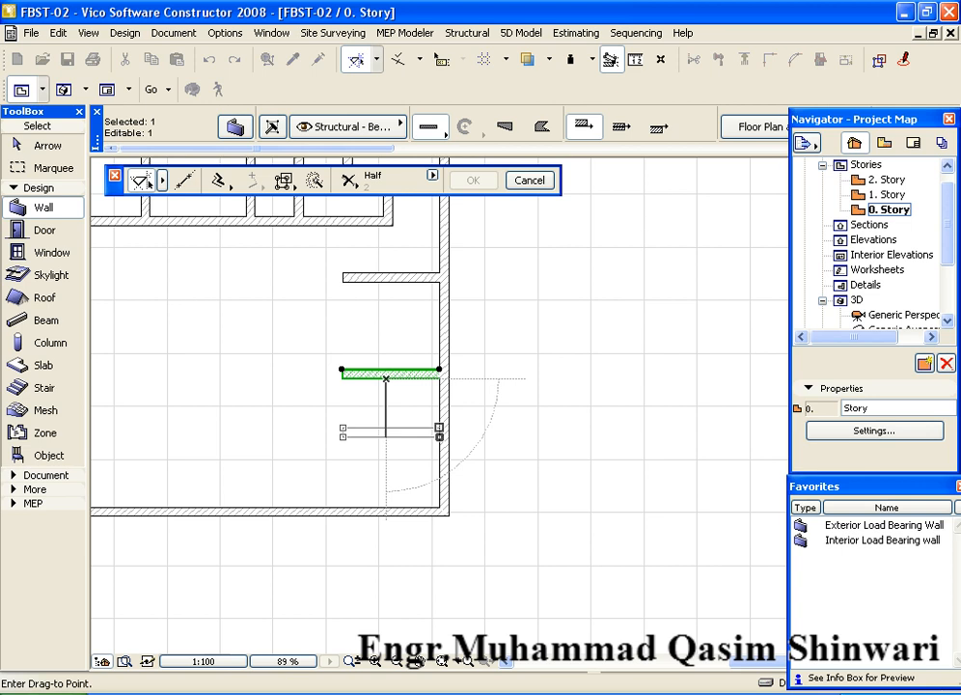
pyautogui.click(386, 419)
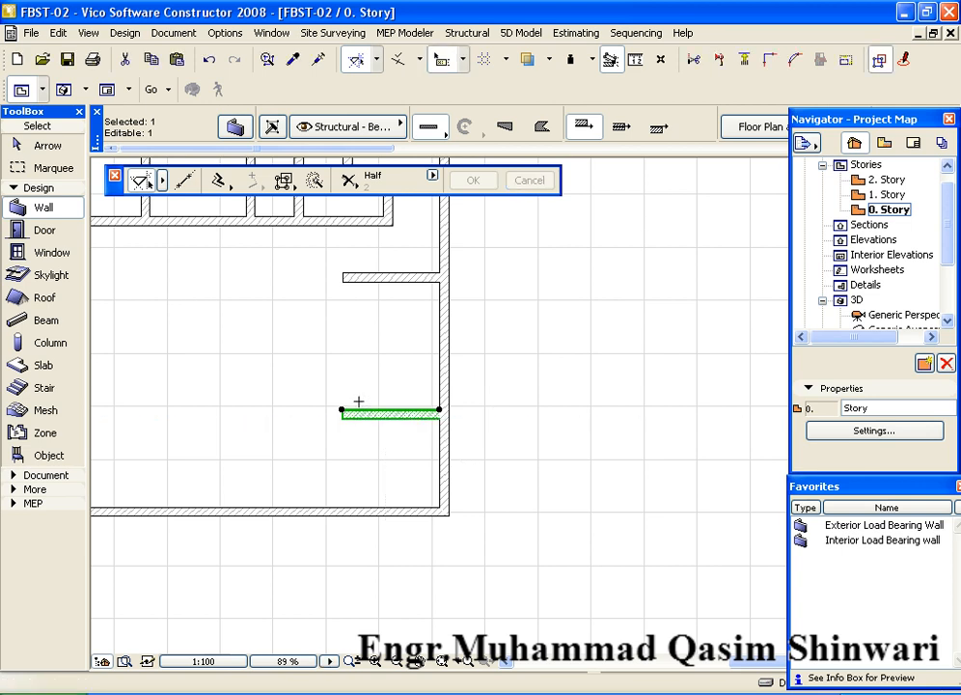
pyautogui.press('Escape')
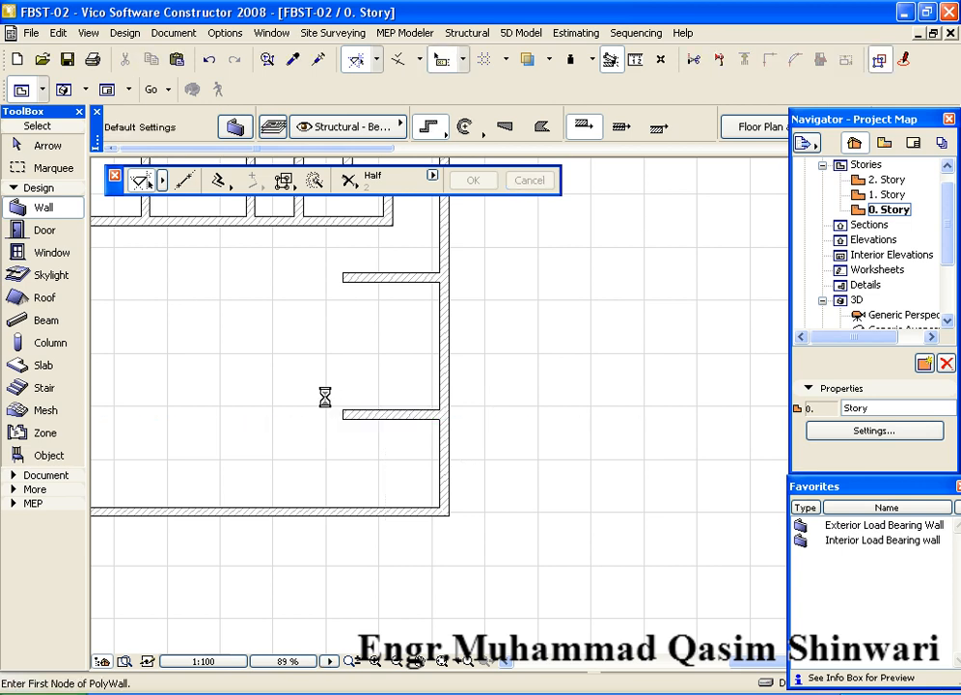
# With the Interior Load Bearing wall favorite and the wall body left of its reference line, draw a vertical wall joining the two short walls' free ends.
pyautogui.scroll(-2, 289, 382)
pyautogui.moveTo(290, 382); pyautogui.dragTo(431, 442, button='middle')
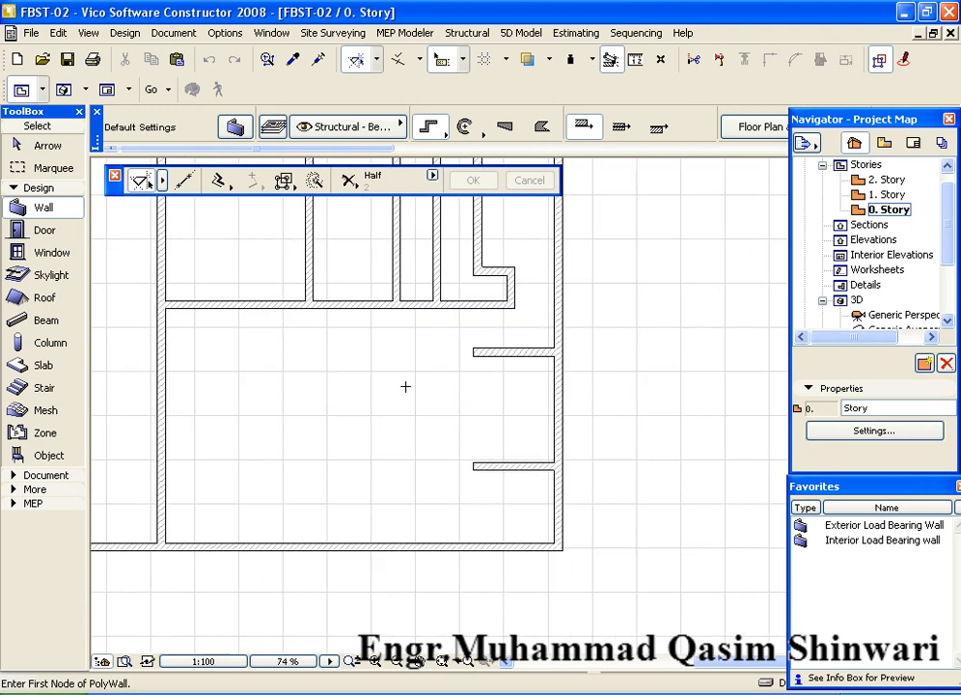
pyautogui.moveTo(400, 383); pyautogui.dragTo(389, 393, button='middle')
pyautogui.scroll(-1, 384, 391)
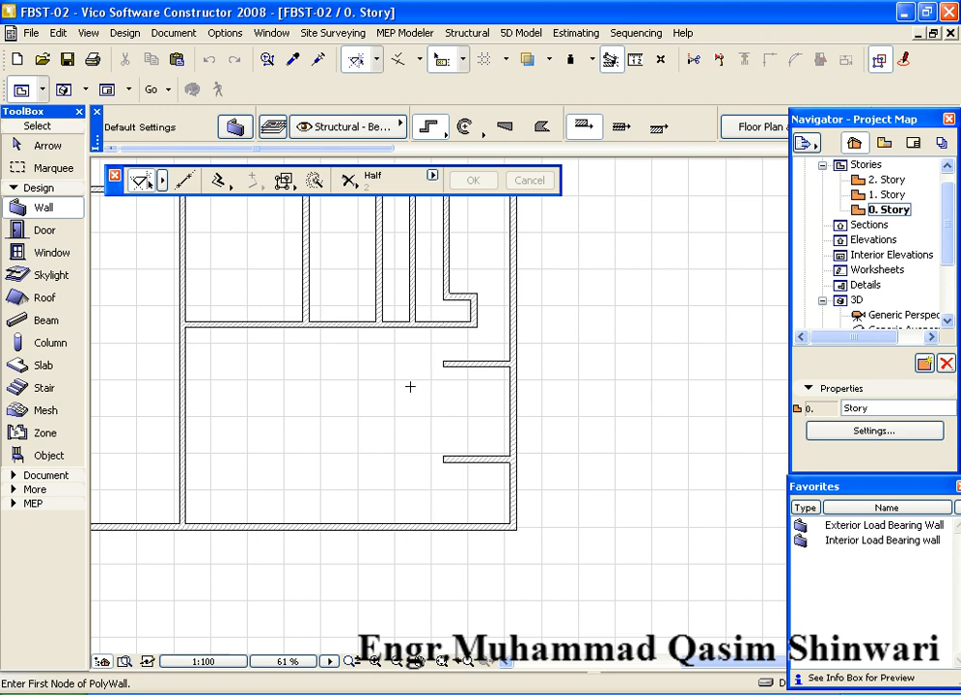
pyautogui.click(873, 539)
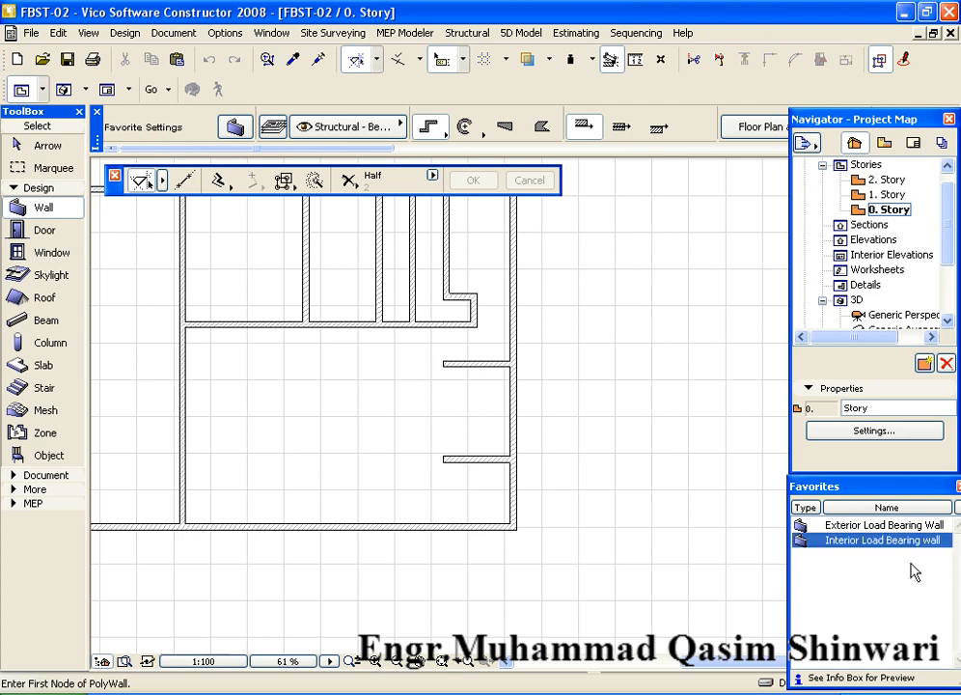
pyautogui.scroll(4, 393, 421)
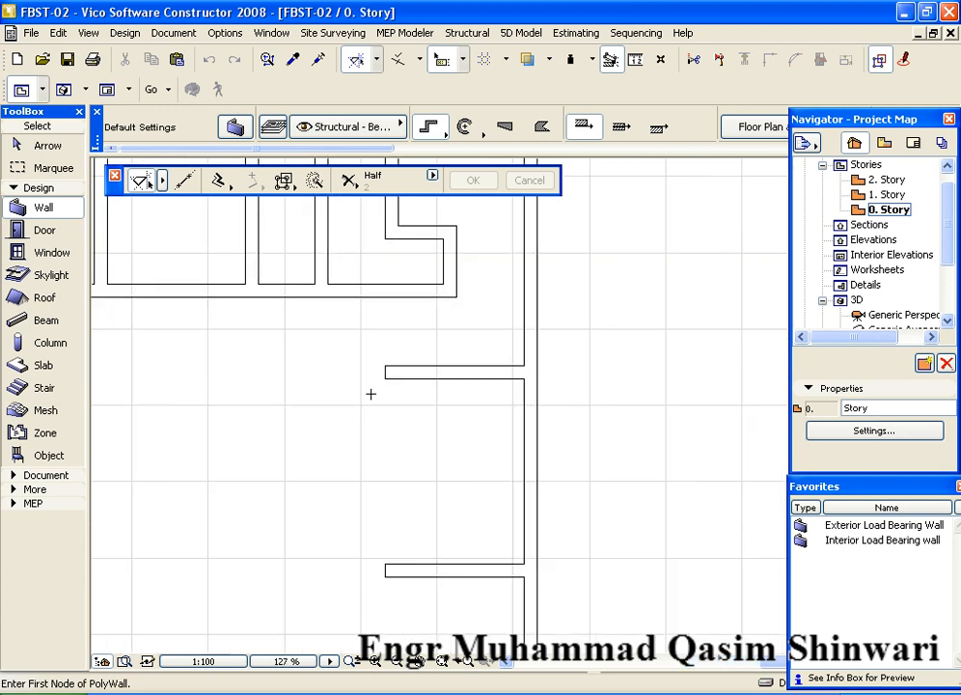
pyautogui.click(384, 366)
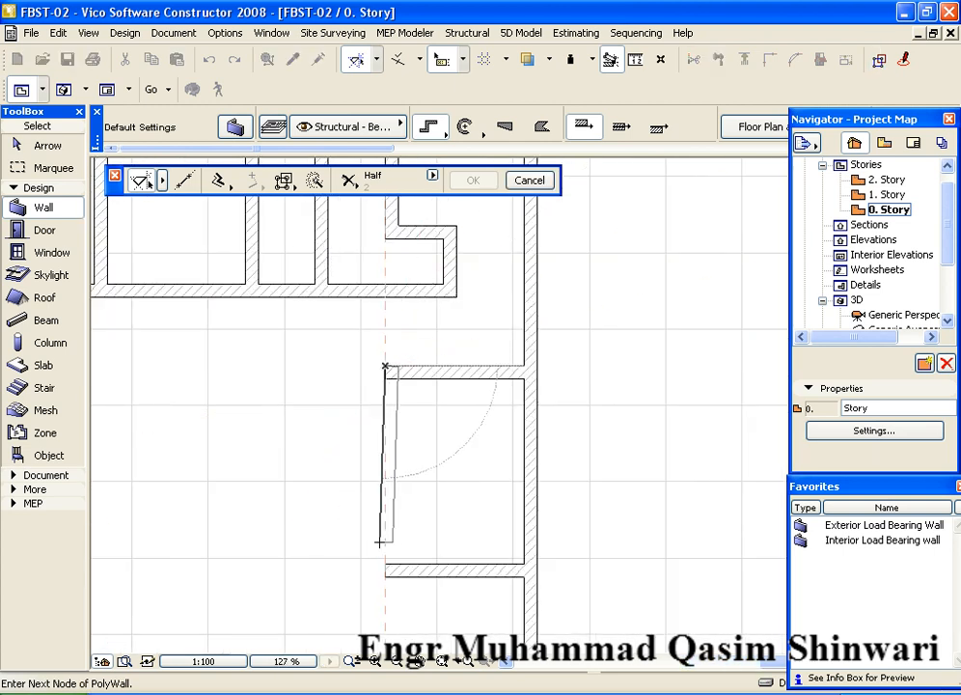
pyautogui.press('Escape')
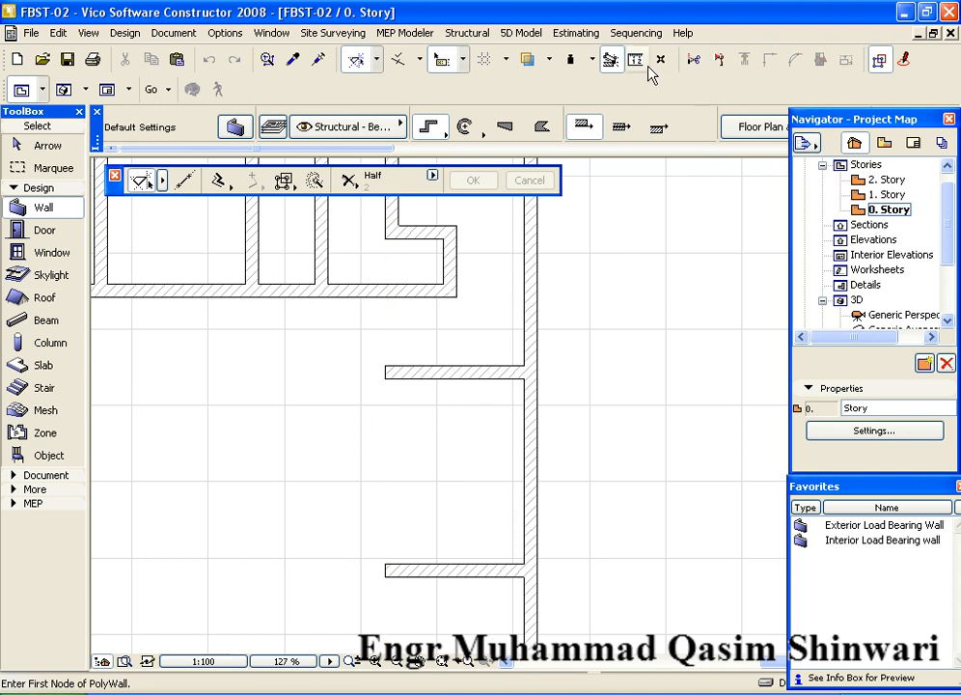
pyautogui.click(649, 131)
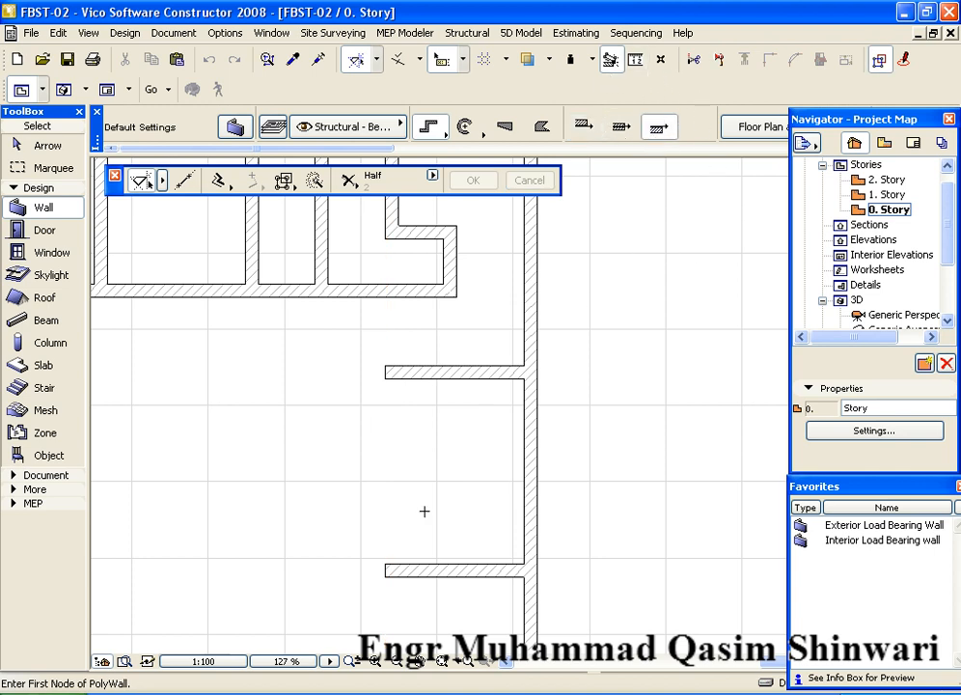
pyautogui.click(386, 366)
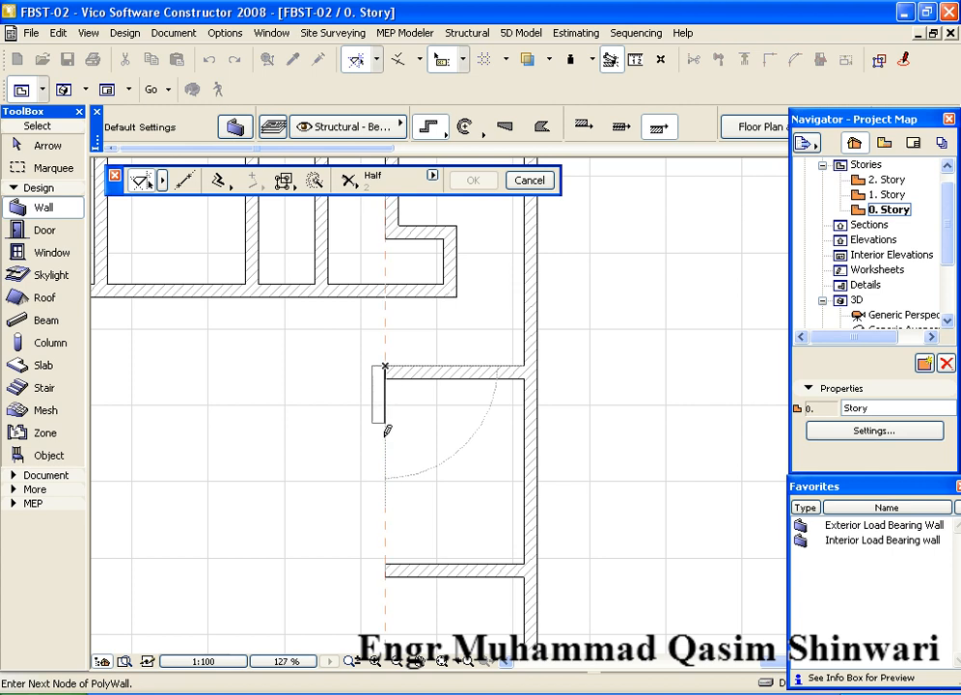
pyautogui.click(386, 569)
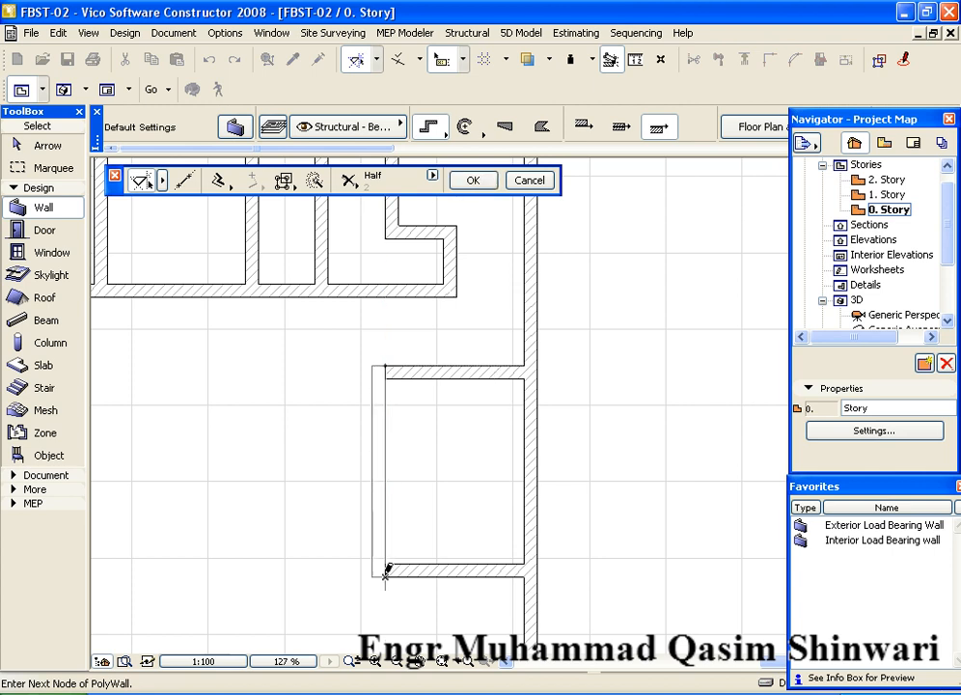
pyautogui.rightClick(386, 570)
pyautogui.click(396, 523)
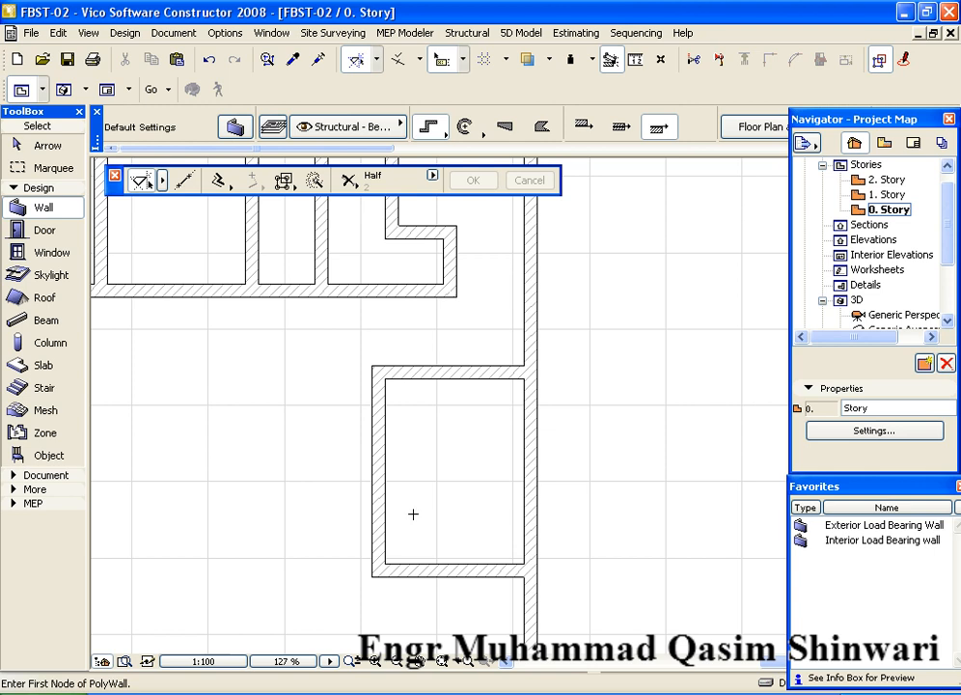
# Measure the gap from the small room's outer lower-left corner down to the bottom exterior wall's inner face.
pyautogui.scroll(-1, 413, 514)
pyautogui.scroll(-1, 413, 514)
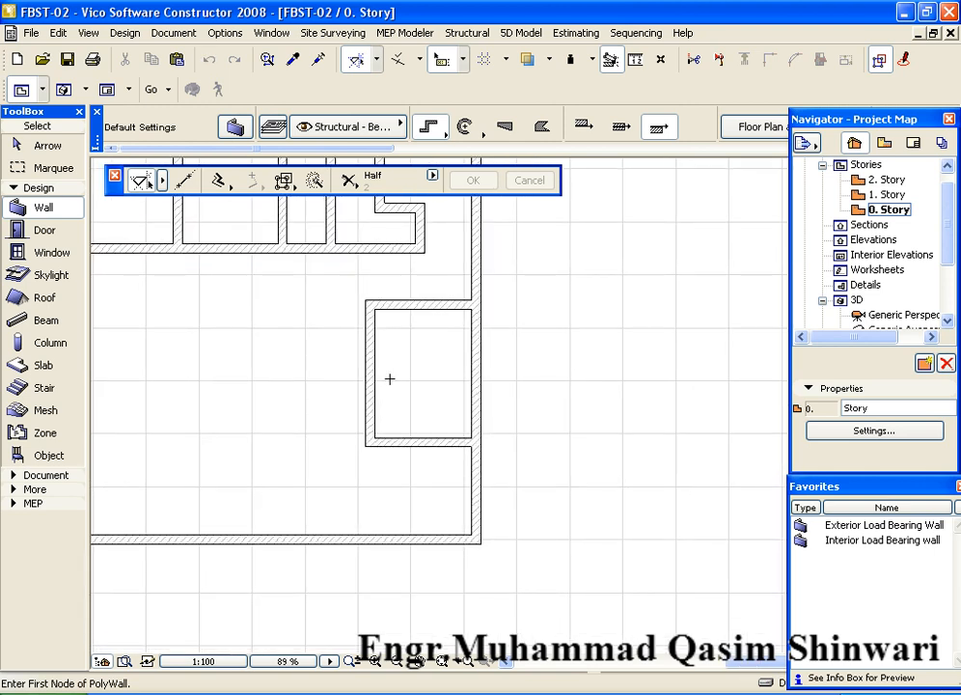
pyautogui.moveTo(384, 454); pyautogui.dragTo(382, 440, button='middle')
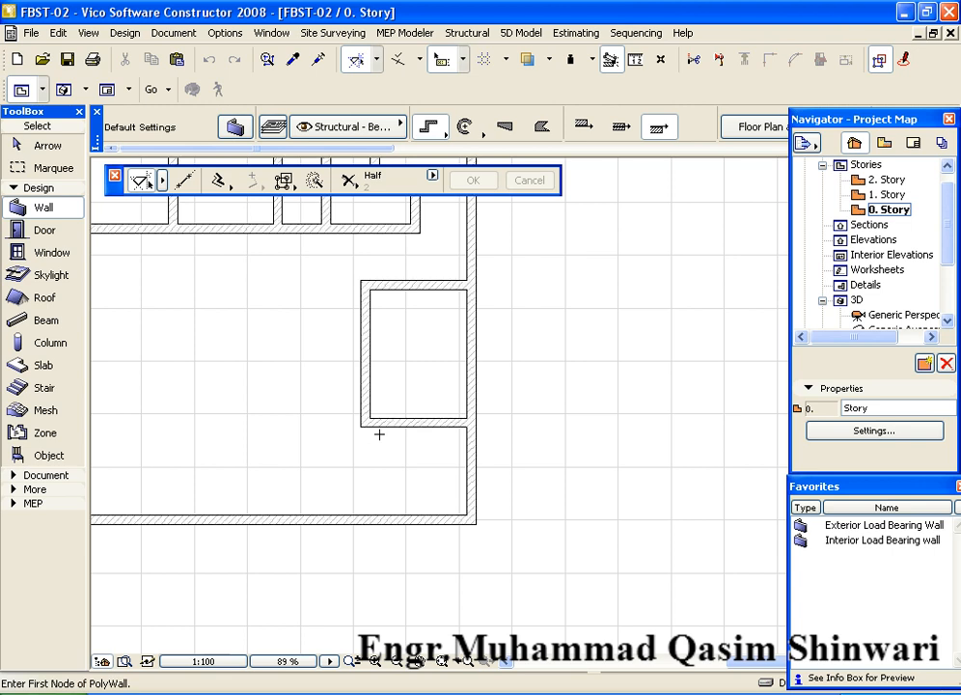
pyautogui.press('m')
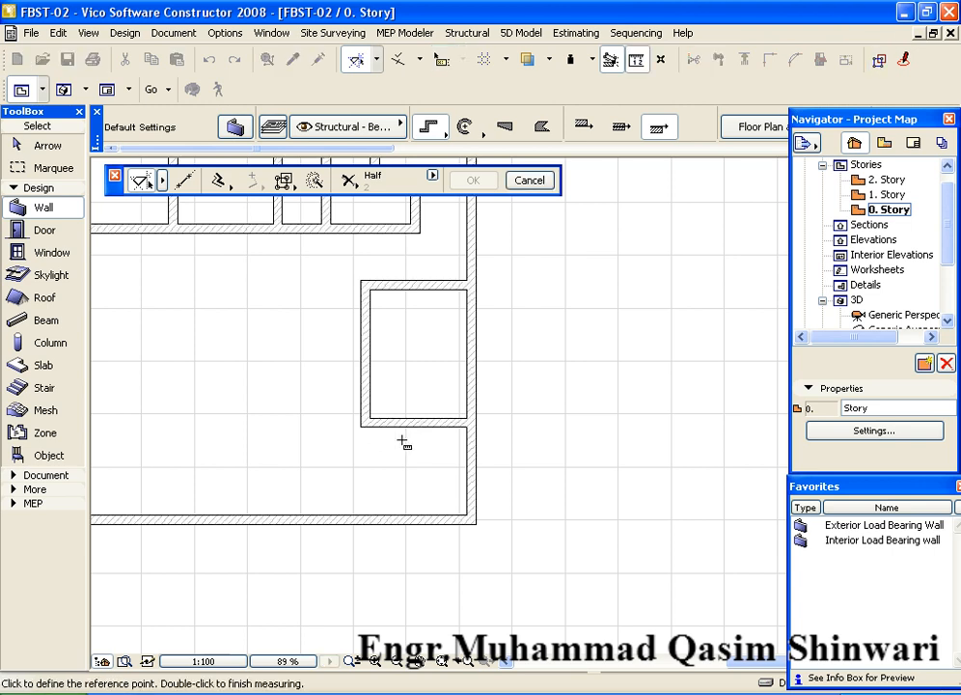
pyautogui.click(361, 426)
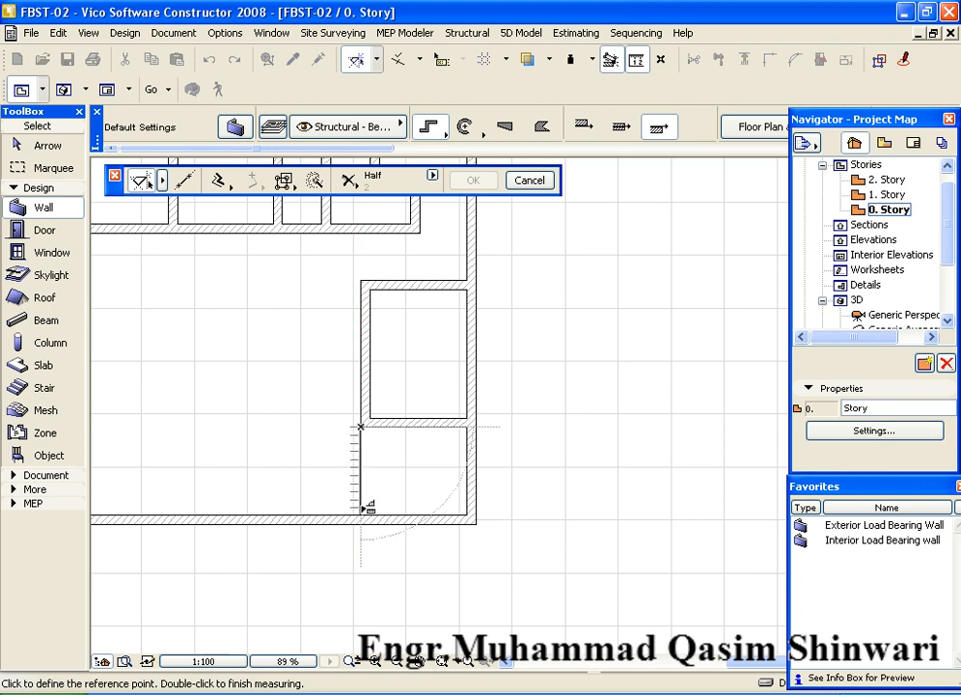
pyautogui.press('Escape')
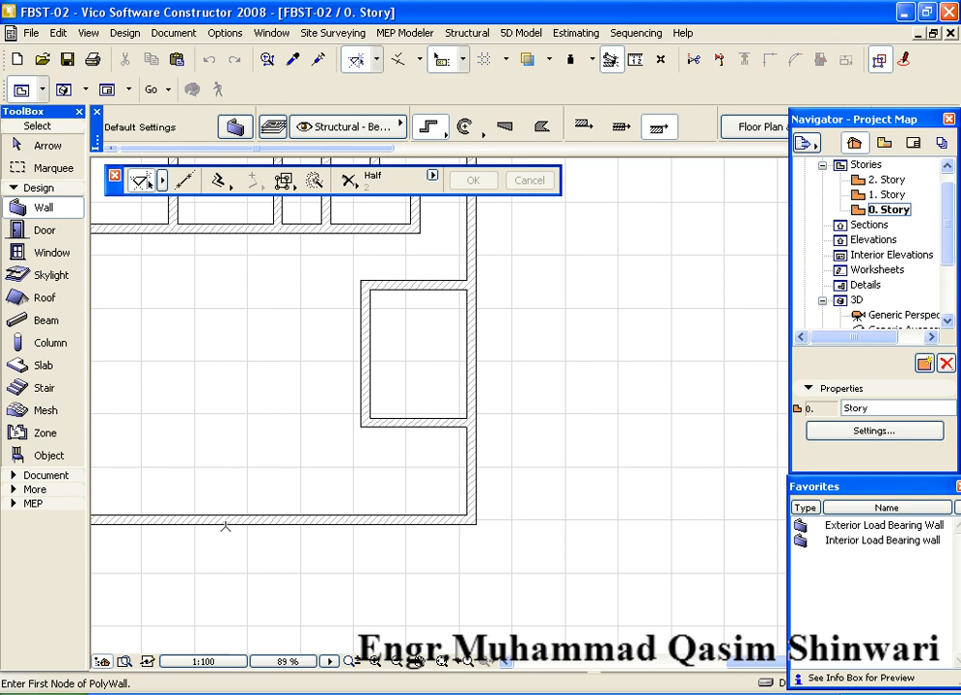
# Draw a short vertical wall from the small room's outer upper-left corner up to the horizontal interior wall.
pyautogui.moveTo(343, 362); pyautogui.dragTo(318, 478, button='middle')
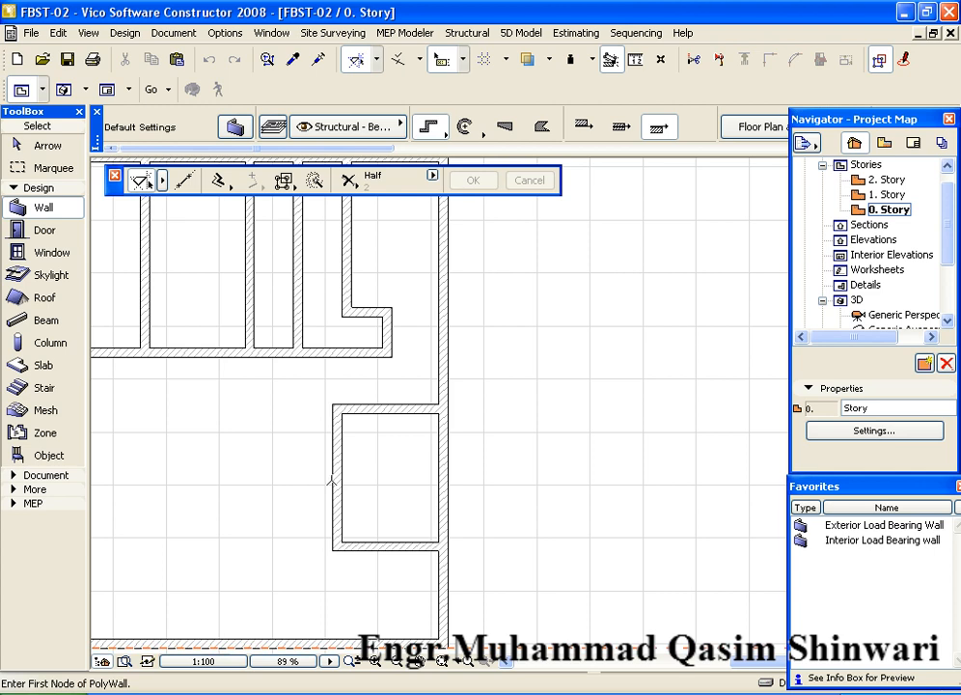
pyautogui.click(334, 403)
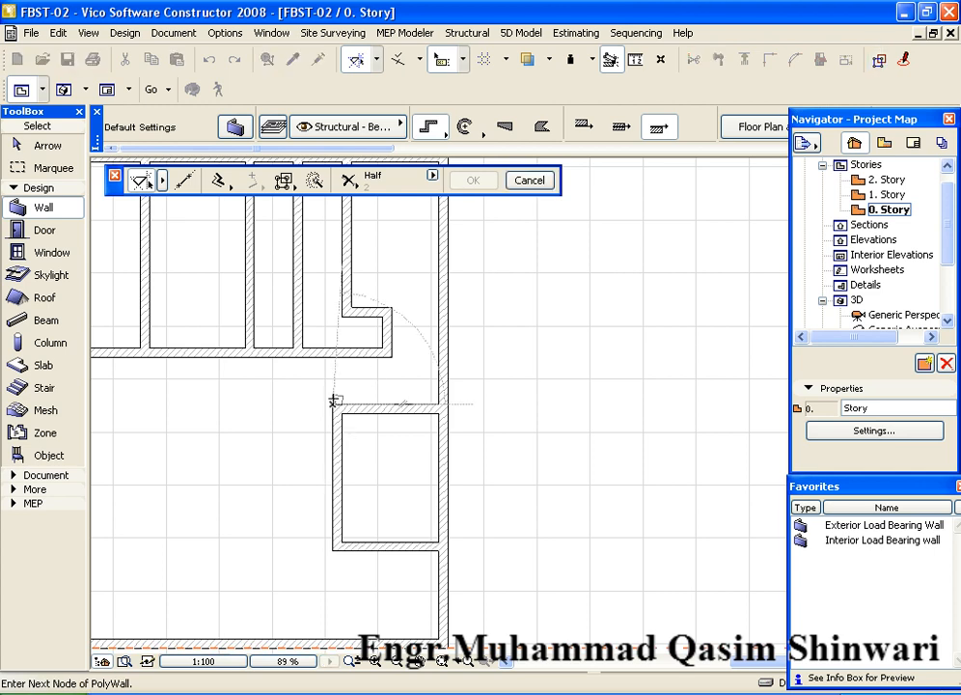
pyautogui.rightClick(334, 352)
pyautogui.click(367, 537)
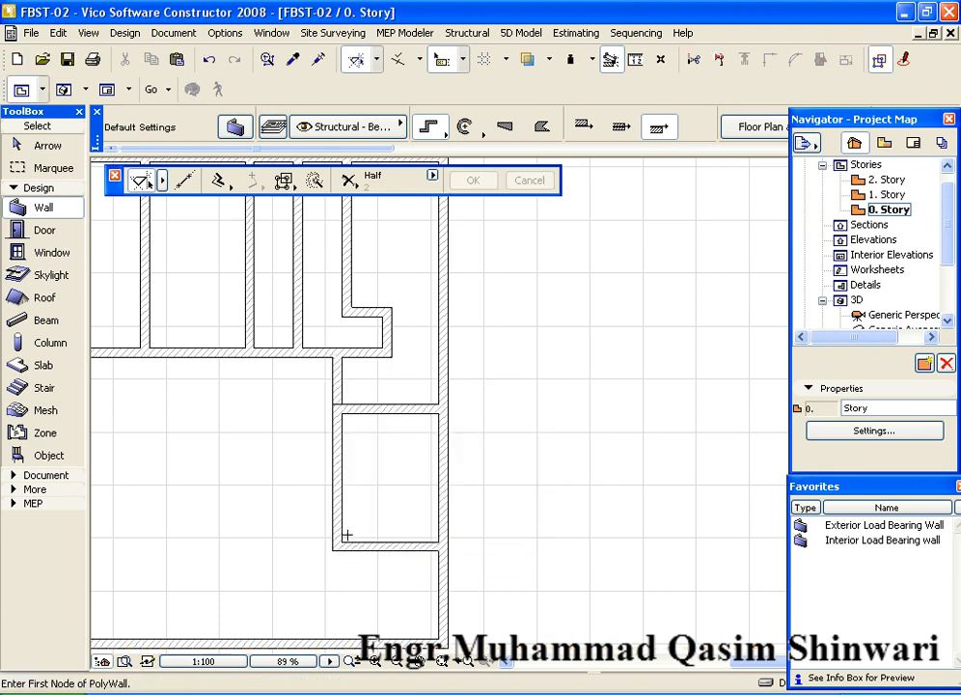
# Delete the short vertical wall between the small room and the horizontal interior wall above it.
pyautogui.scroll(-2, 344, 526)
pyautogui.moveTo(344, 521); pyautogui.dragTo(334, 494, button='middle')
pyautogui.moveTo(347, 442); pyautogui.dragTo(346, 468, button='middle')
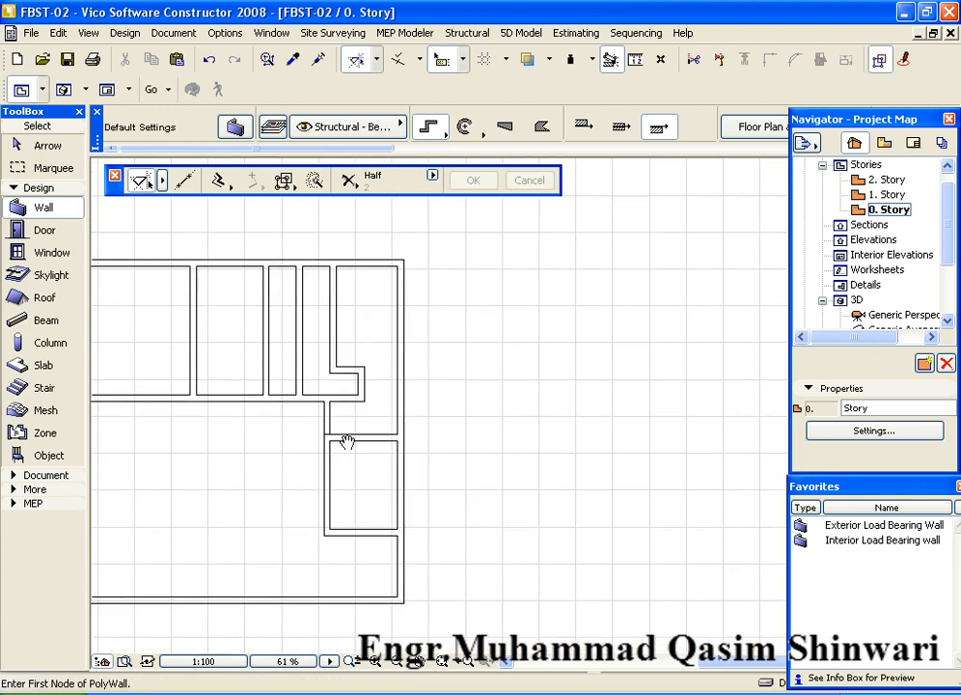
pyautogui.scroll(4, 355, 442)
pyautogui.keyDown('shift'); pyautogui.click(323, 420); pyautogui.keyUp('shift')
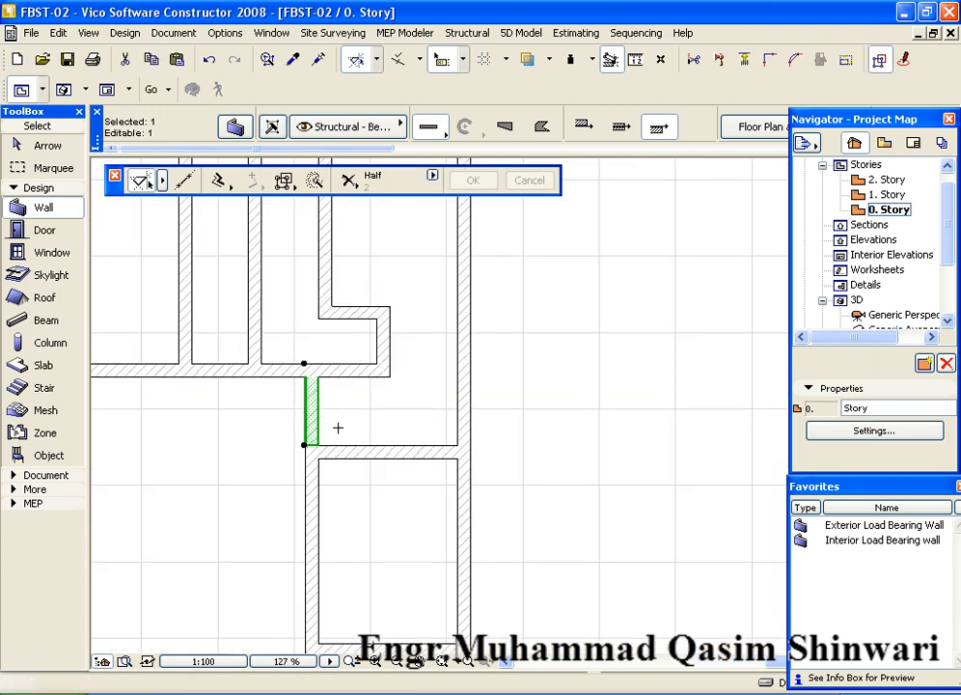
pyautogui.press('Delete')
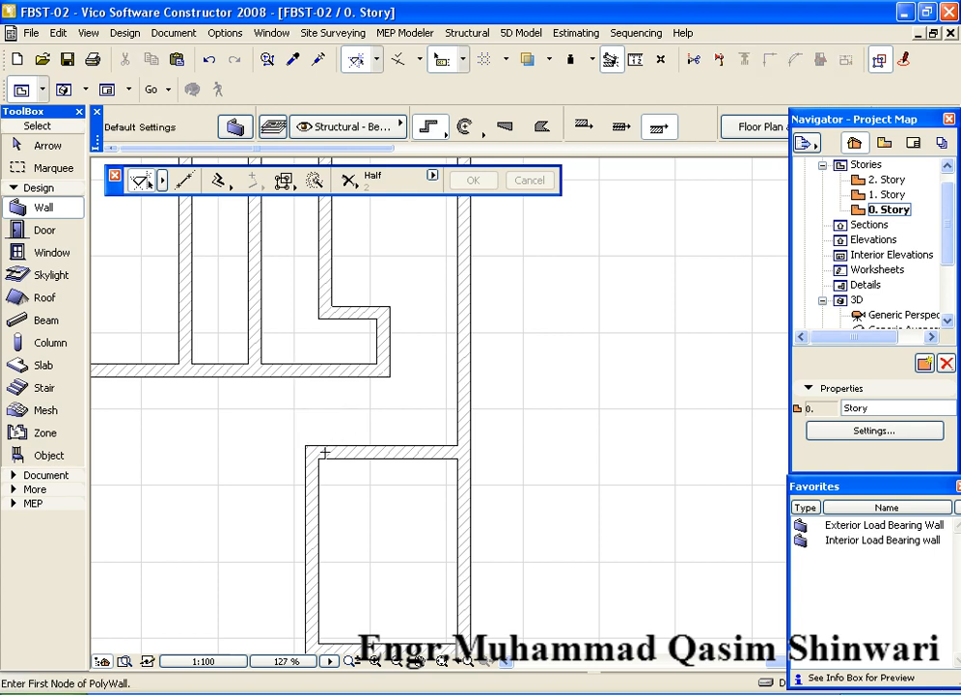
# With the wall body left of its reference line, draw a short vertical wall from the small room's inner upper-left corner up to the horizontal interior wall.
pyautogui.click(318, 457)
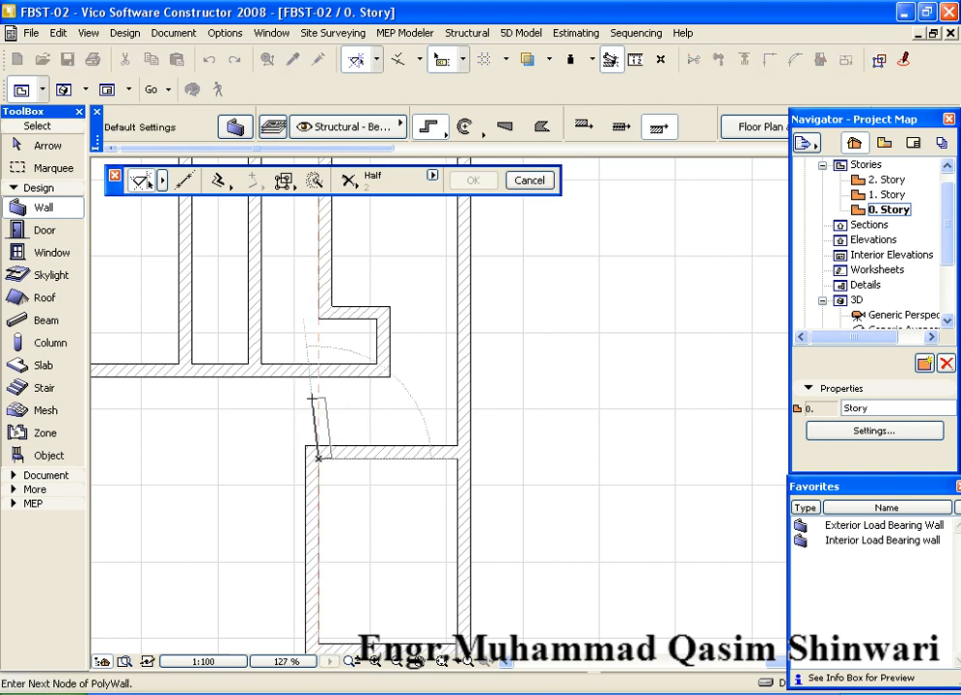
pyautogui.press('Escape')
pyautogui.click(584, 127)
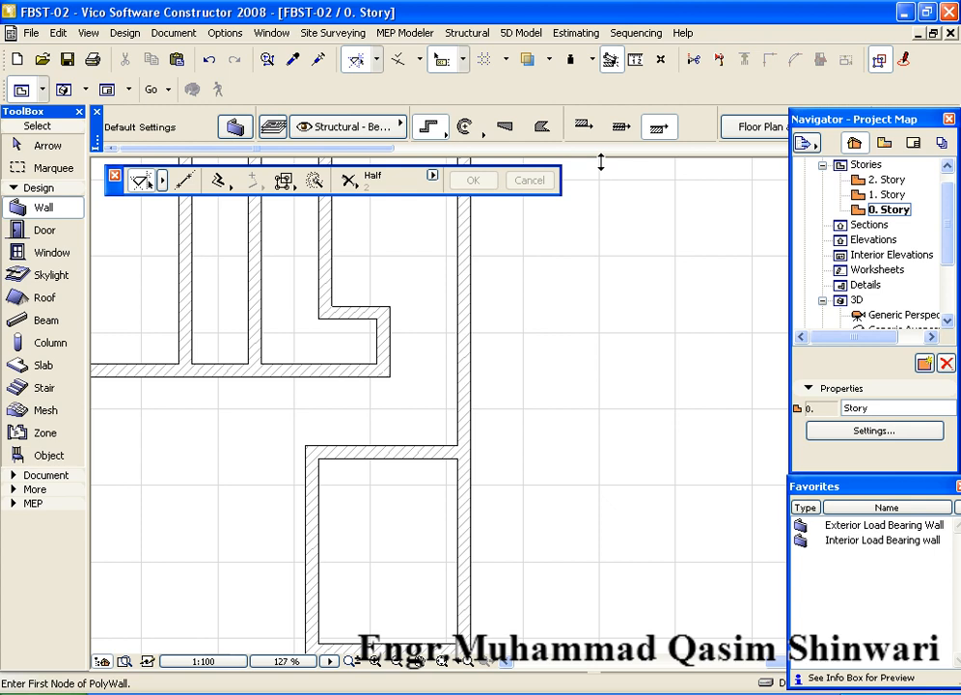
pyautogui.click(318, 457)
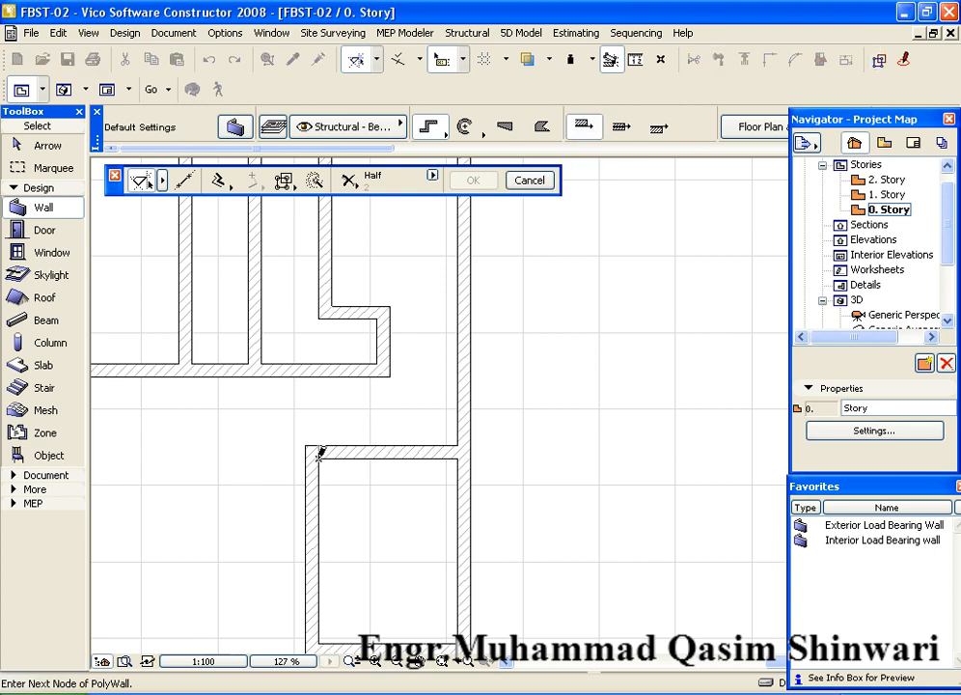
pyautogui.click(319, 363)
pyautogui.rightClick(320, 363)
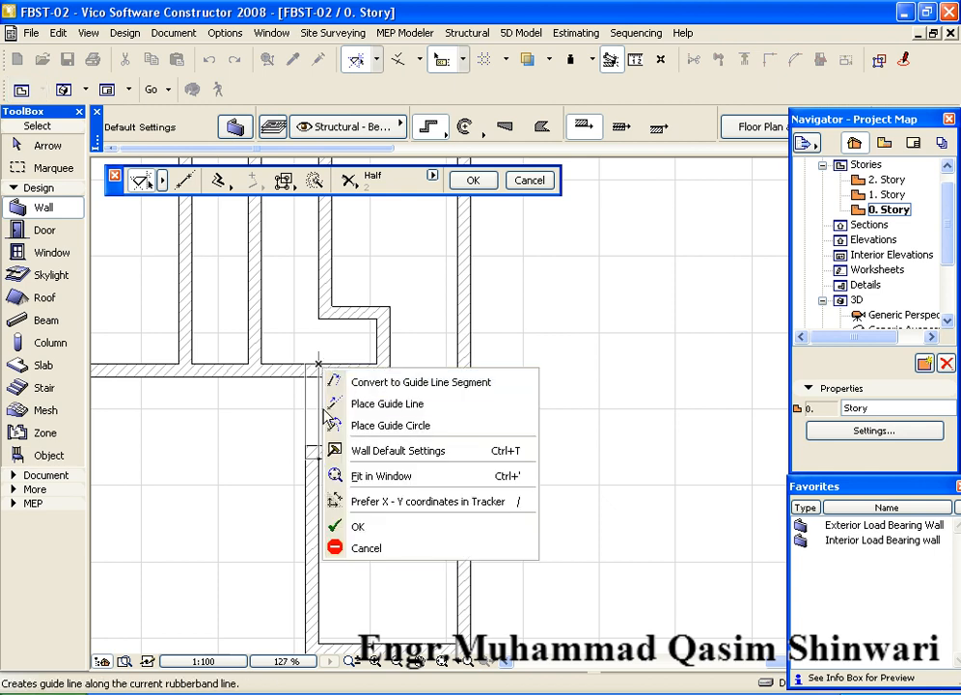
pyautogui.click(369, 521)
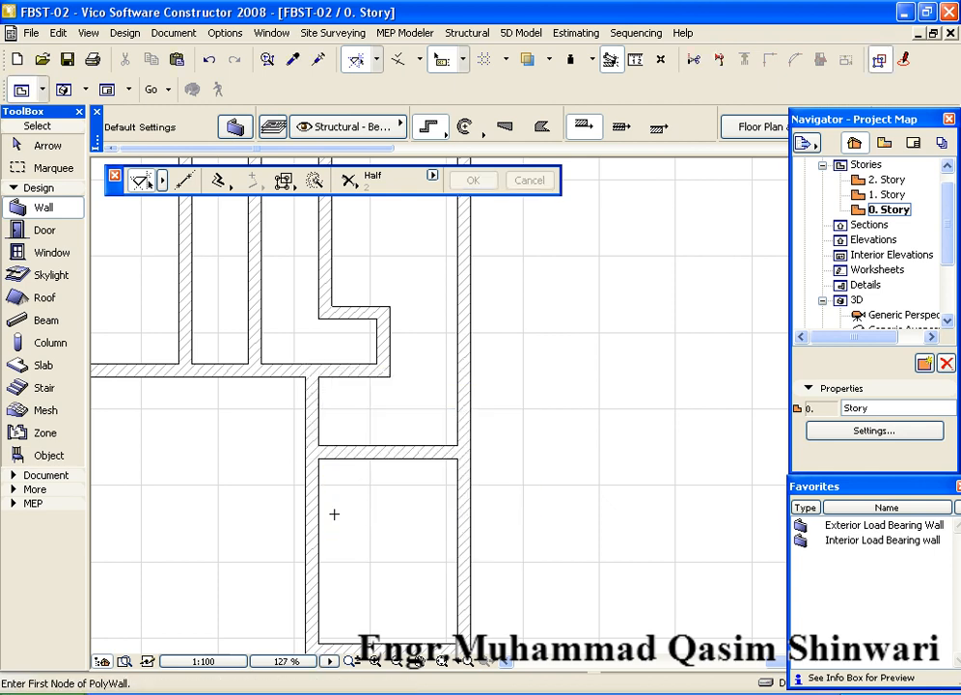
# Try drawing a vertical wall from the small room's outer lower-left corner down to the bottom exterior wall, and undo it.
pyautogui.scroll(-3, 329, 507)
pyautogui.moveTo(307, 442); pyautogui.dragTo(275, 333, button='middle')
pyautogui.moveTo(316, 507); pyautogui.dragTo(318, 445, button='middle')
pyautogui.scroll(5, 318, 445)
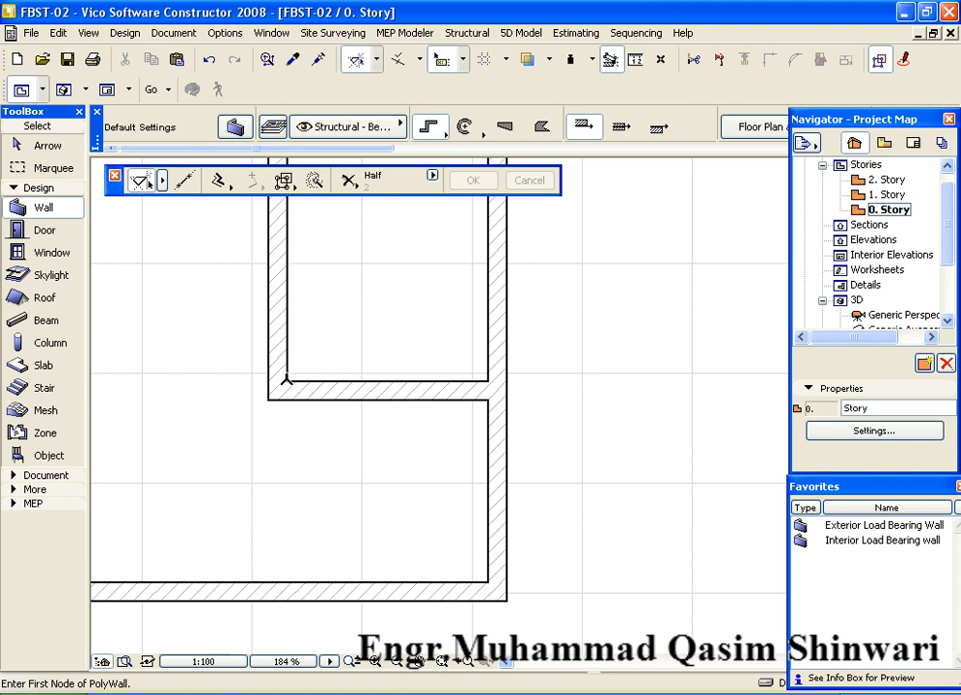
pyautogui.click(288, 381)
pyautogui.press('Escape')
pyautogui.click(268, 398)
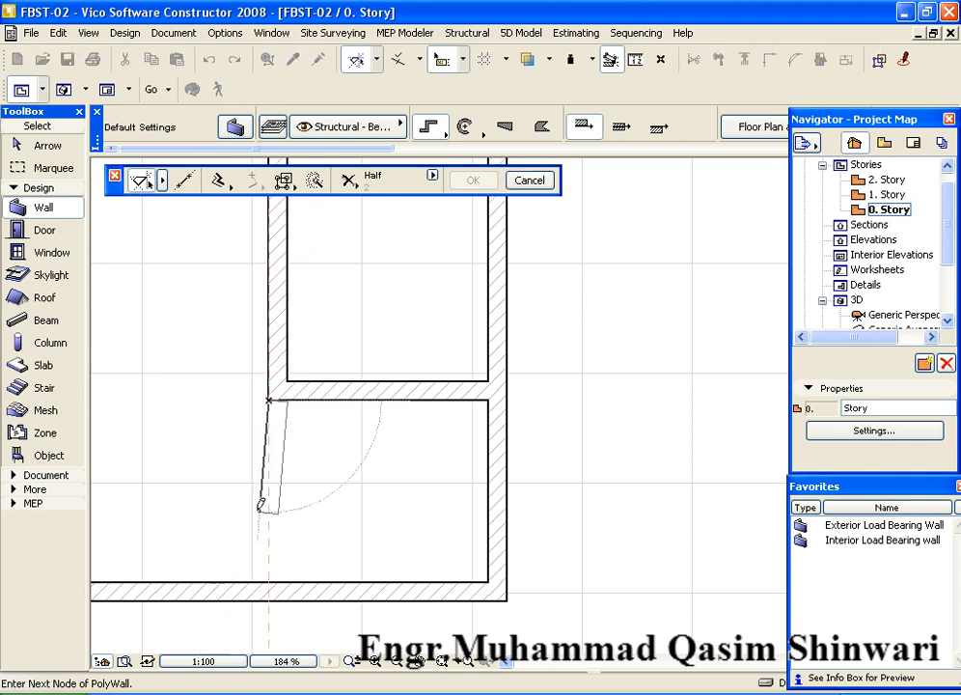
pyautogui.rightClick(270, 596)
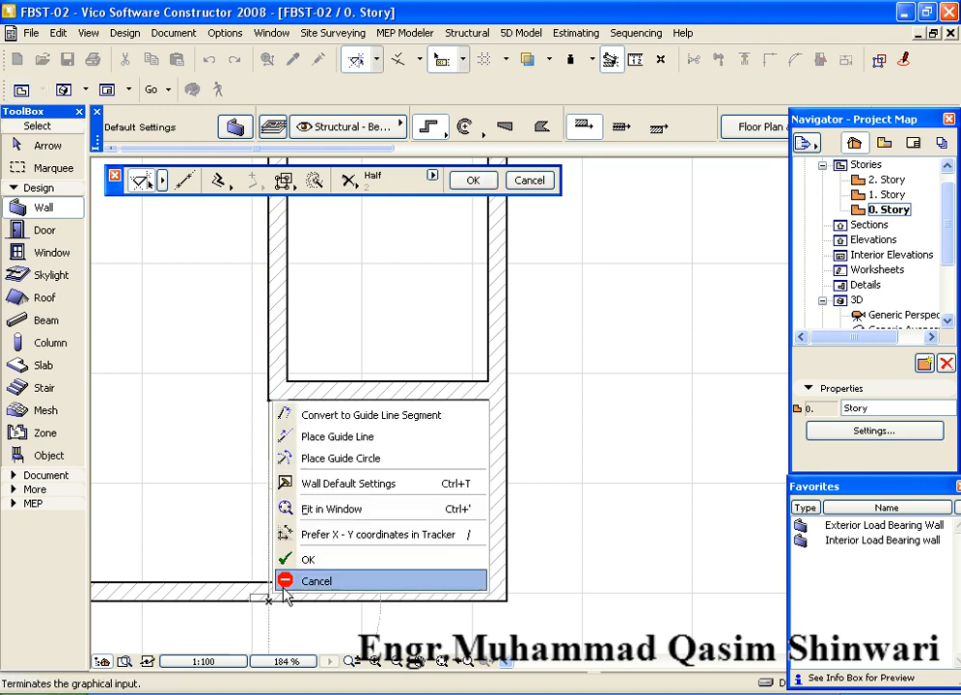
pyautogui.click(319, 554)
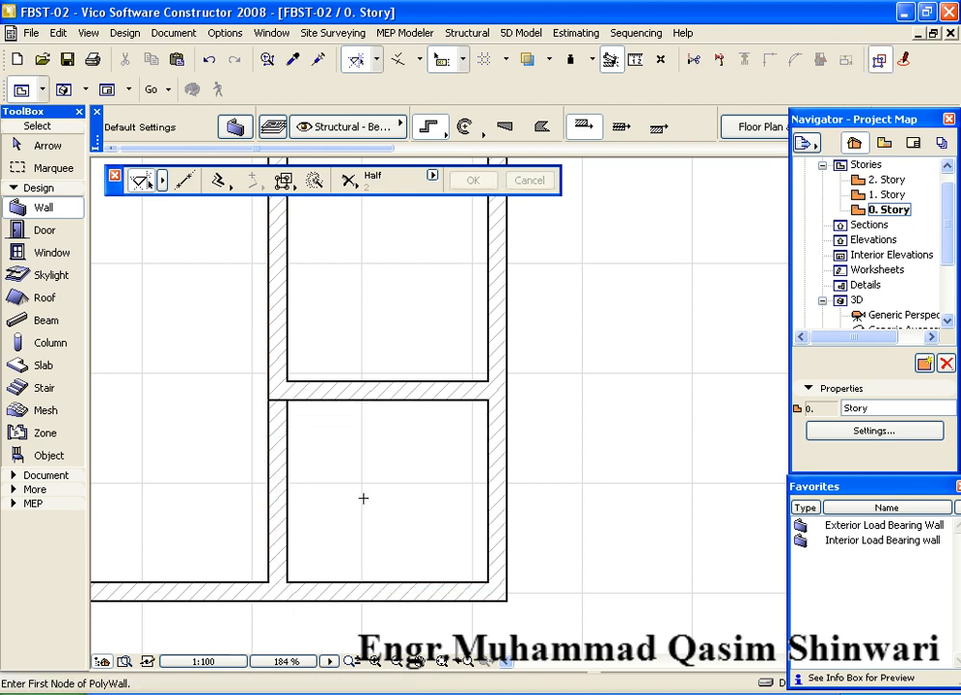
pyautogui.hotkey('ctrl', 'z')
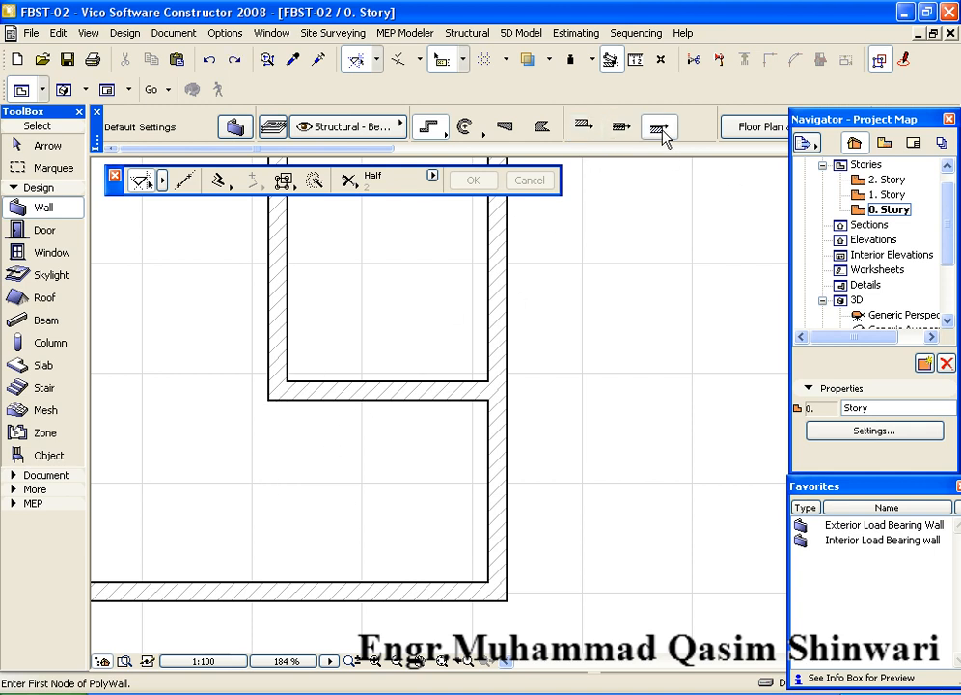
# With the wall body right of its reference line, draw a vertical wall from the small room's inner lower-left corner down to the bottom exterior wall.
pyautogui.click(288, 380)
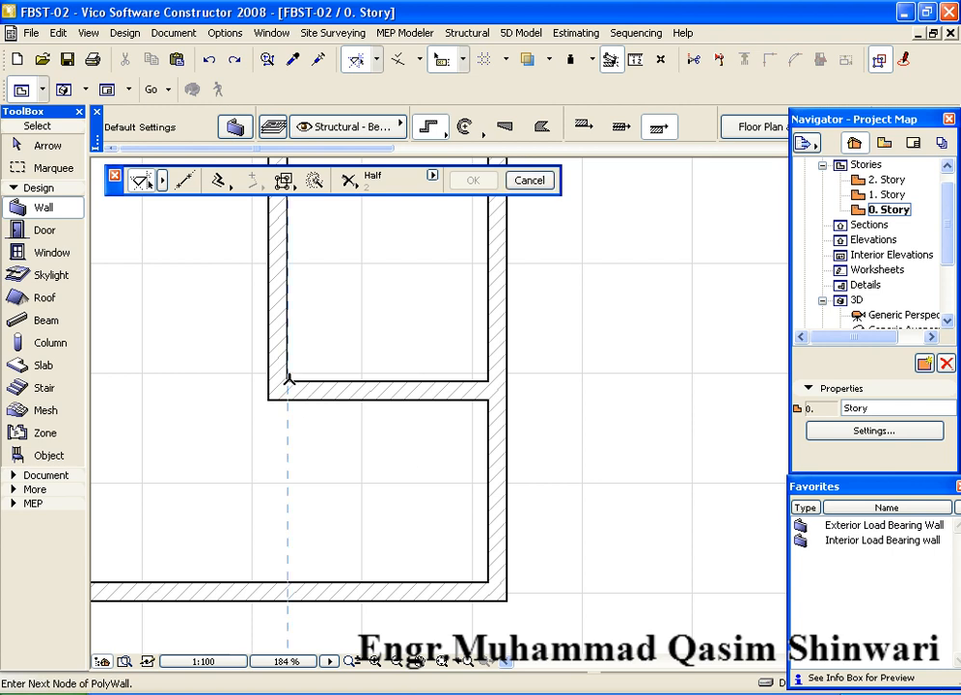
pyautogui.click(288, 577)
pyautogui.rightClick(297, 577)
pyautogui.click(322, 541)
pyautogui.scroll(-6, 315, 526)
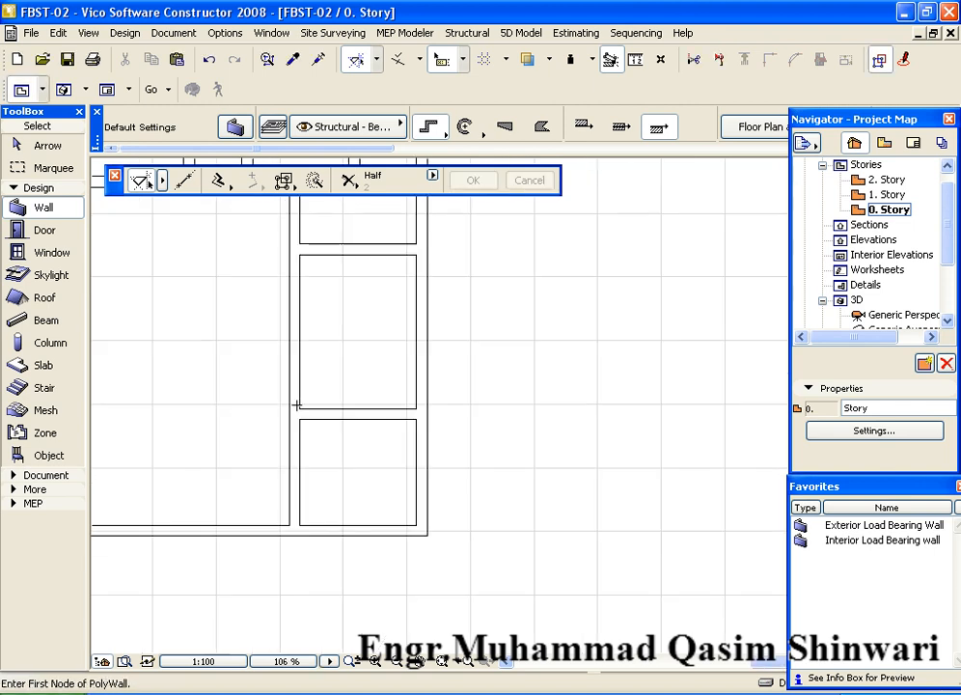
pyautogui.moveTo(360, 433); pyautogui.dragTo(449, 449, button='middle')
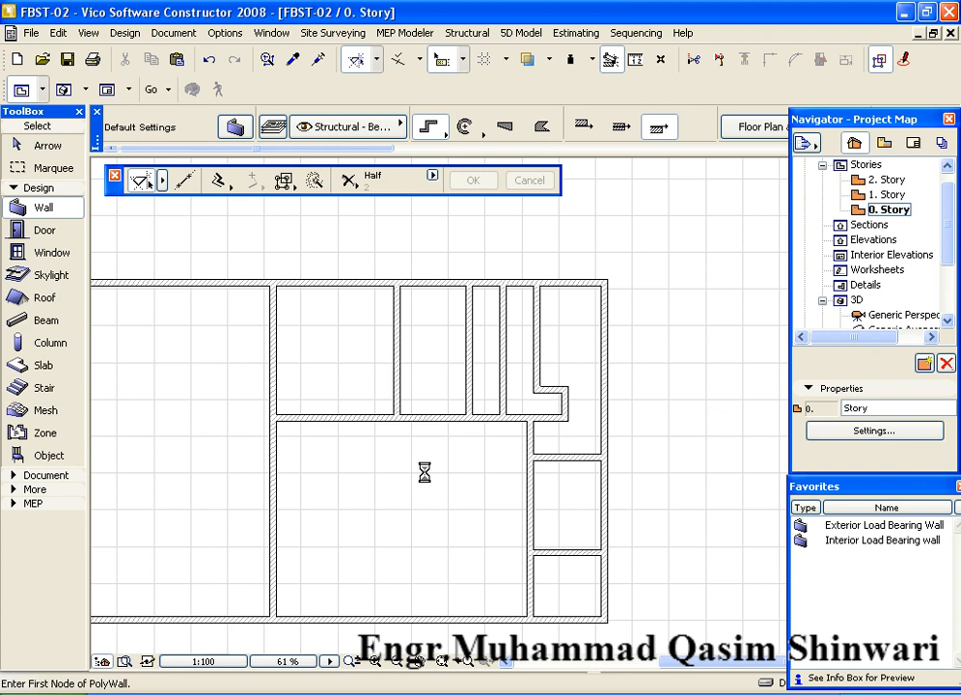